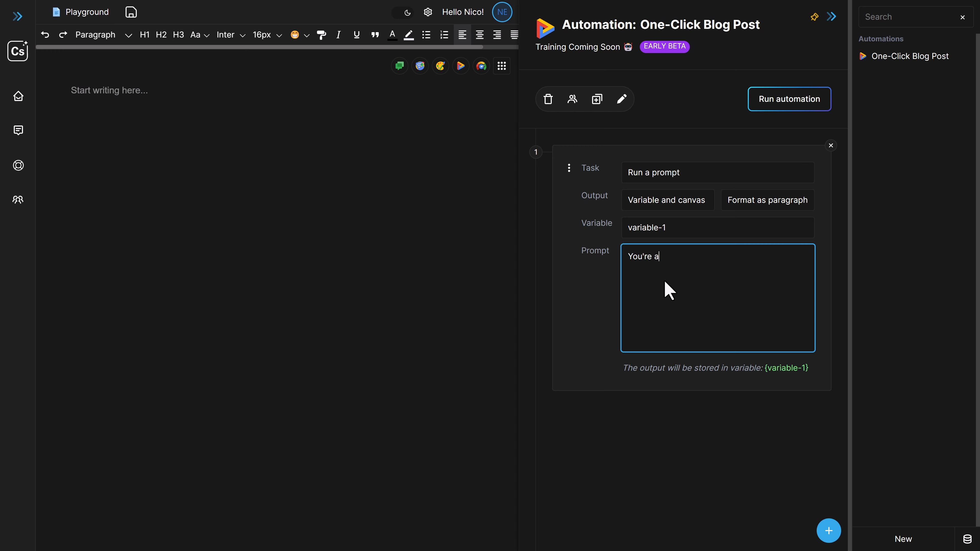
Complete the first task's prompt as "You're a marketing genius. Find a headline for the topic: Travel london on a budget"
text(marketing genius. Find a h)
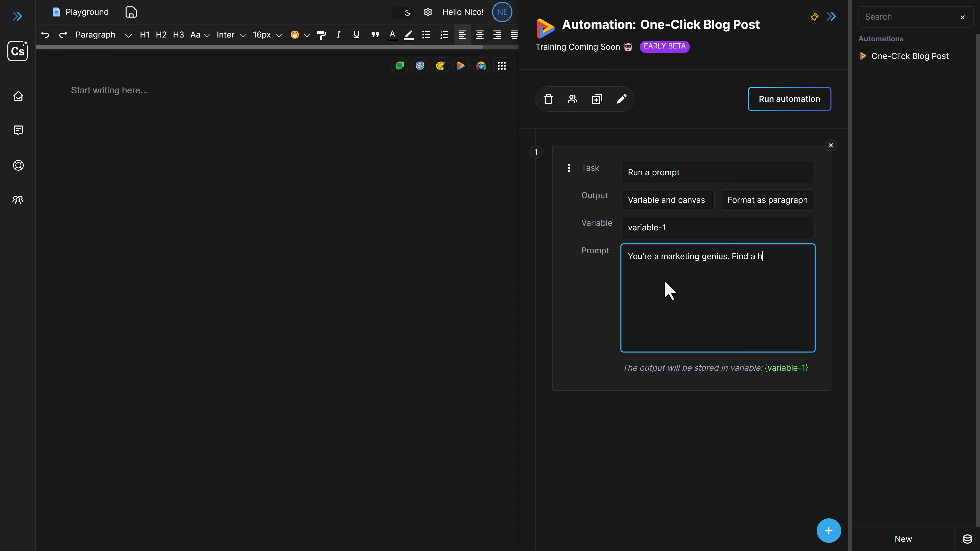
text(eadline for the topic: Travel l)
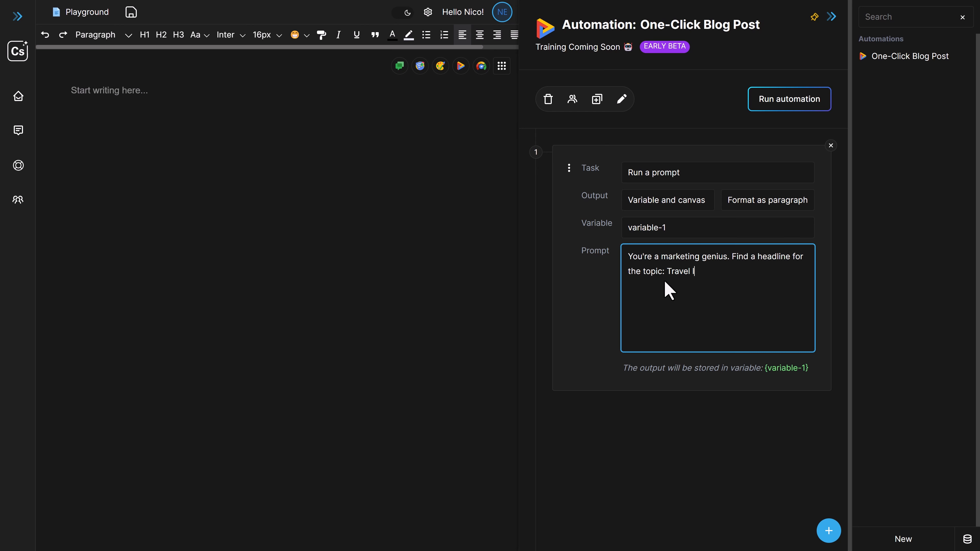
text( on a budget)
Format the first task's output as an H1 headline and widen the automation panel
click(644, 206)
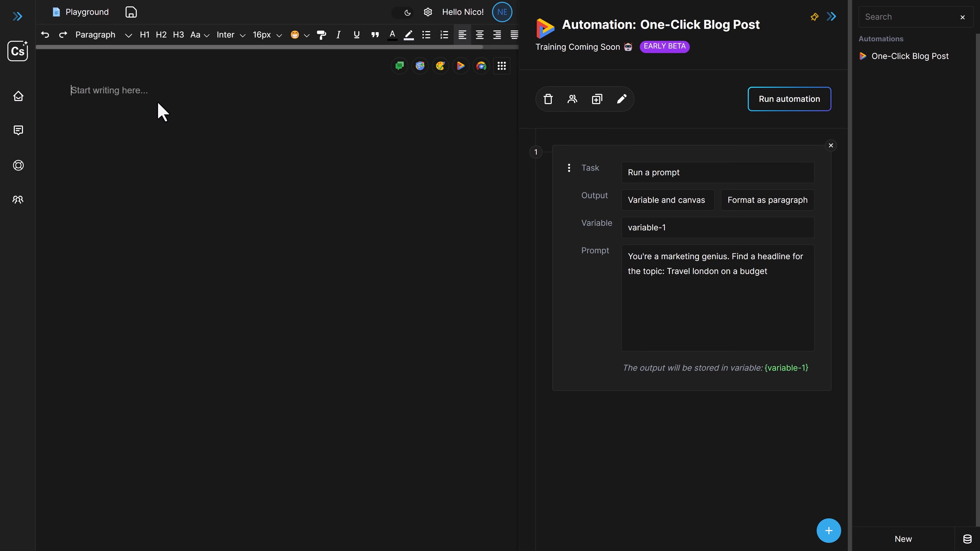
click(769, 208)
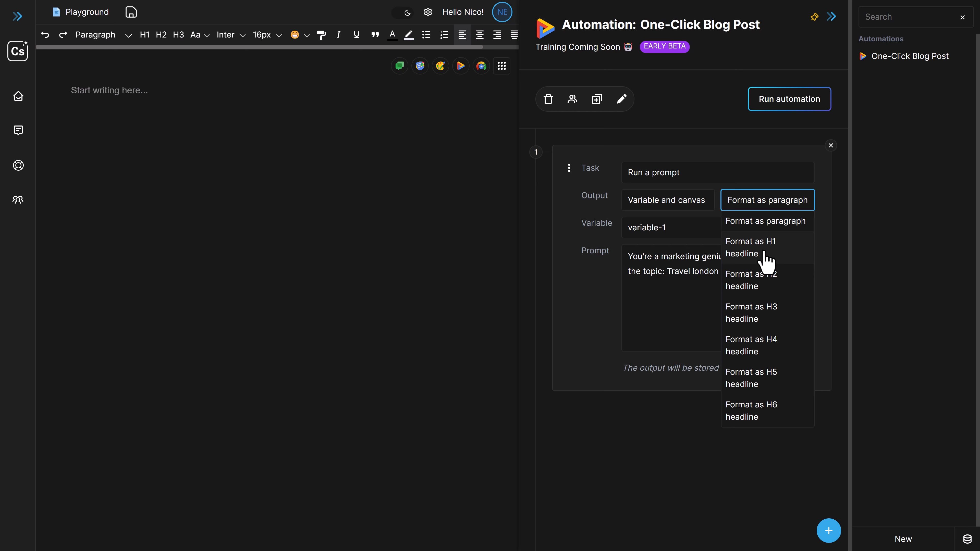
click(766, 258)
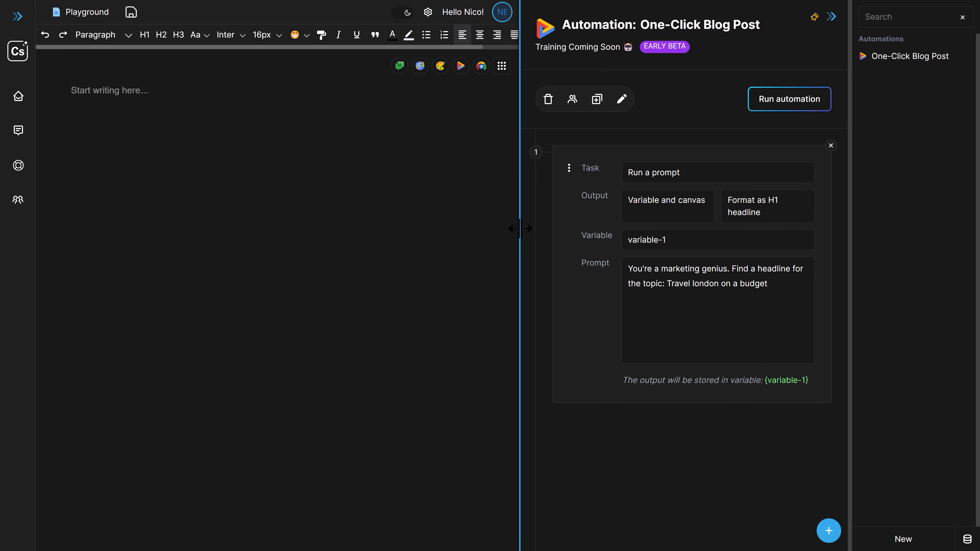
drag(520, 229, 475, 229)
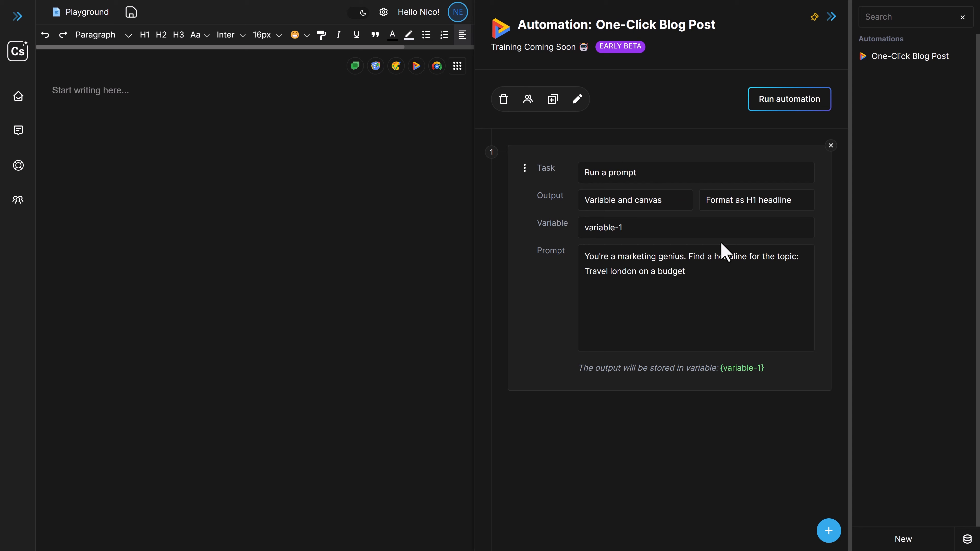
Run the automation, delete the generated headline from the canvas and run it again
click(768, 103)
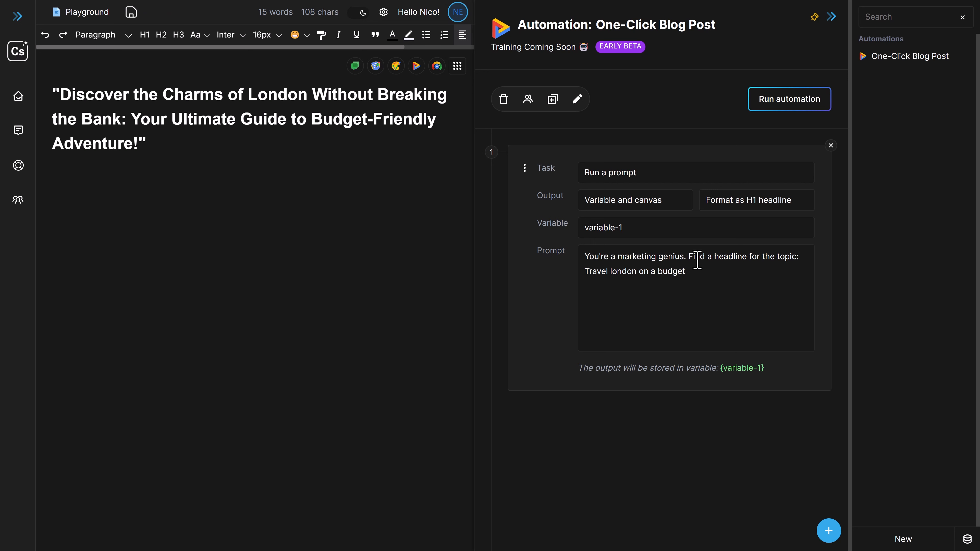
drag(687, 271, 612, 277)
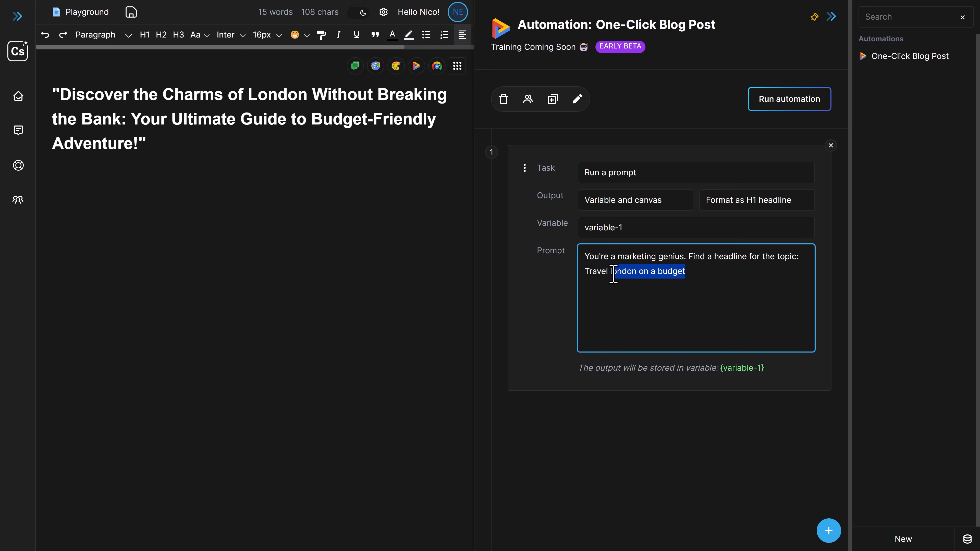
drag(182, 152, 54, 92)
key(BackSpace)
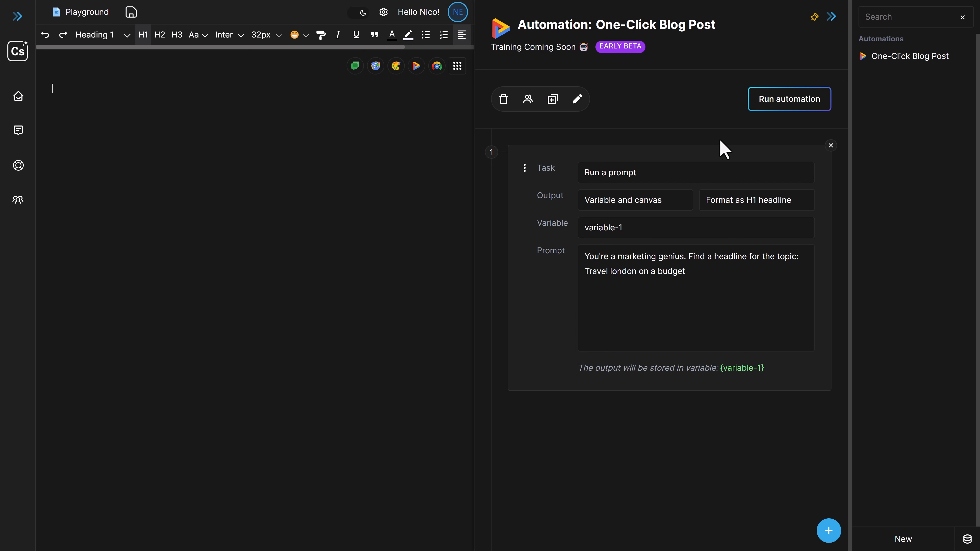
click(788, 98)
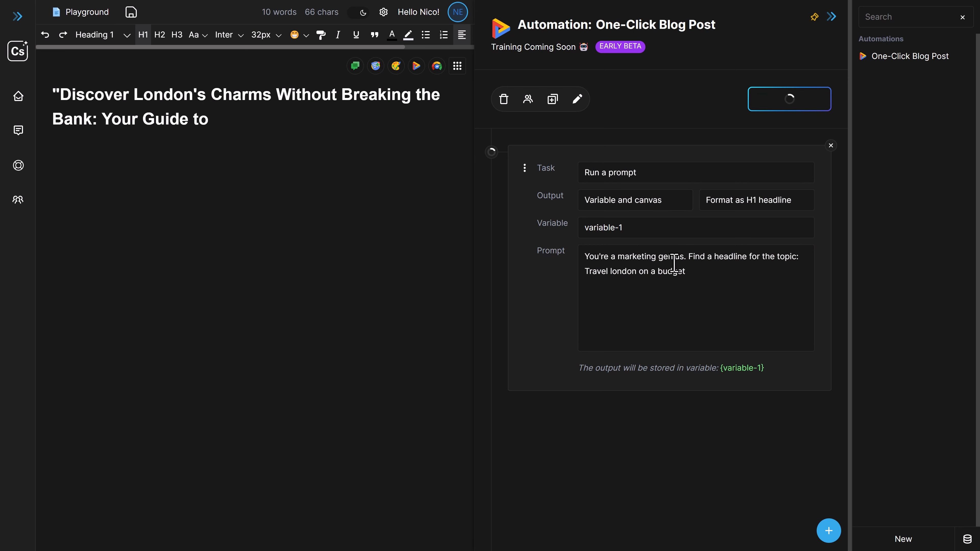
Add the instruction "Don't use quotes." to the end of the first task's prompt
click(184, 156)
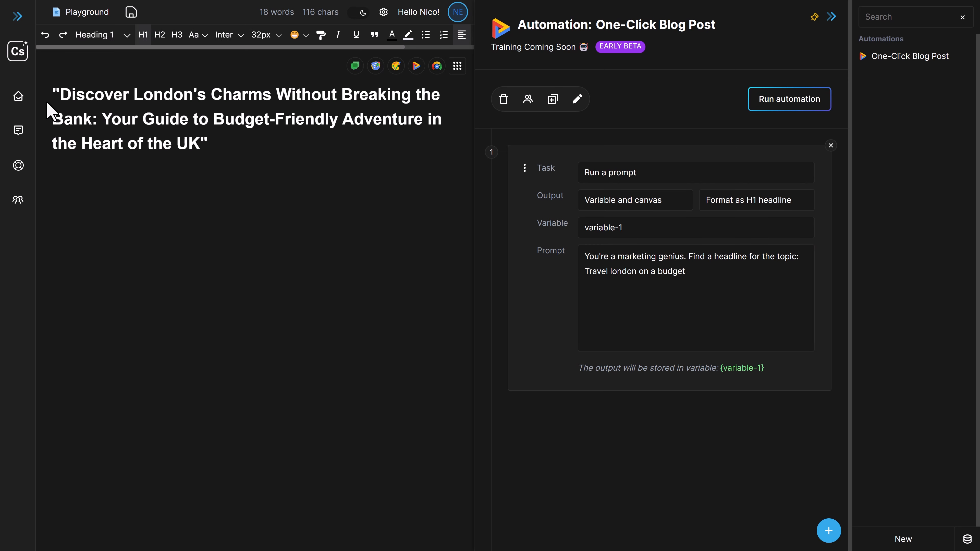
double_click(204, 143)
click(55, 94)
click(713, 275)
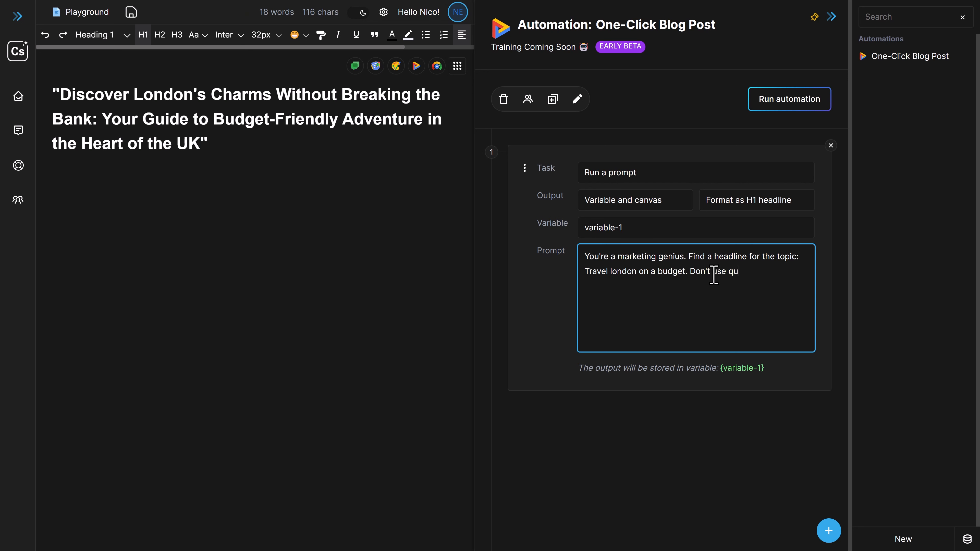
Clear the quoted headline from the canvas and run the automation with the revised prompt
click(311, 136)
key(ctrl+a)
key(BackSpace)
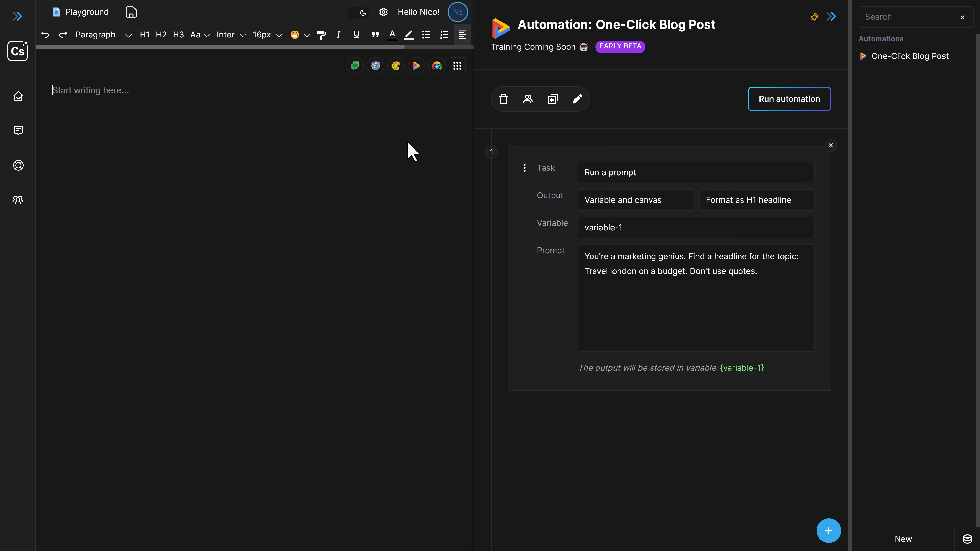
click(789, 102)
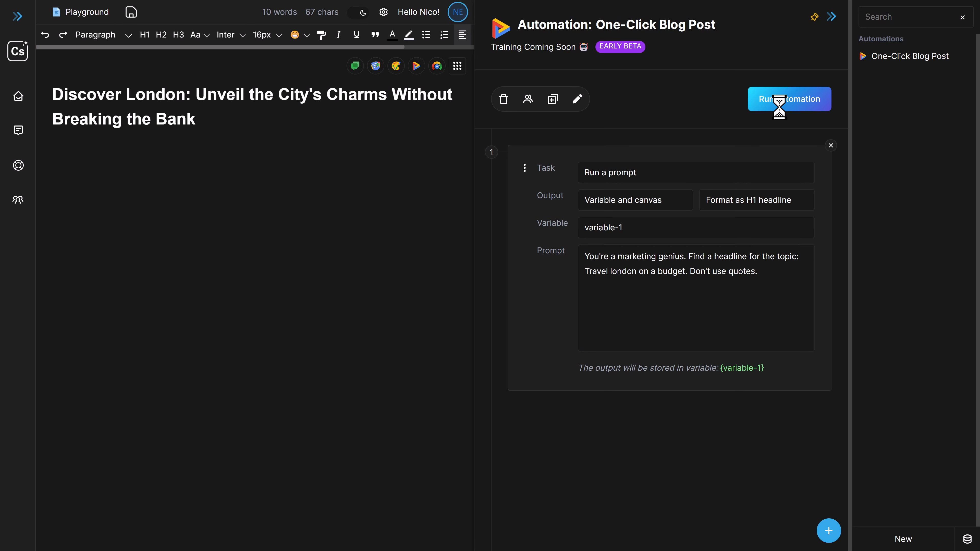
click(340, 131)
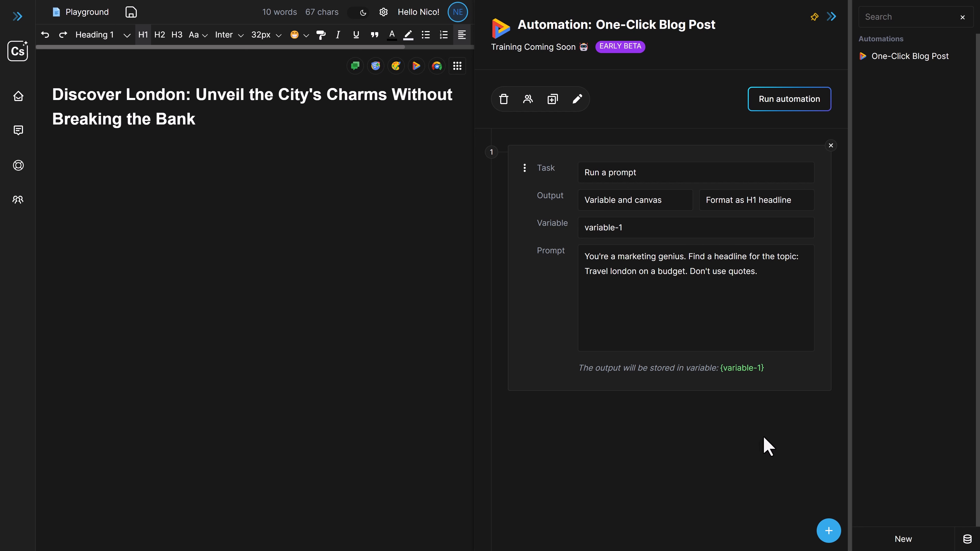
Add a second prompt task to the automation and rename the first task's output variable to "headline"
click(830, 535)
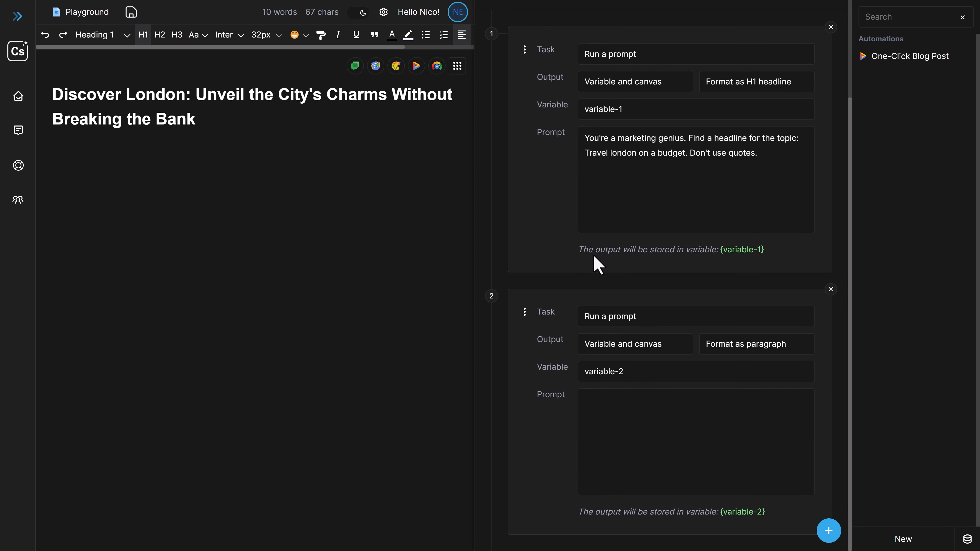
scroll(652, 192, up, 2)
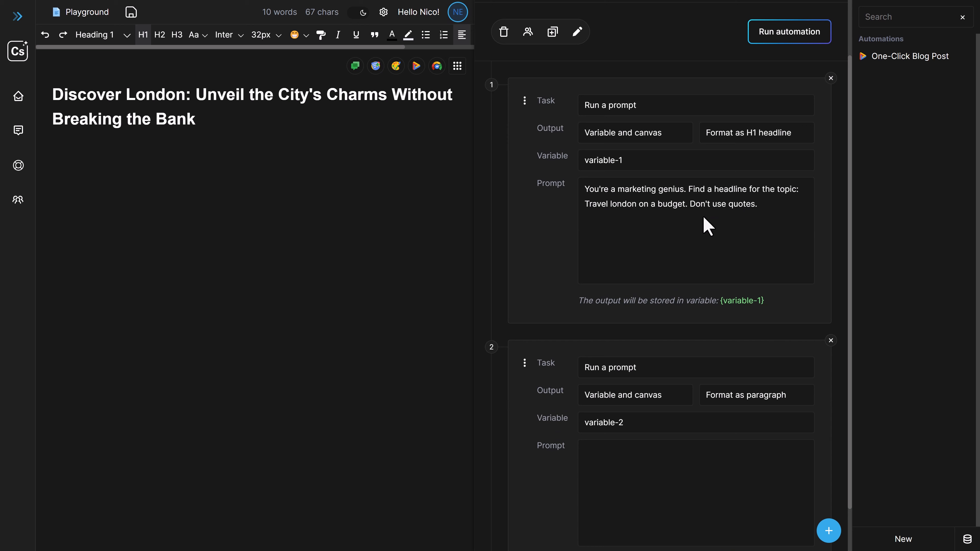
drag(208, 130, 63, 95)
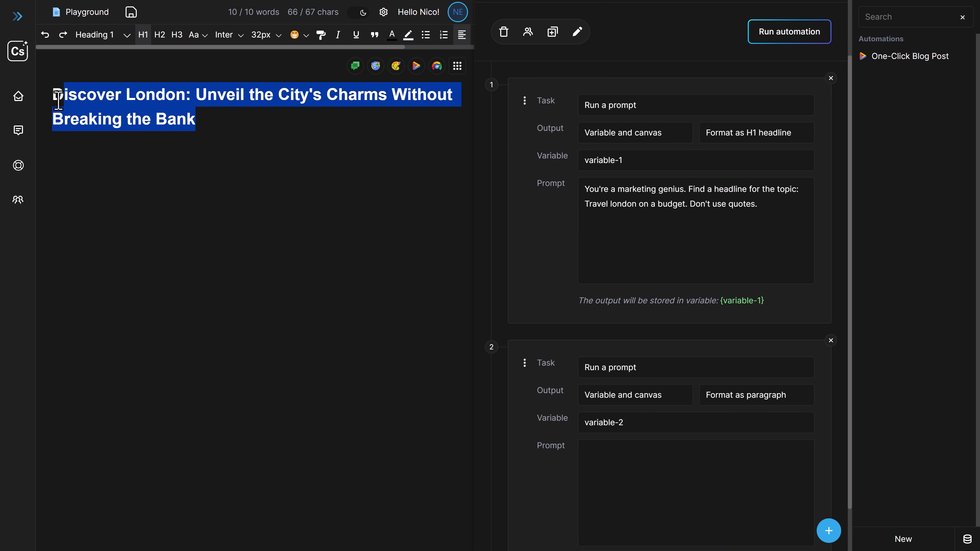
click(683, 224)
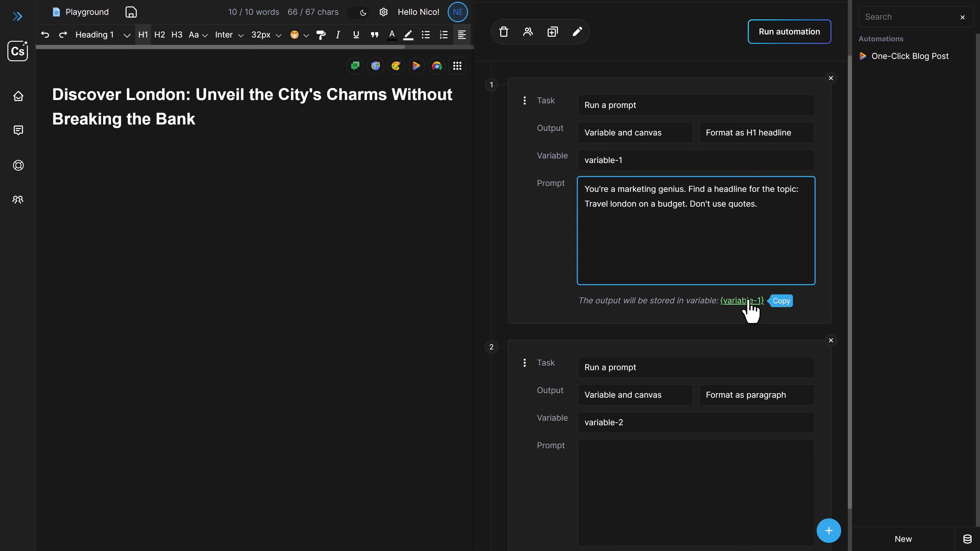
click(686, 168)
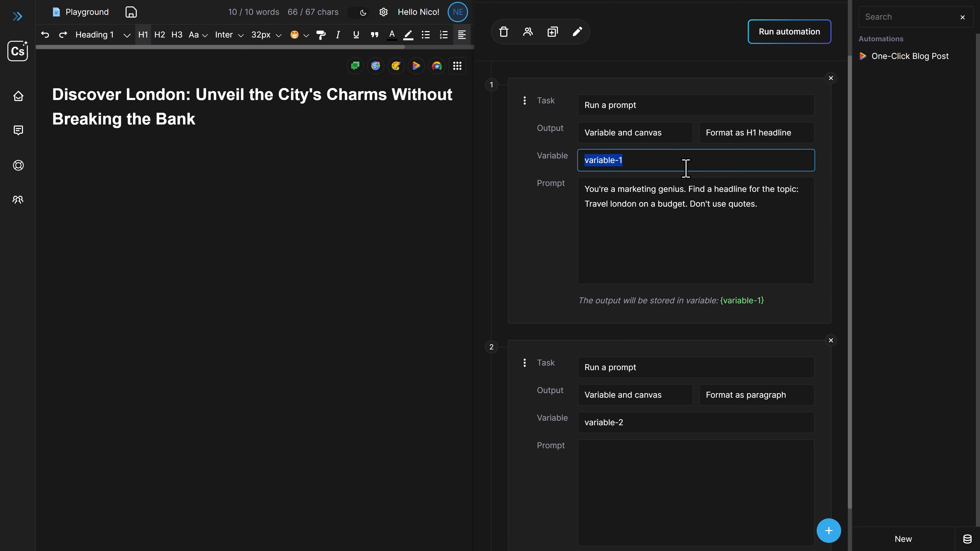
text(headline)
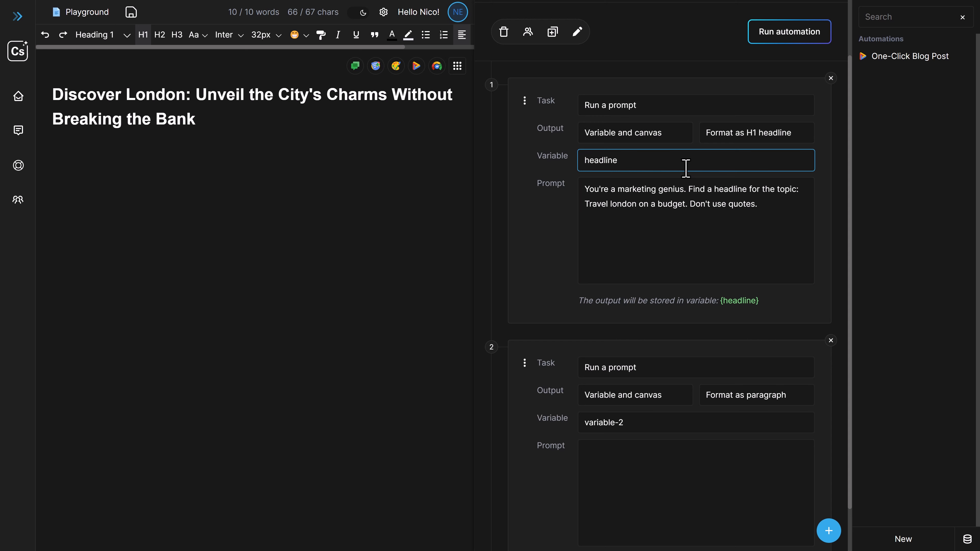
Write the second task's prompt: "This is my headline: {headline}. Write an introduction paragraph but not more than 100 words."
scroll(613, 278, down, 1)
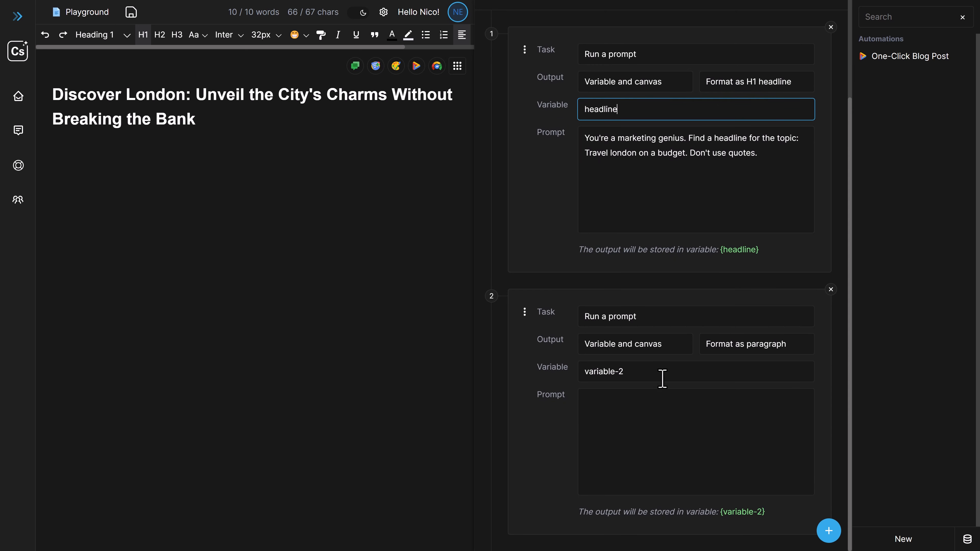
click(670, 394)
click(740, 251)
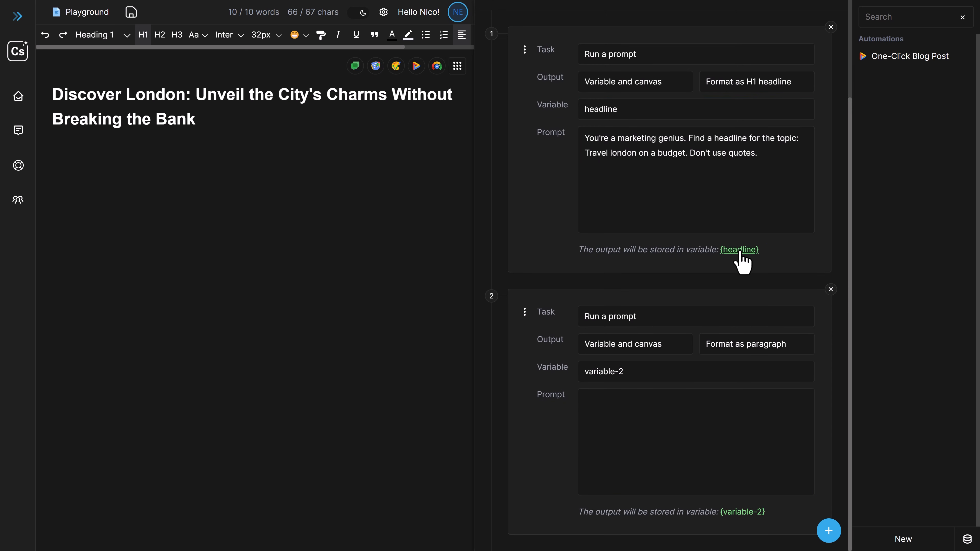
click(650, 402)
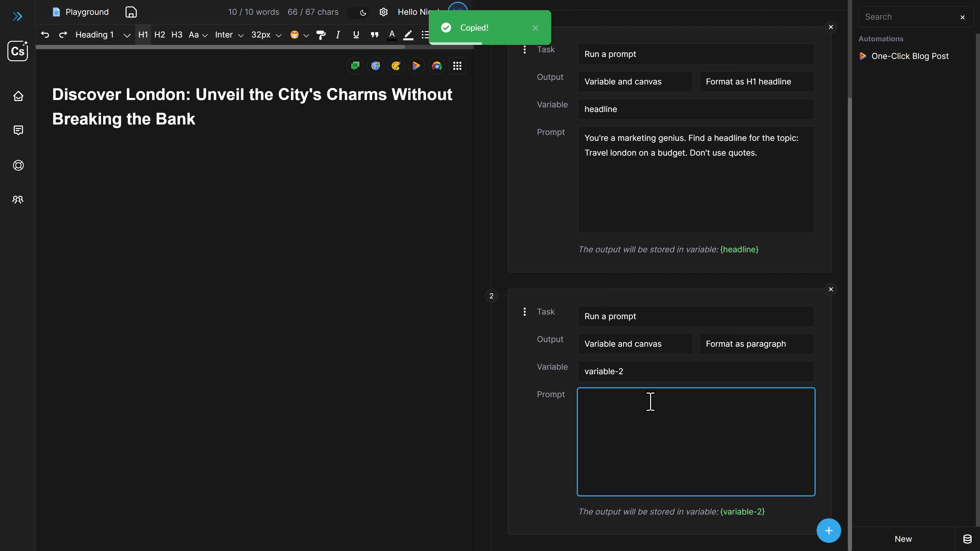
text(This is my headline:)
key(ctrl+v)
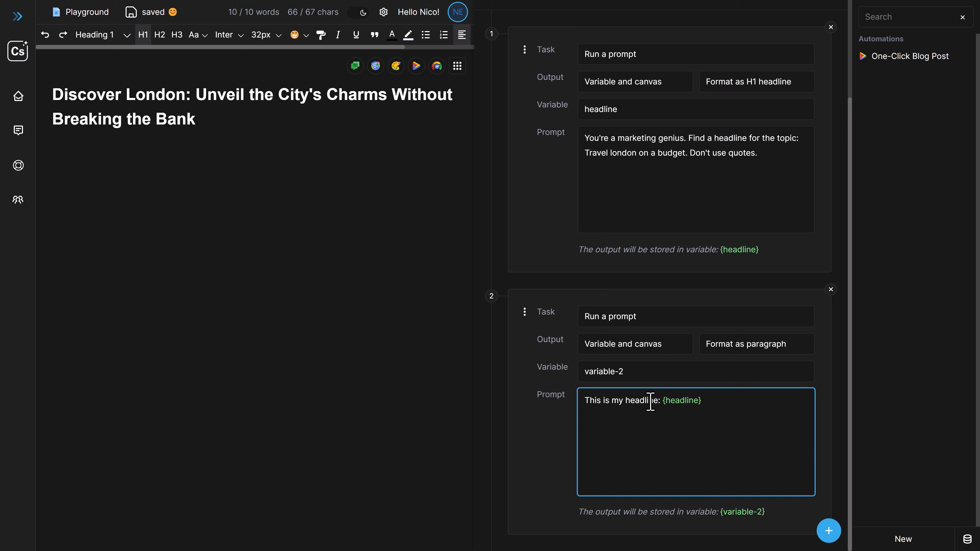
text(. F)
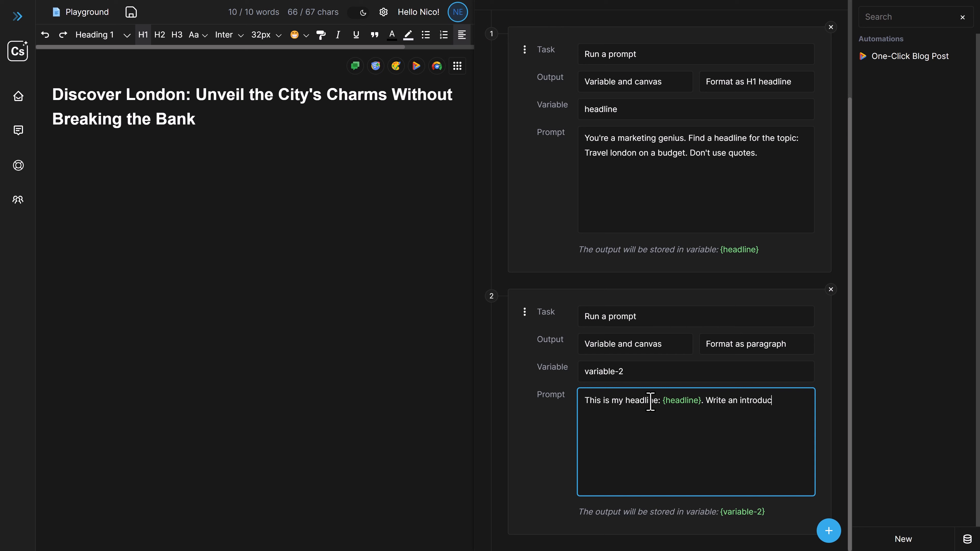
text(paragraph but not more than 100 words.)
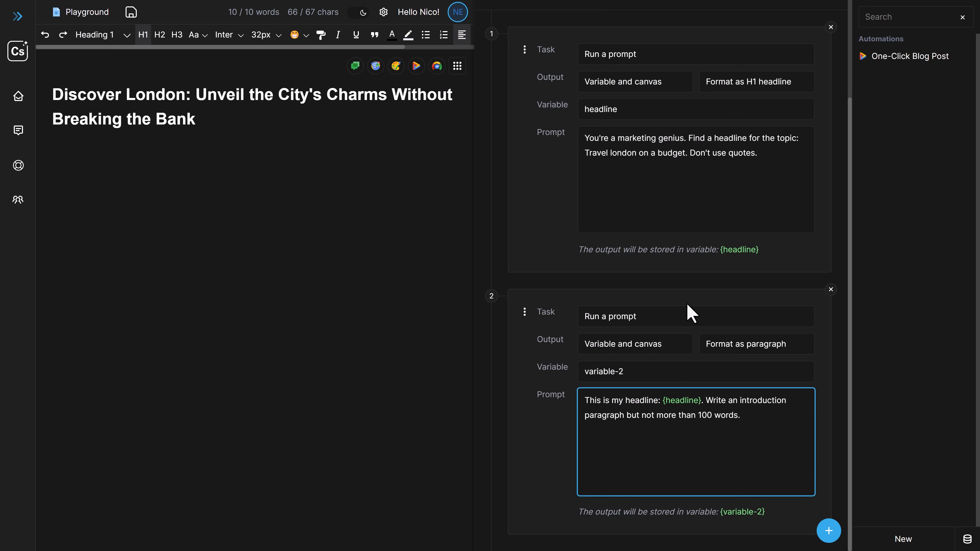
scroll(664, 326, up, 3)
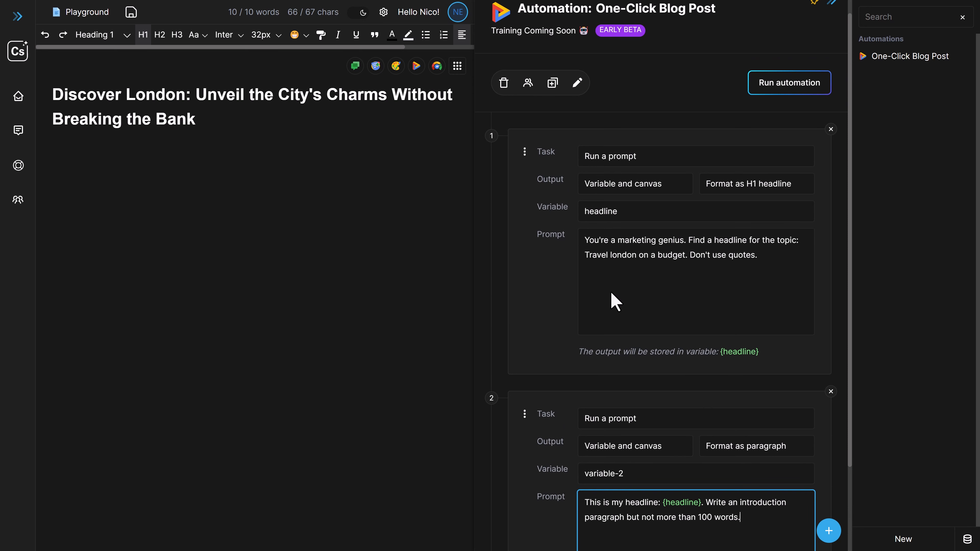
scroll(612, 299, down, 3)
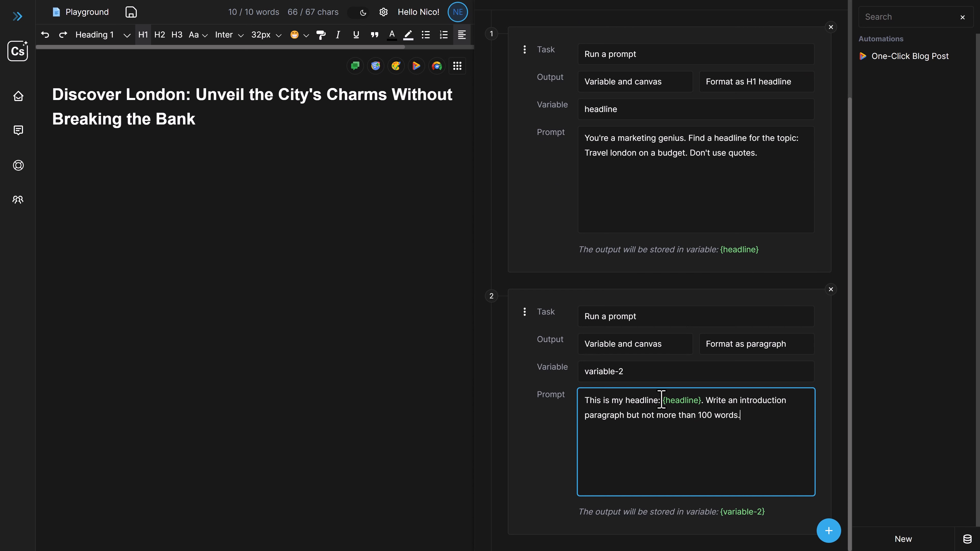
double_click(684, 402)
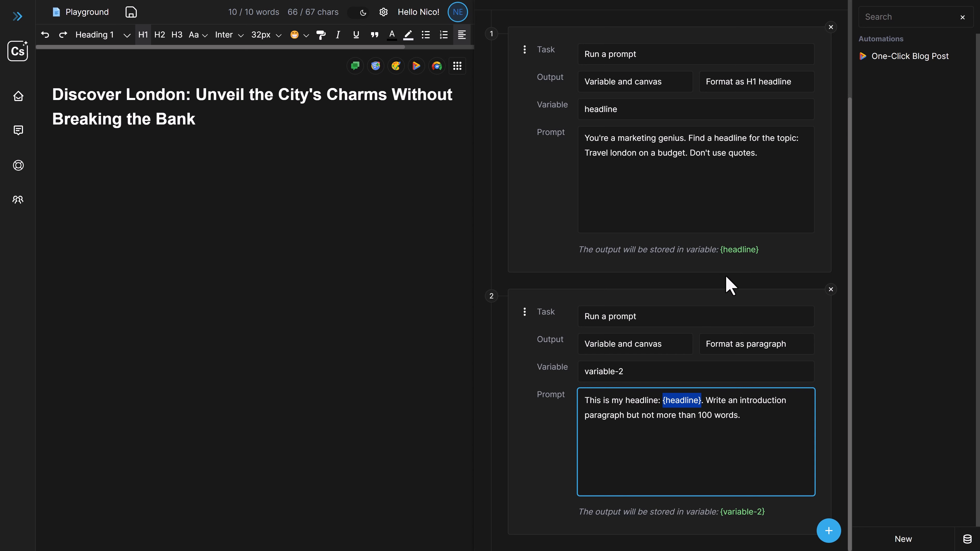
click(727, 429)
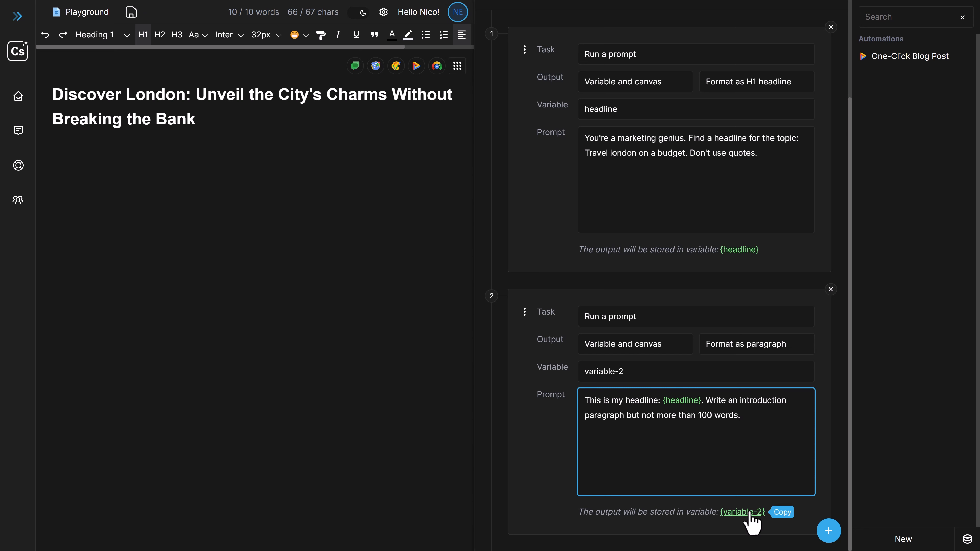
Rename the second task's output variable to "introduction"
drag(623, 371, 586, 371)
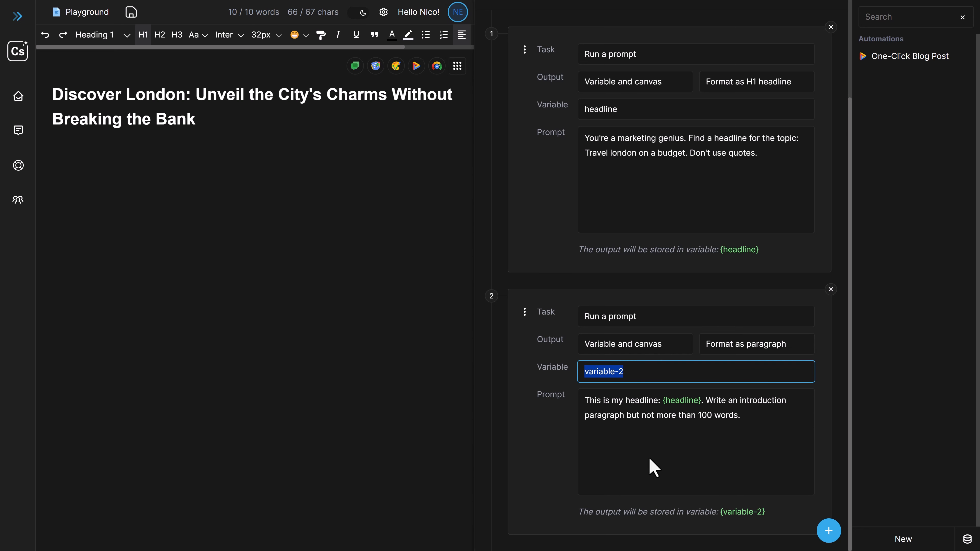
text(introd)
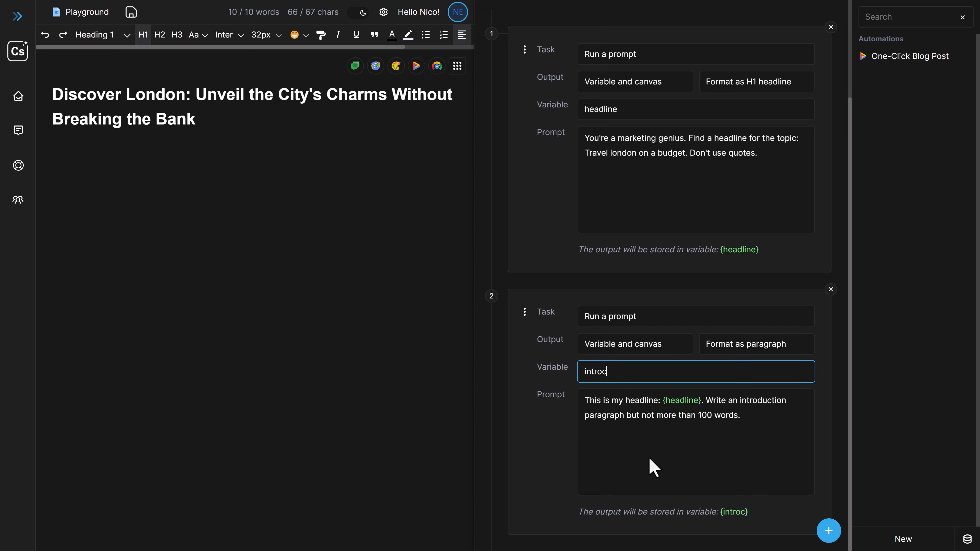
text(uction)
Delete the generated headline and its leftover heading format so that the canvas is empty
drag(234, 131, 53, 90)
key(BackSpace)
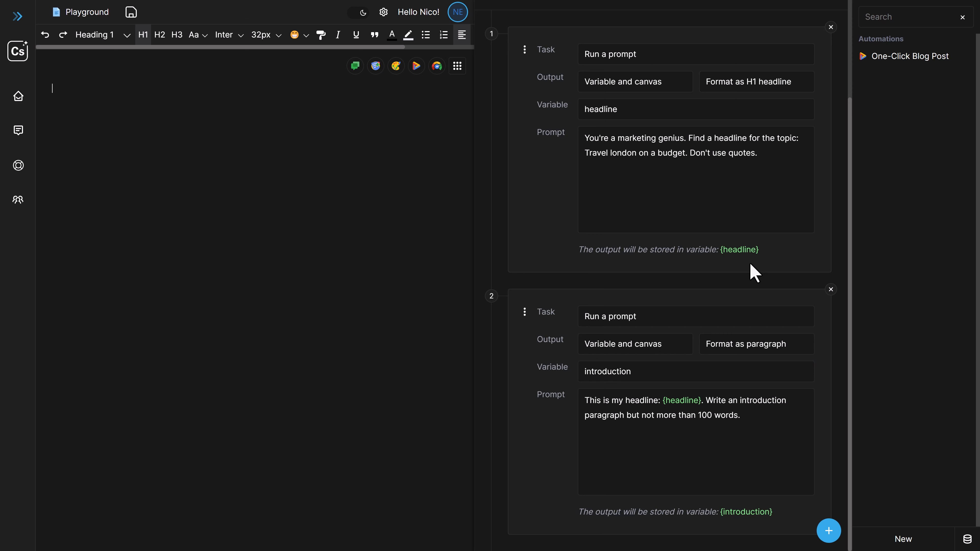
key(BackSpace)
scroll(656, 263, up, 3)
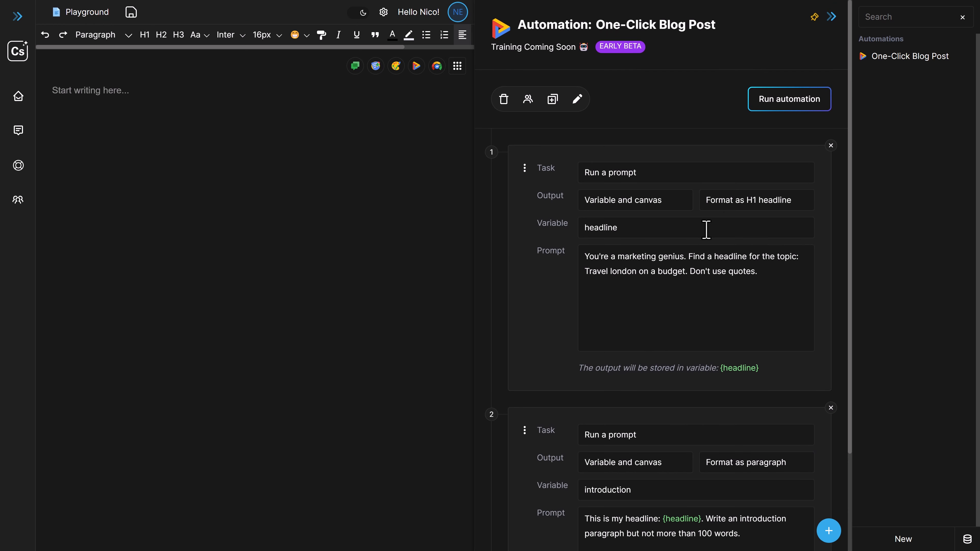
Run the One-Click Blog Post automation and review the topic wording in the first task's prompt
click(791, 104)
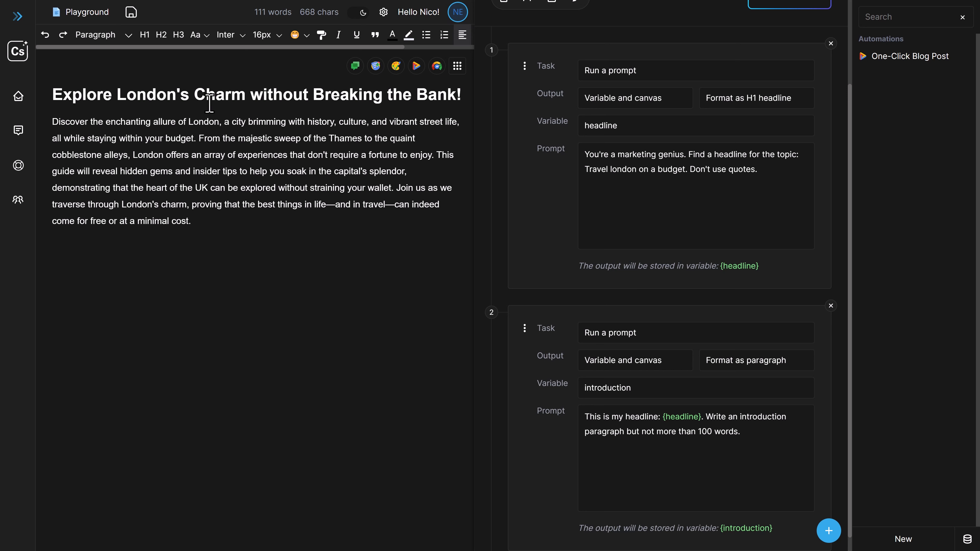
scroll(688, 271, up, 3)
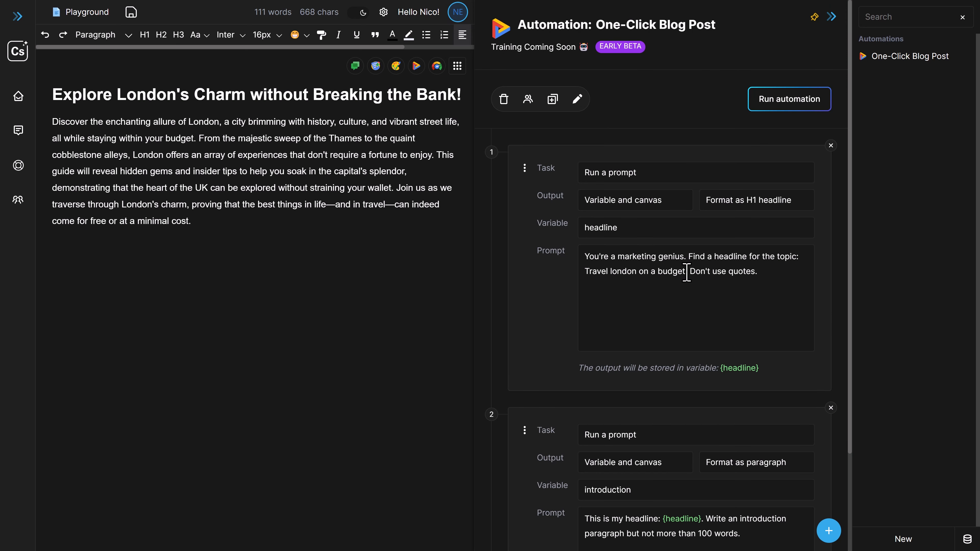
drag(688, 272, 585, 272)
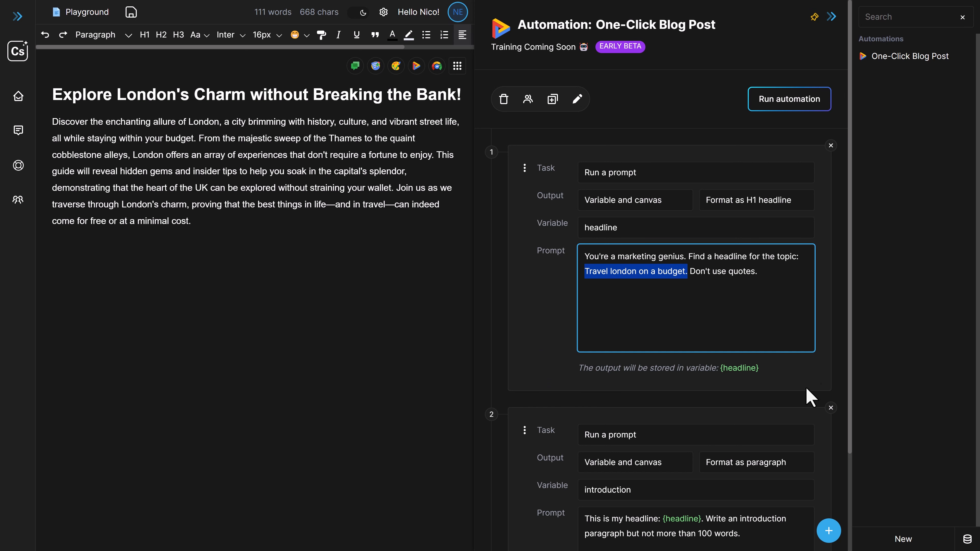
Add a third task to the end of the automation
scroll(714, 366, down, 3)
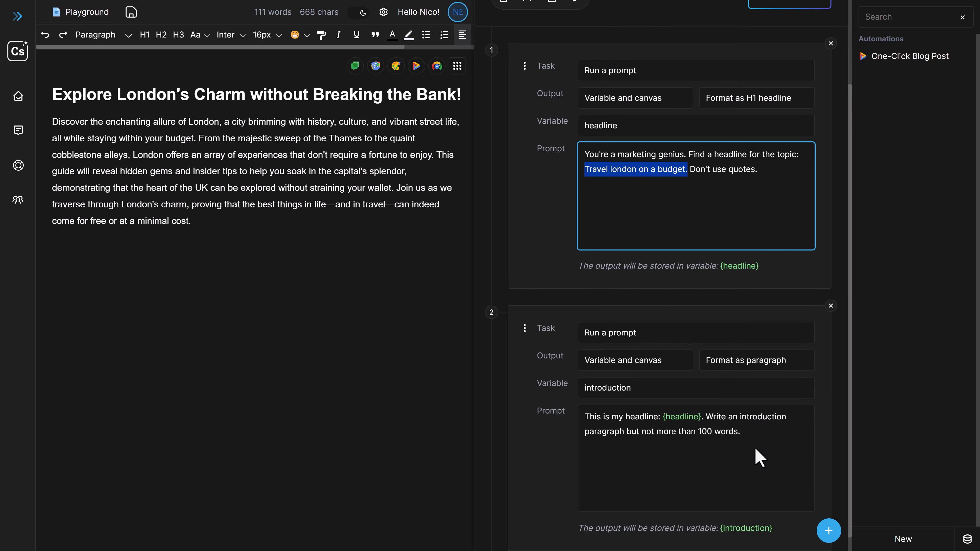
click(829, 531)
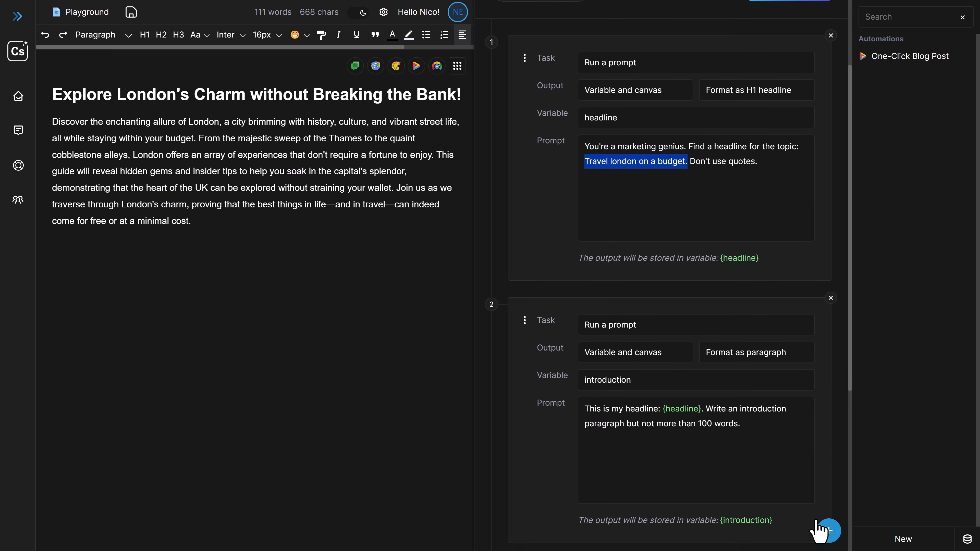
scroll(678, 412, up, 9)
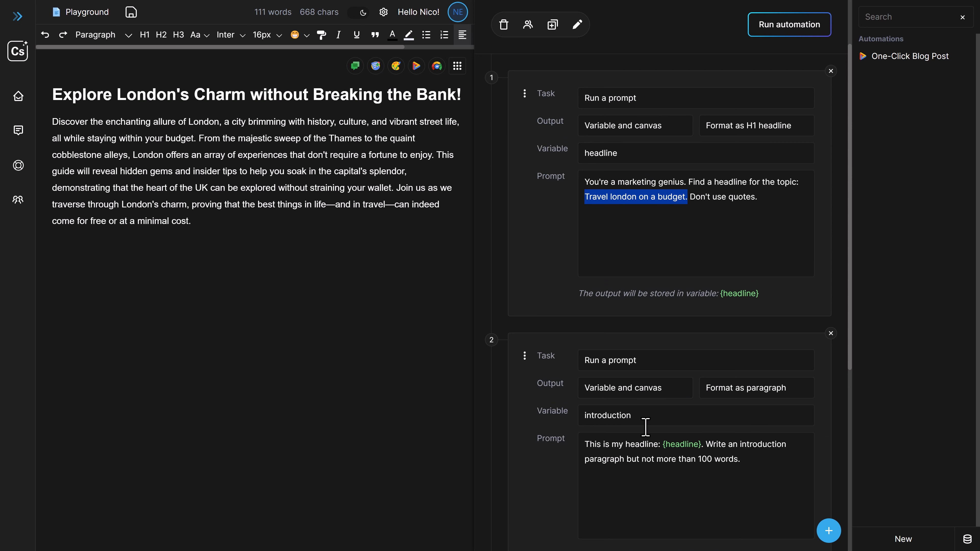
scroll(618, 414, up, 2)
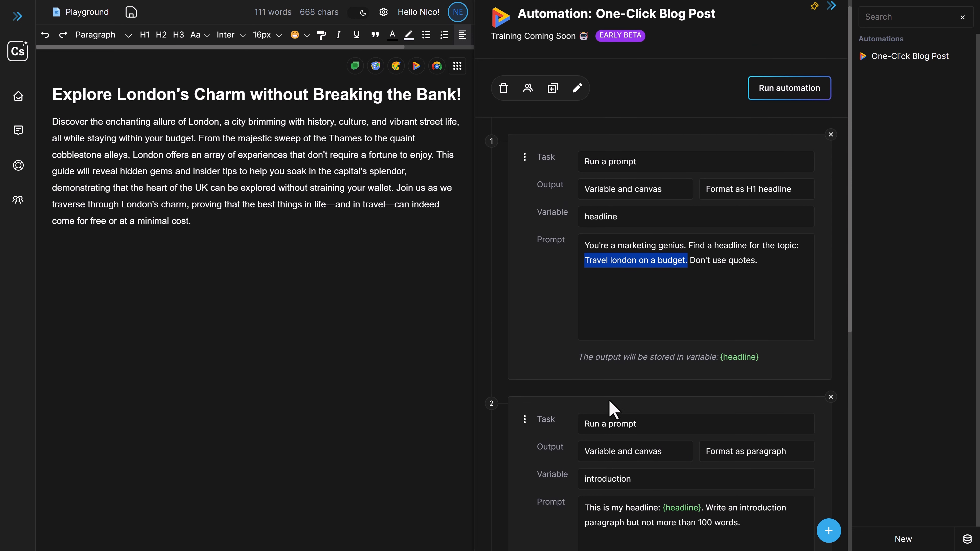
click(704, 323)
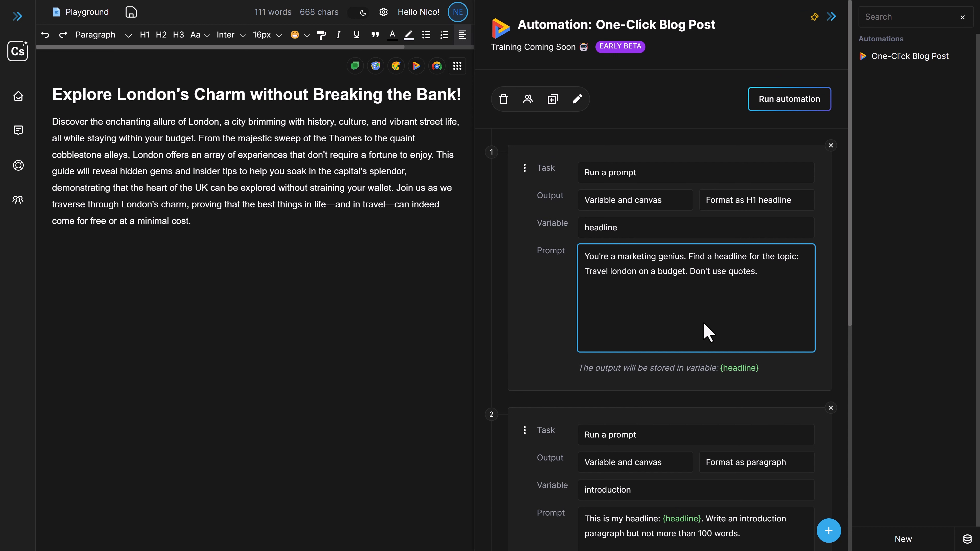
click(457, 66)
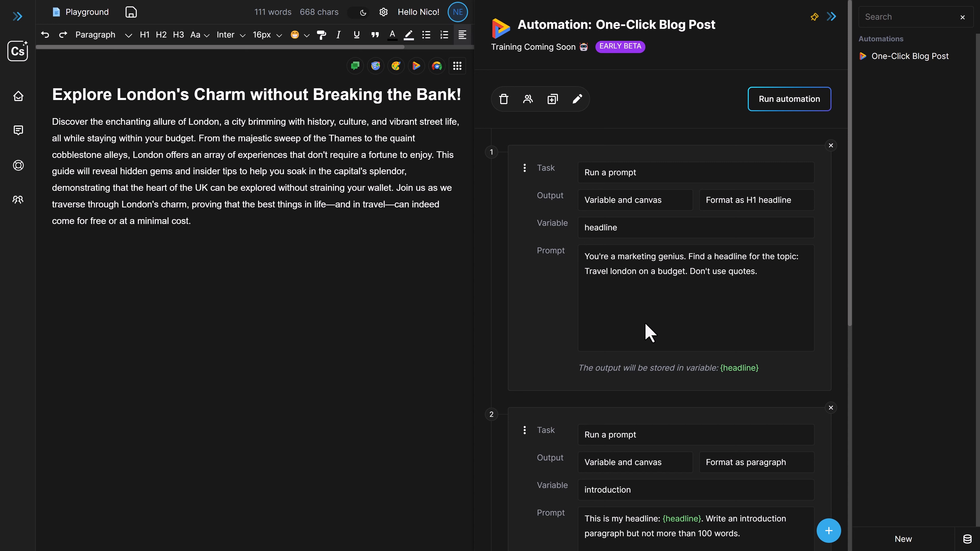
scroll(661, 326, down, 3)
scroll(663, 334, down, 7)
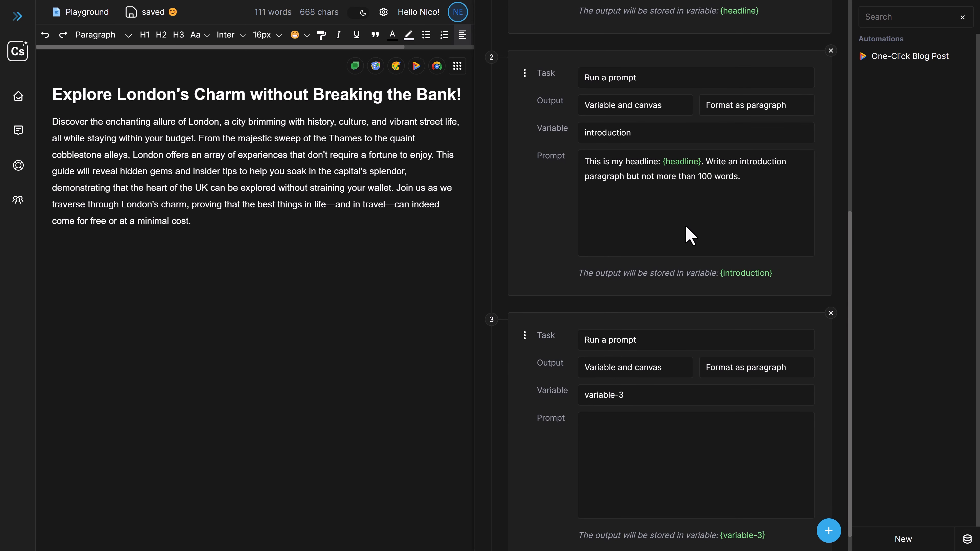
scroll(678, 237, up, 4)
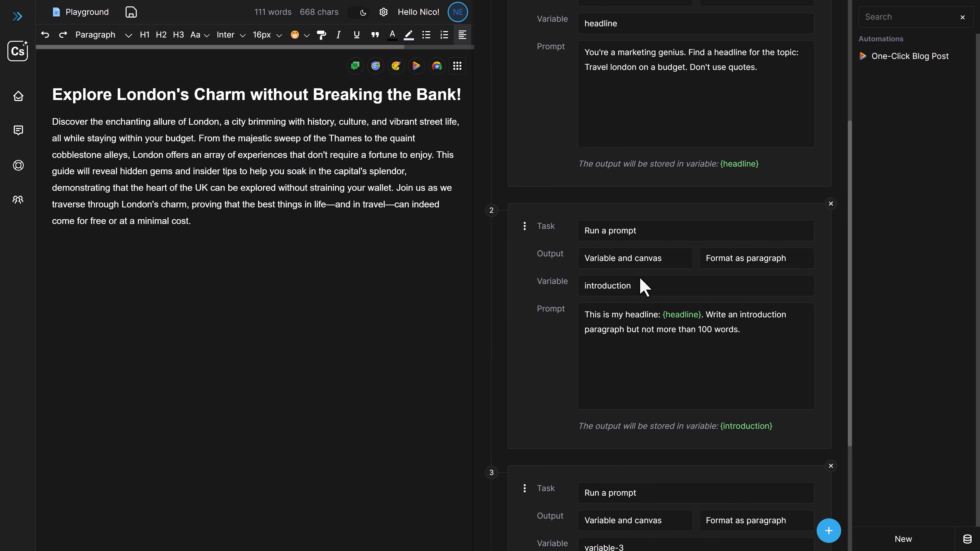
scroll(645, 294, up, 3)
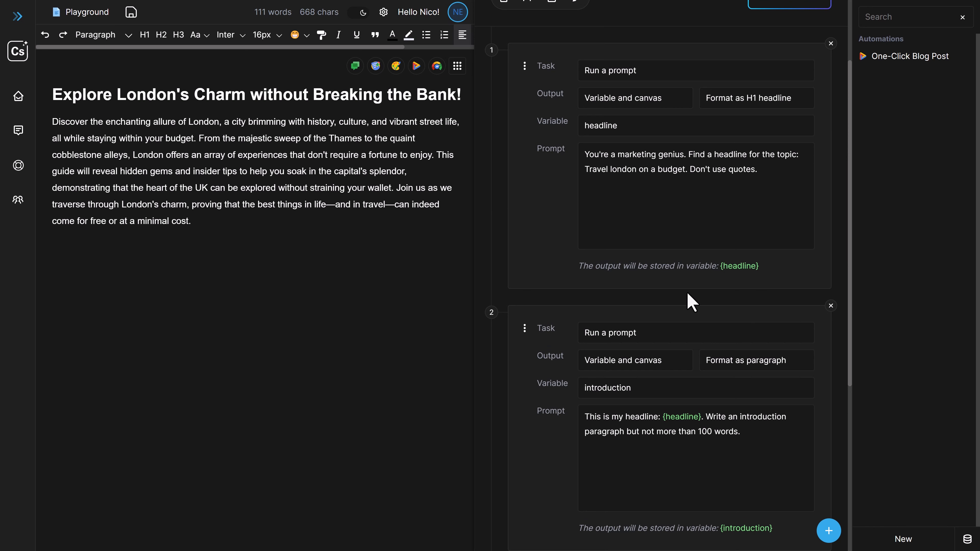
scroll(673, 293, up, 3)
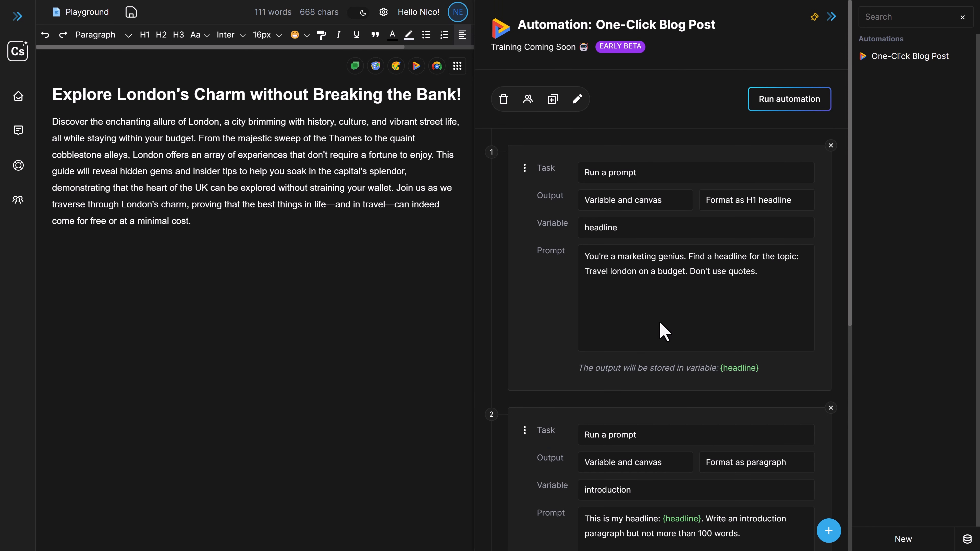
click(457, 68)
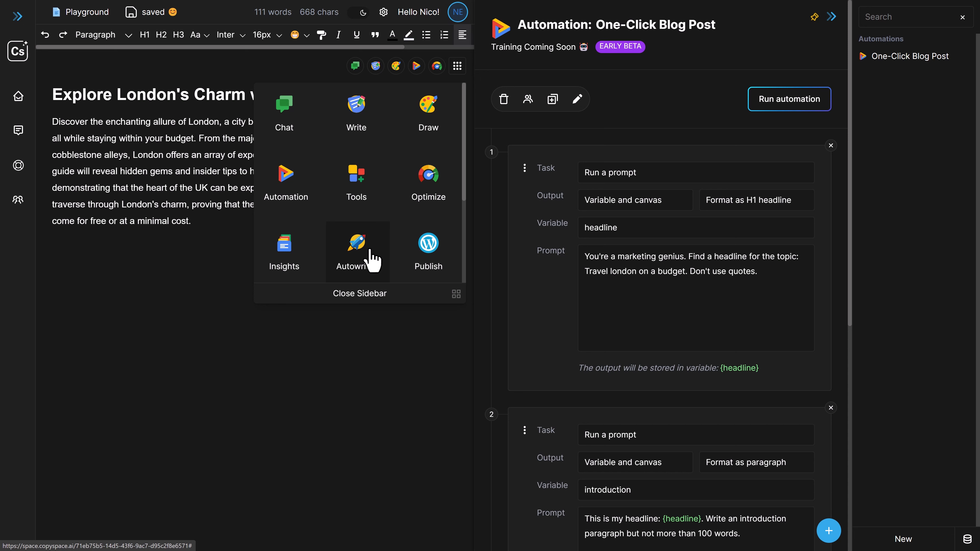
click(625, 299)
Change the third task's type from running a prompt to "Use static content"
scroll(635, 322, down, 6)
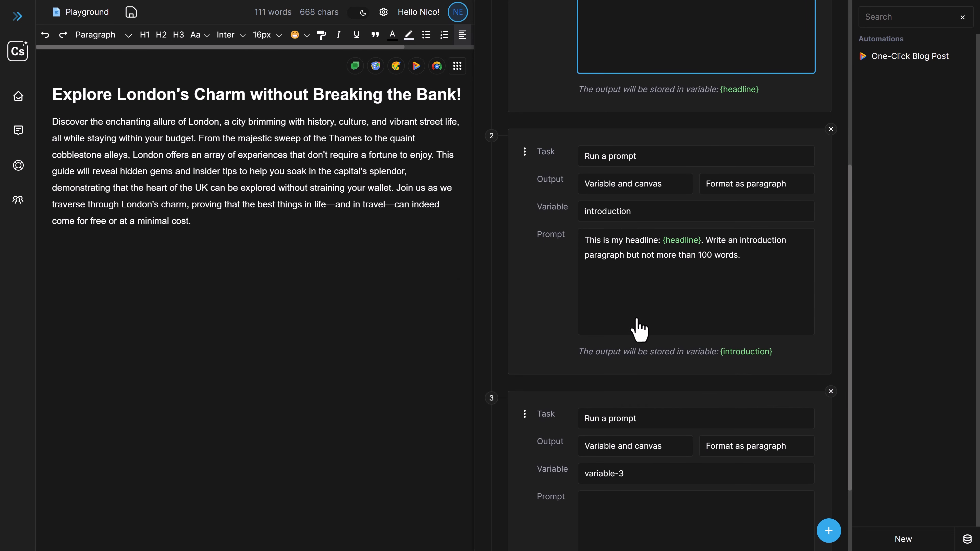
scroll(639, 328, down, 3)
click(639, 328)
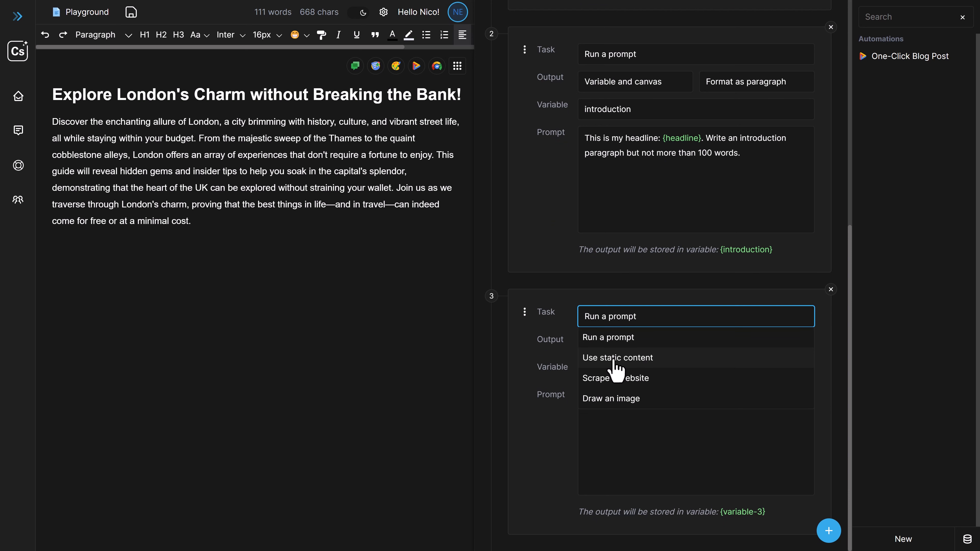
click(626, 358)
Move the static content task up to the first position, ahead of the headline and introduction tasks
scroll(618, 361, up, 3)
drag(526, 414, 518, 186)
scroll(521, 271, up, 5)
drag(524, 355, 526, 122)
scroll(616, 267, up, 3)
Rename the static content task's output variable to "topic"
click(615, 266)
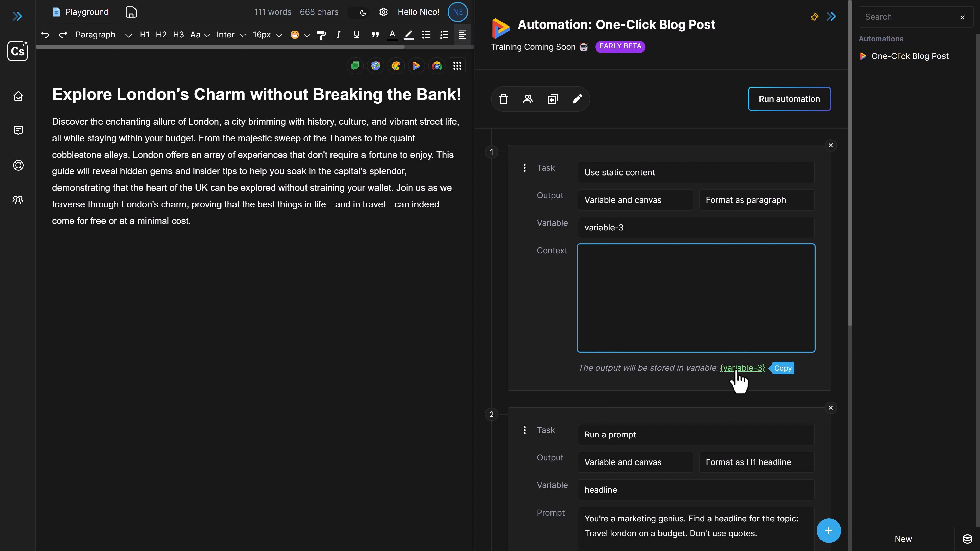
scroll(735, 371, down, 3)
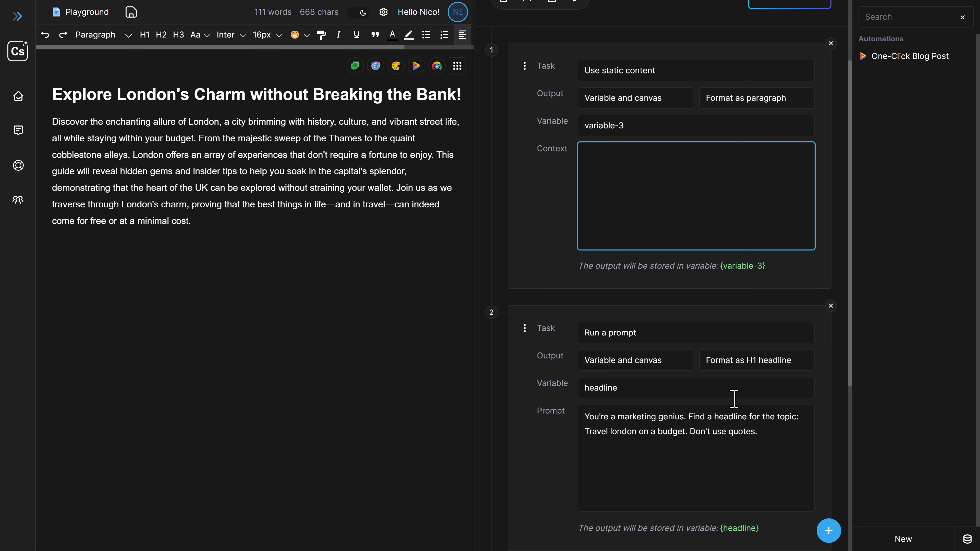
scroll(664, 305, up, 3)
scroll(664, 309, down, 2)
scroll(607, 210, up, 1)
drag(585, 176, 635, 177)
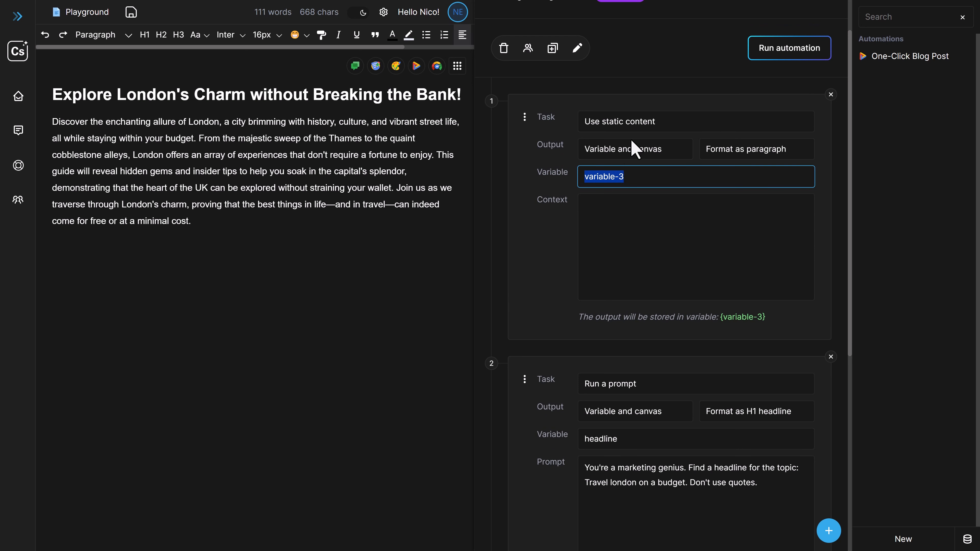
text(topic)
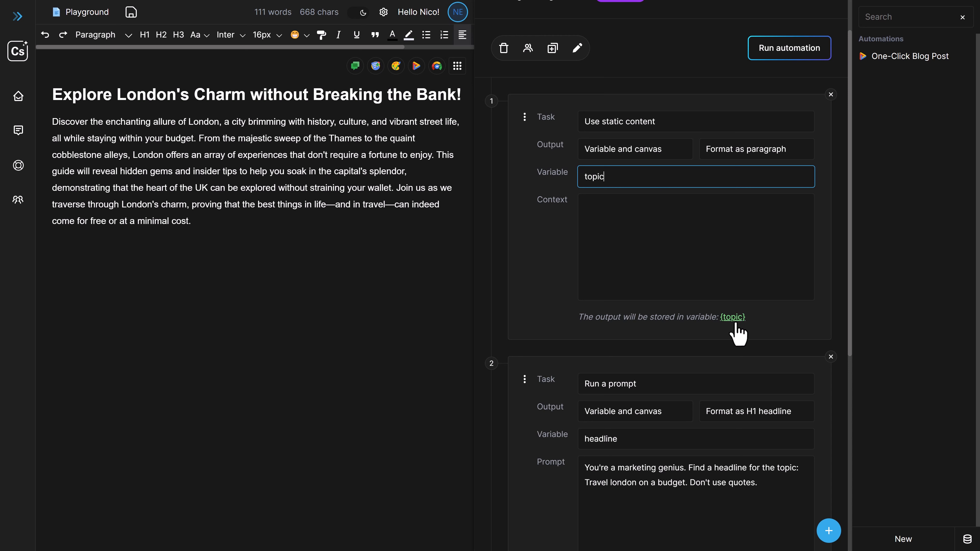
Move the text "Travel london on a budget" from the headline prompt into the static content task's context
scroll(673, 398, down, 1)
scroll(691, 405, down, 1)
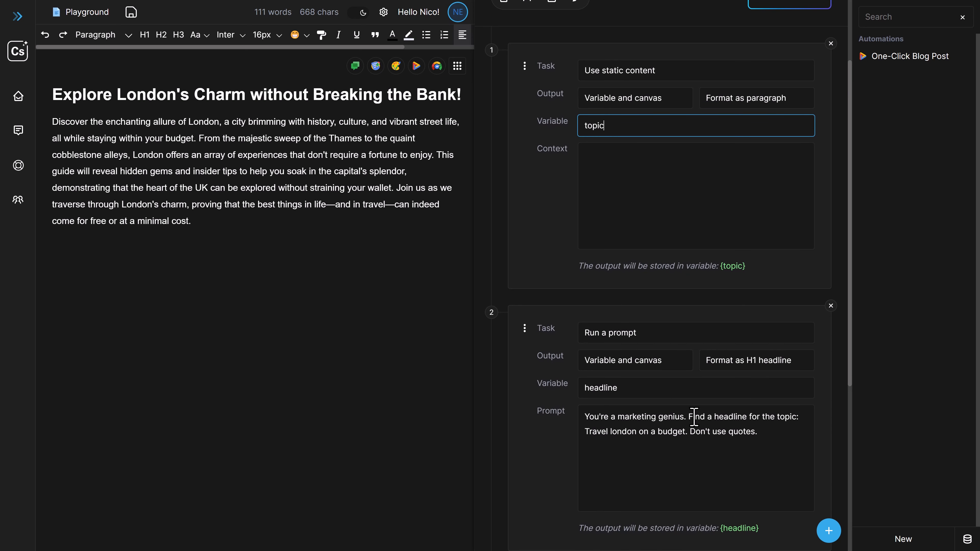
drag(586, 433, 688, 444)
key(ctrl+x)
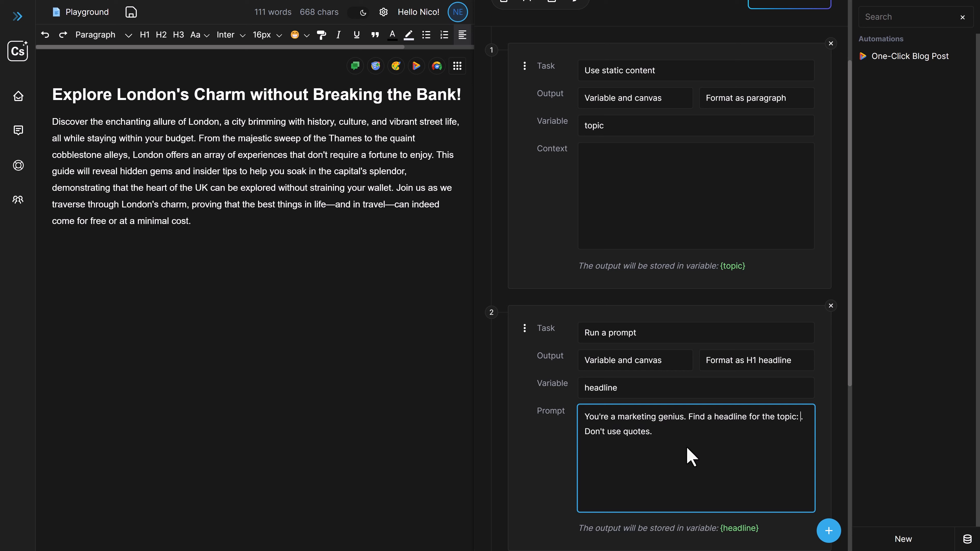
click(648, 214)
key(ctrl+v)
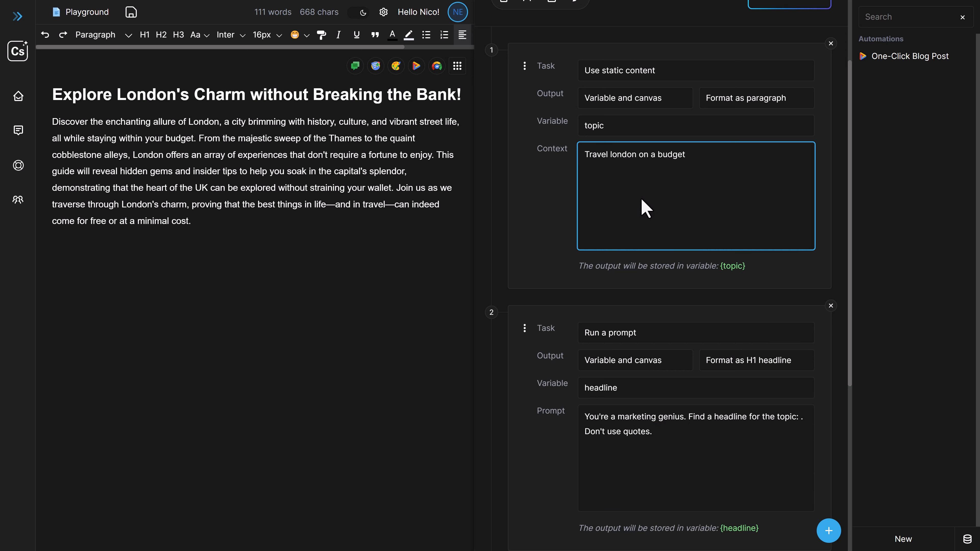
Insert the {topic} variable after "Find a headline for the topic:" in the headline prompt
click(732, 267)
click(800, 418)
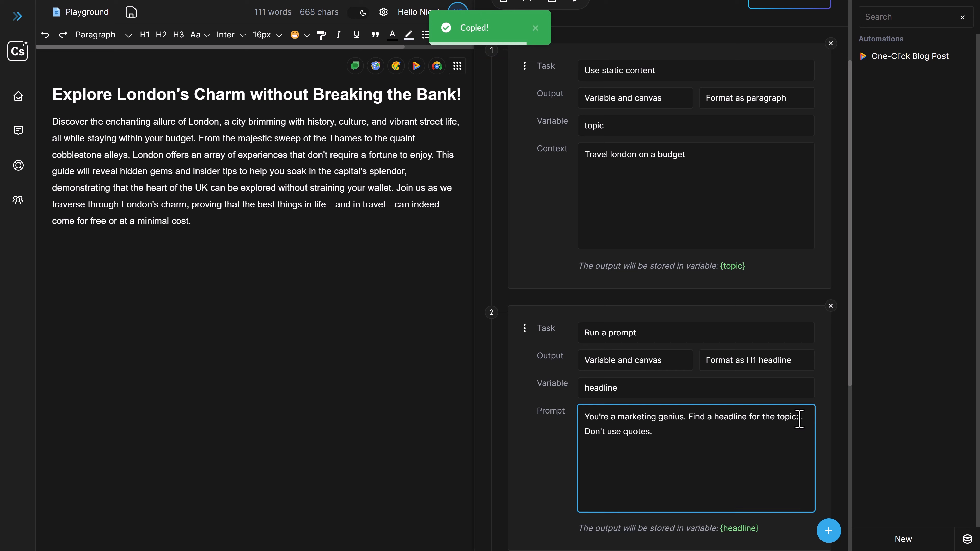
key(ctrl+v)
click(554, 443)
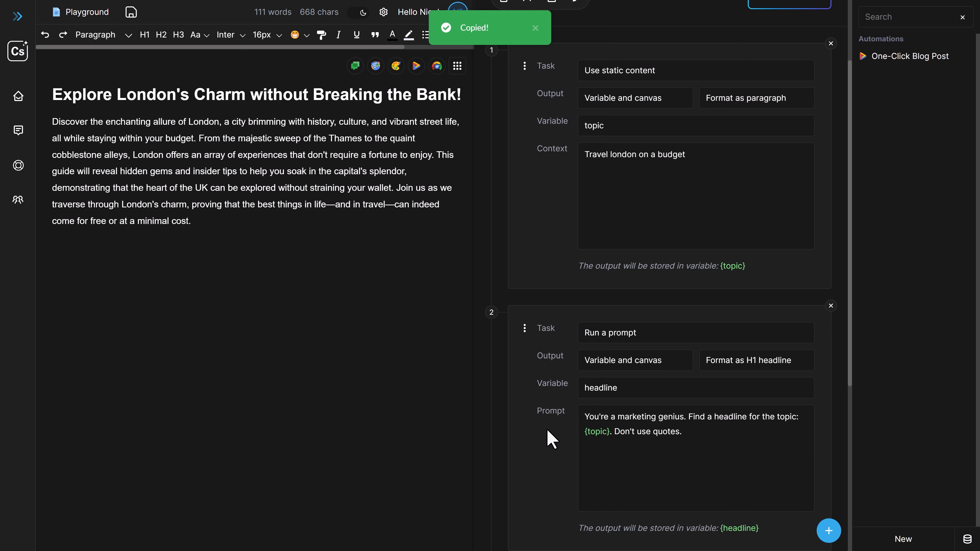
Review how the topic text feeds the headline prompt and how the headline variable feeds the introduction prompt
scroll(546, 428, up, 3)
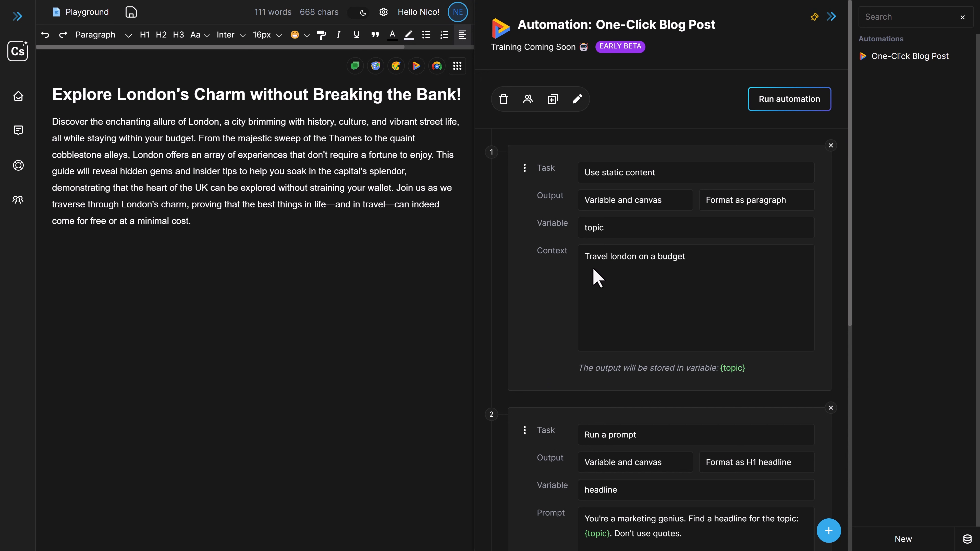
drag(585, 256, 700, 257)
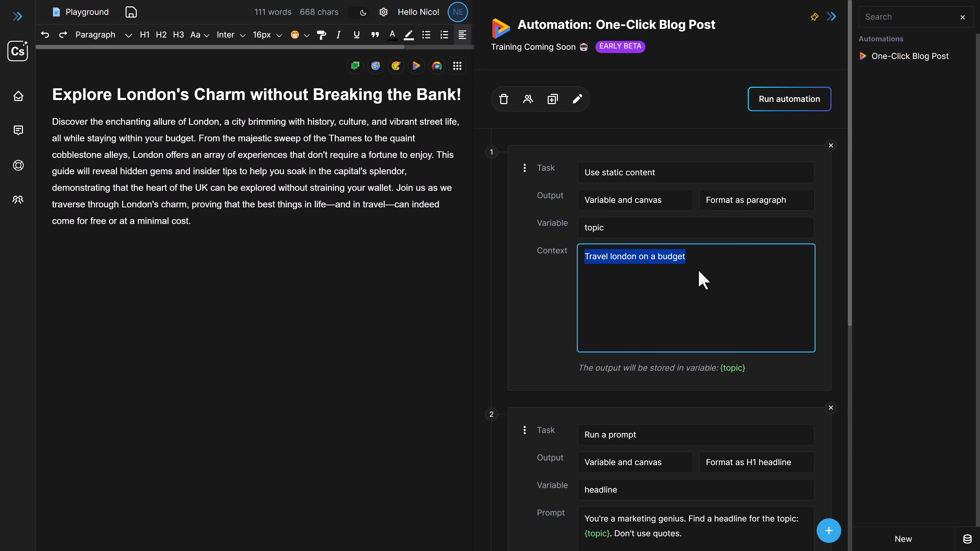
scroll(703, 280, down, 1)
scroll(699, 272, down, 3)
drag(609, 432, 583, 432)
scroll(656, 432, down, 4)
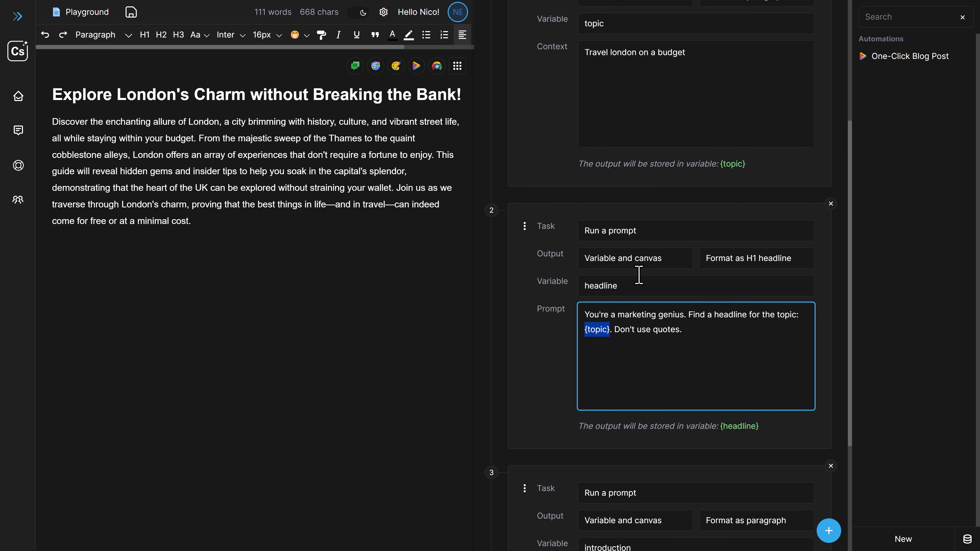
scroll(682, 340, down, 6)
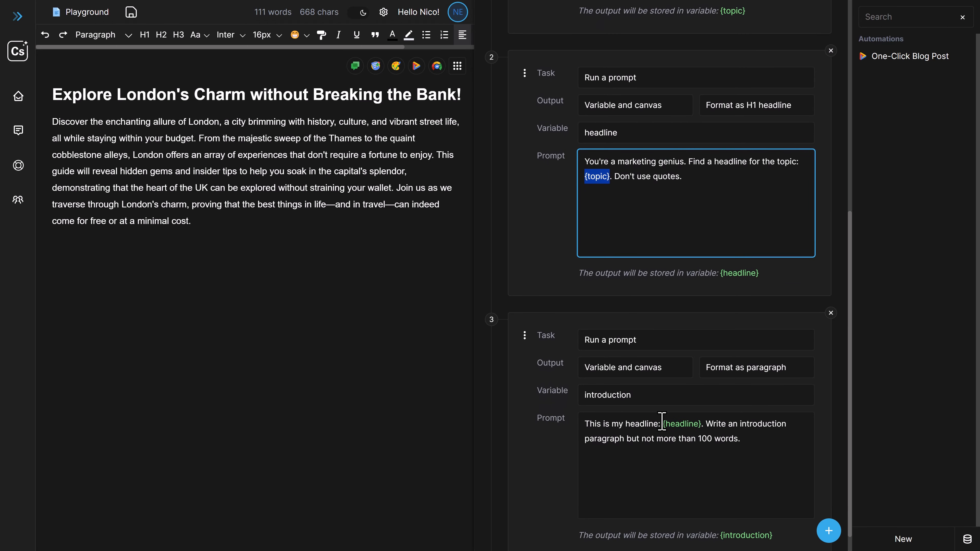
drag(663, 425, 700, 425)
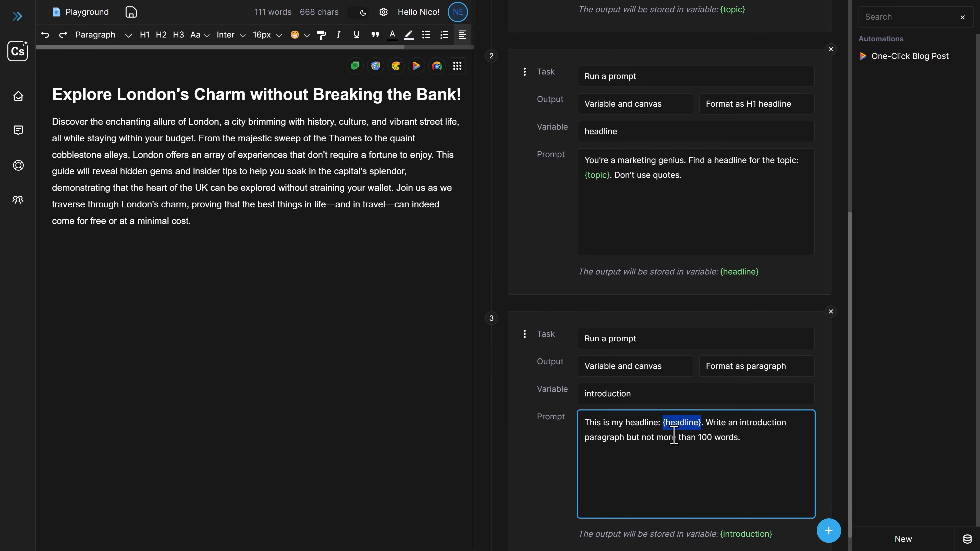
scroll(651, 448, down, 1)
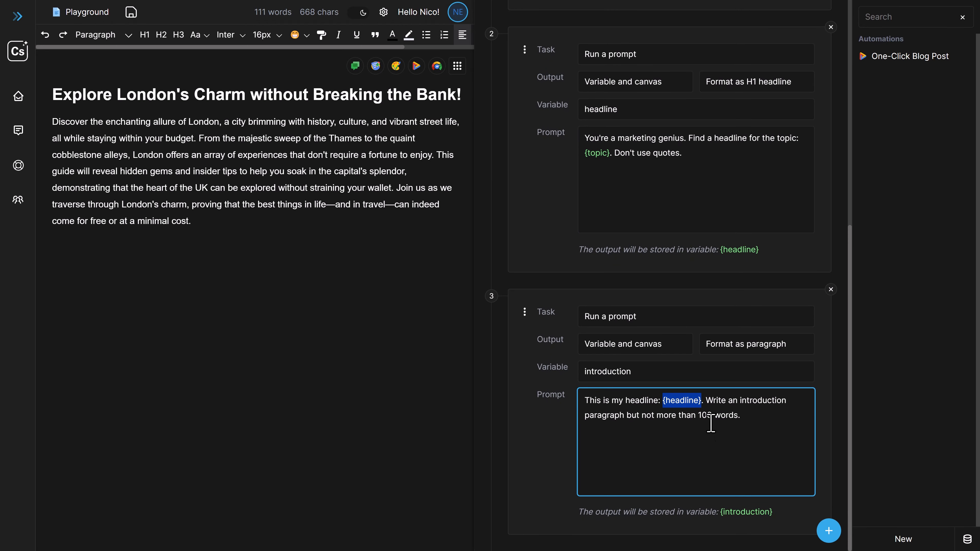
scroll(648, 425, up, 14)
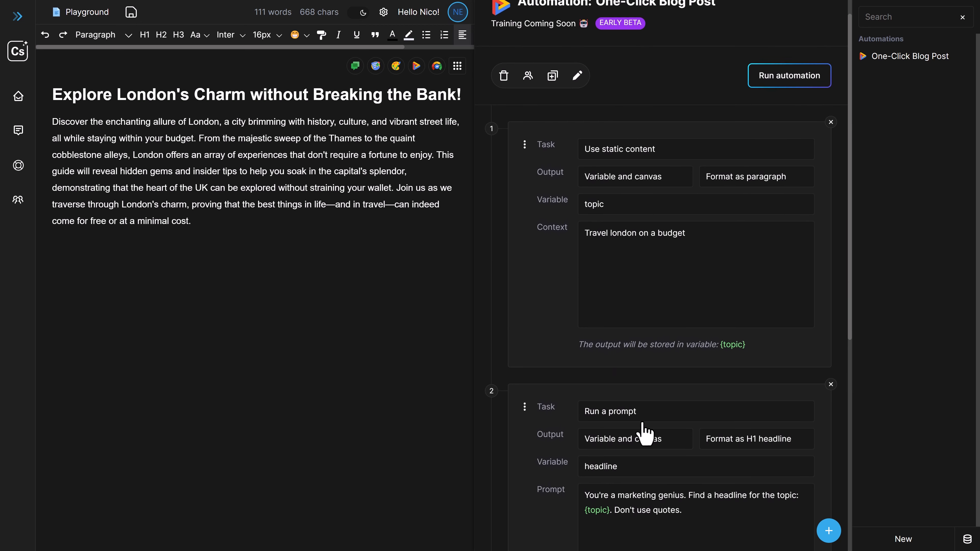
scroll(651, 332, down, 8)
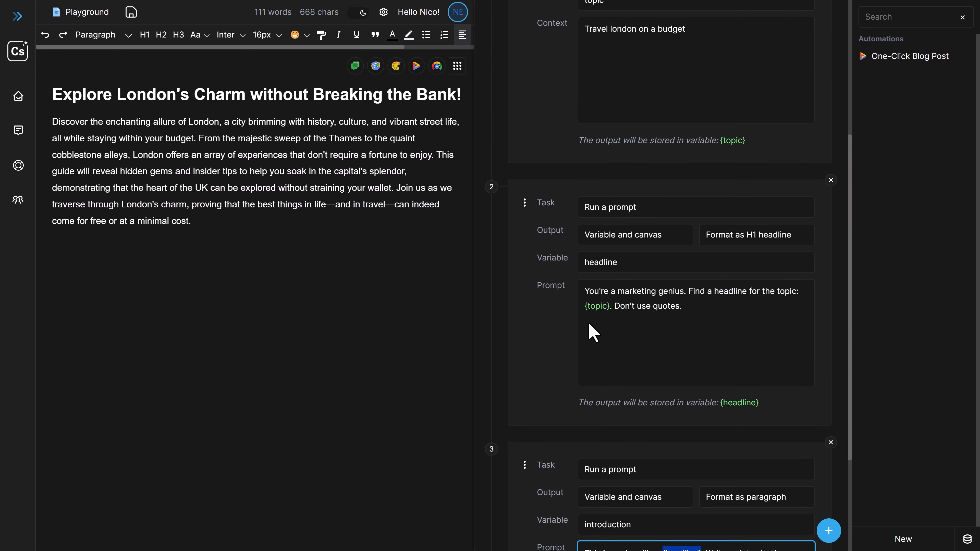
scroll(589, 340, up, 9)
scroll(591, 373, down, 2)
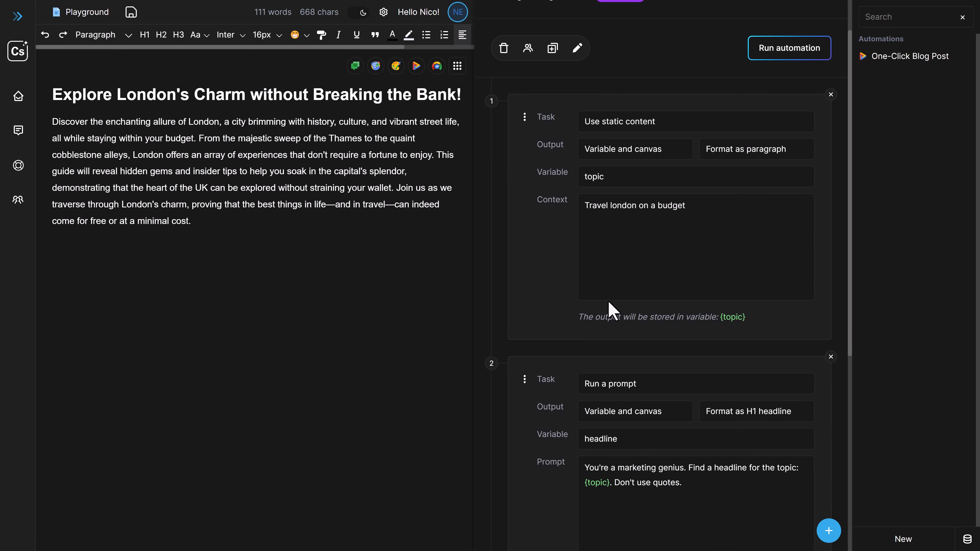
drag(586, 206, 691, 202)
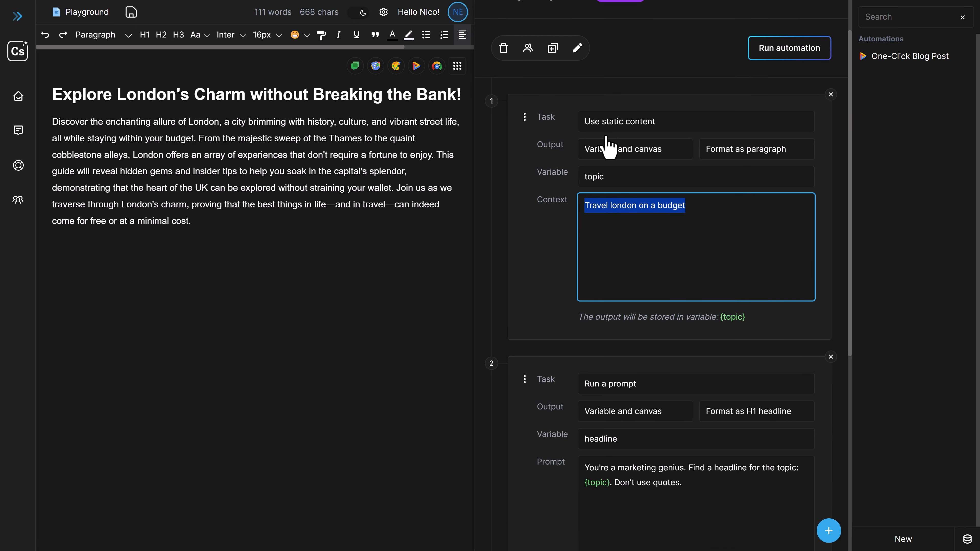
click(701, 220)
drag(580, 206, 716, 202)
click(671, 233)
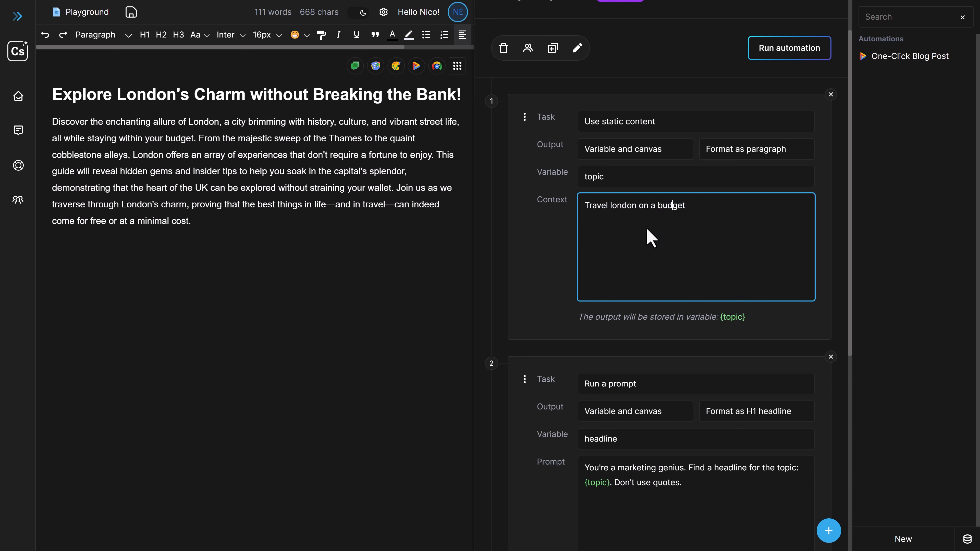
Clear the generated headline and introduction from the canvas and run the automation with the London budget travel topic
click(384, 237)
drag(338, 231, 55, 94)
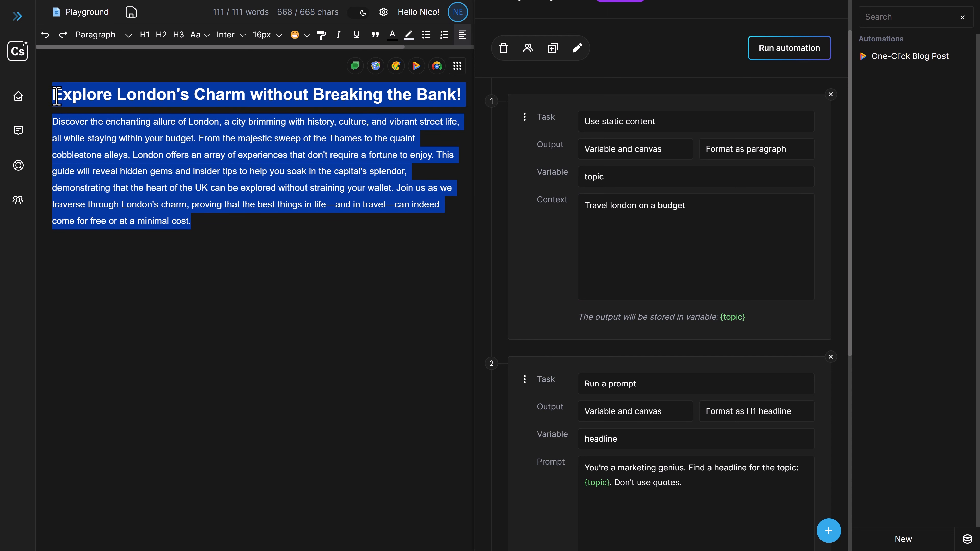
key(BackSpace)
key(BackSpace)
scroll(733, 170, up, 2)
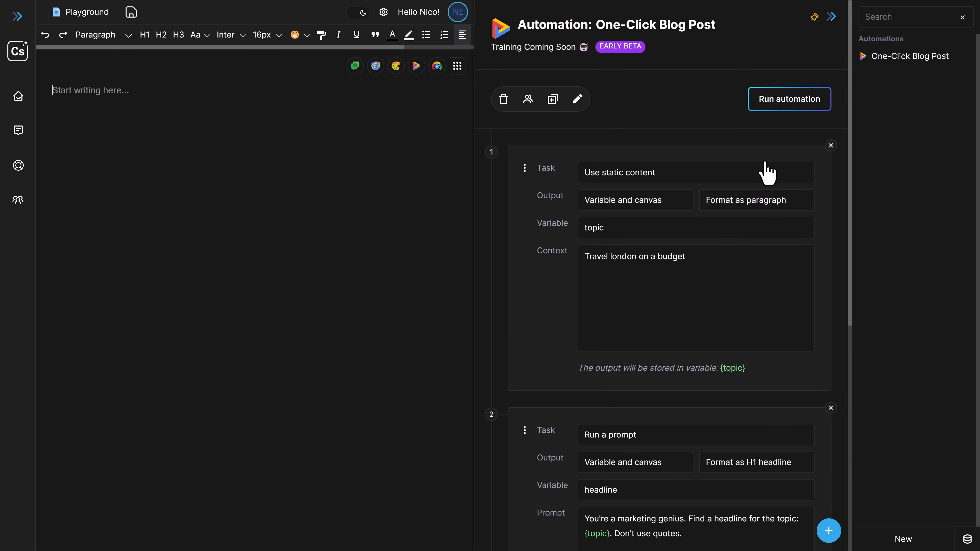
click(785, 104)
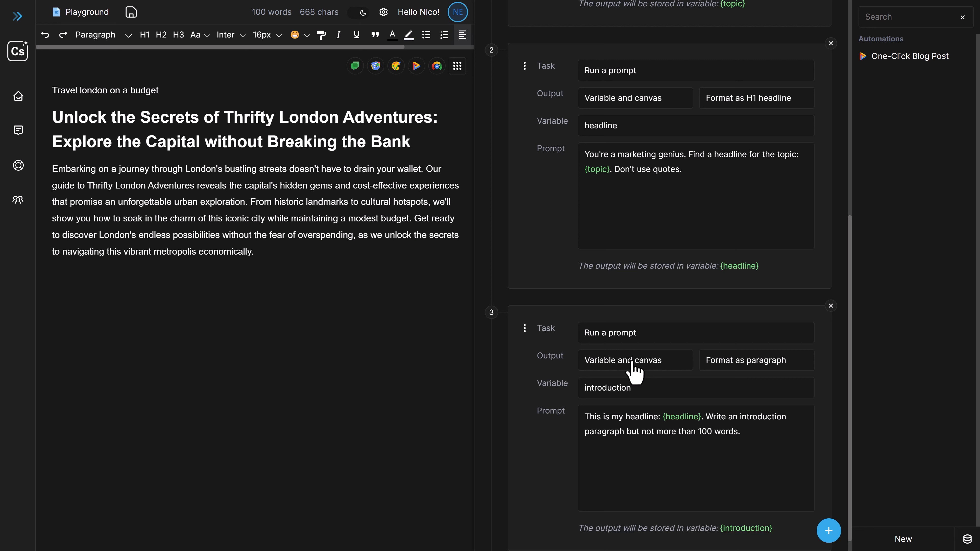
Compare the static content task's topic text with the opening line the automation wrote on the canvas
scroll(634, 405, down, 1)
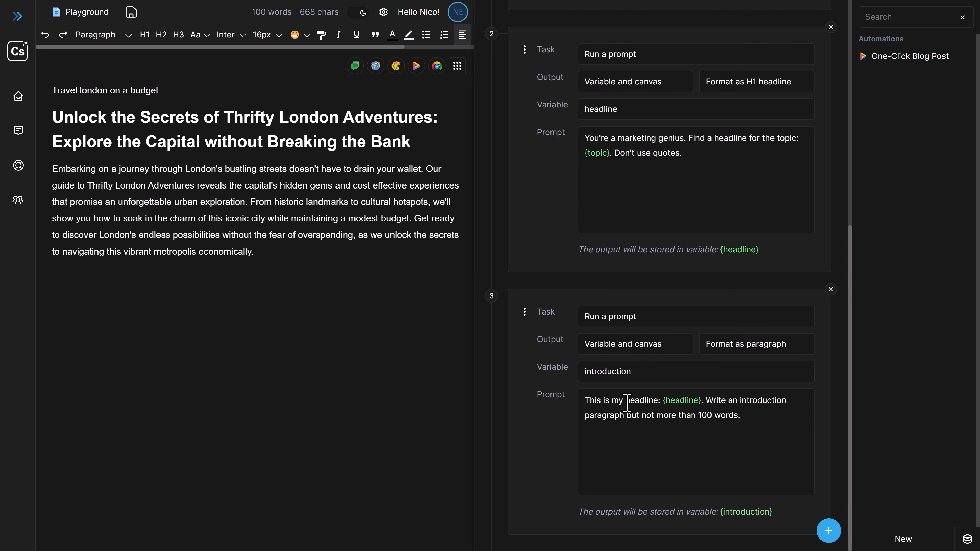
scroll(627, 404, up, 10)
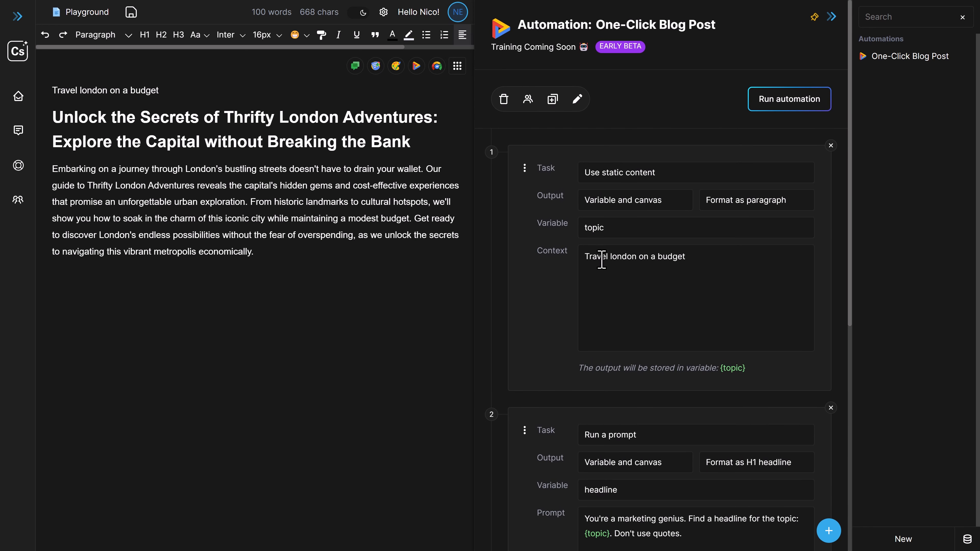
drag(586, 257, 691, 315)
drag(58, 89, 192, 110)
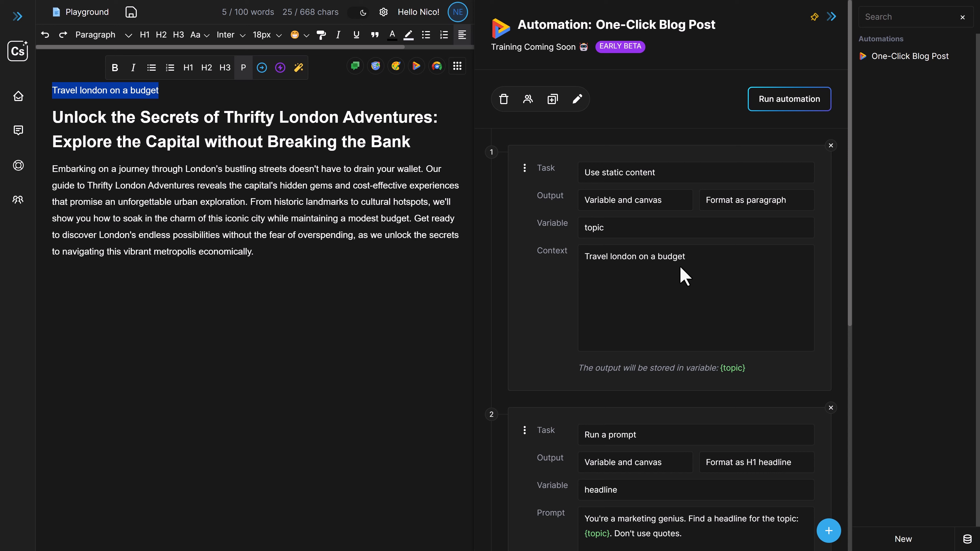
click(646, 208)
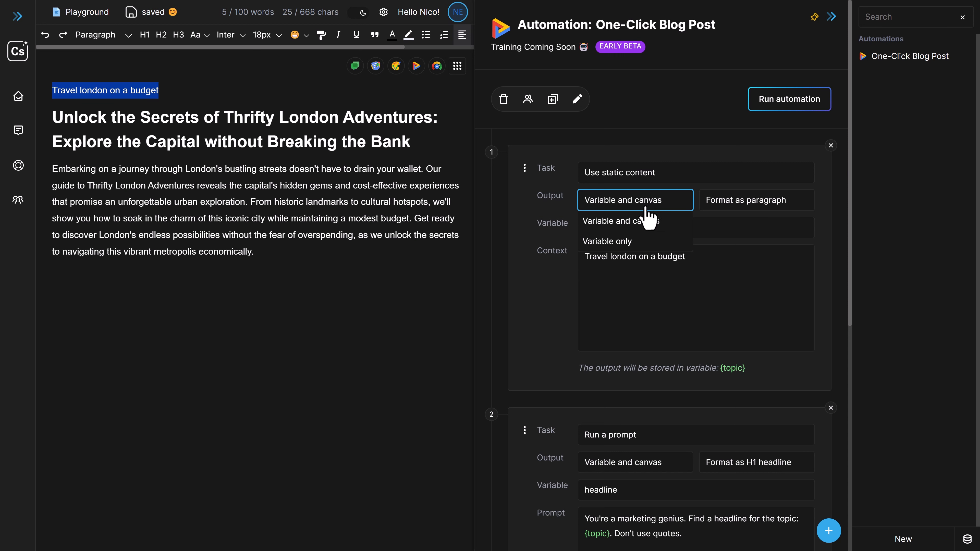
click(619, 242)
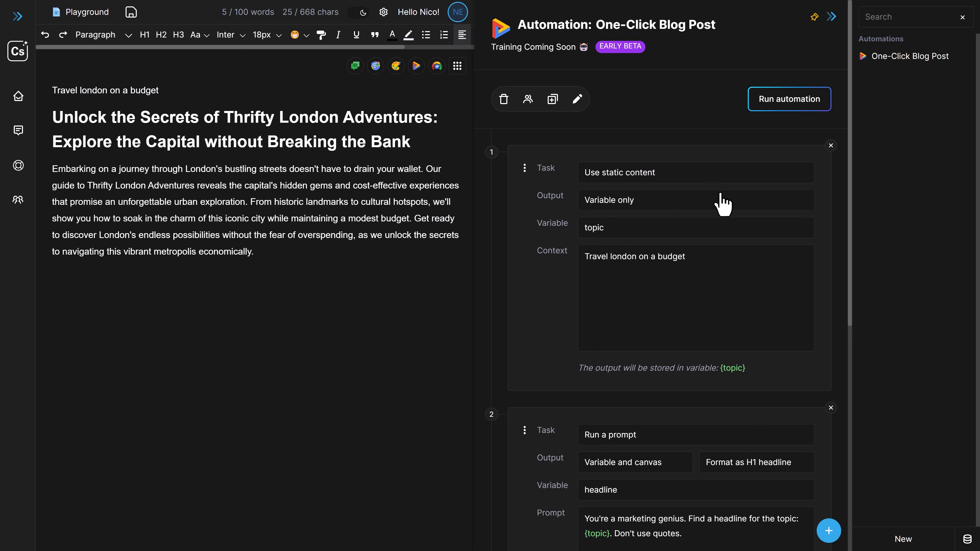
click(806, 208)
click(653, 236)
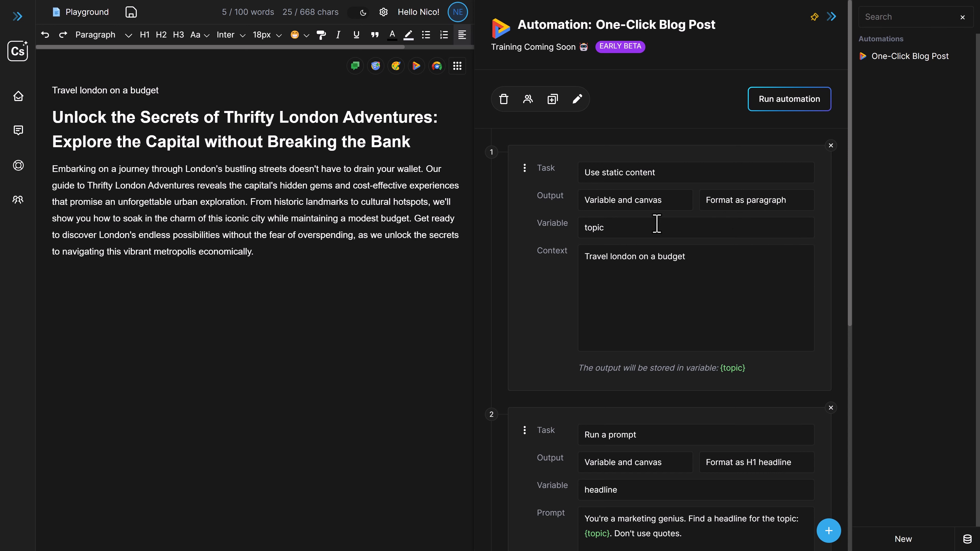
click(776, 220)
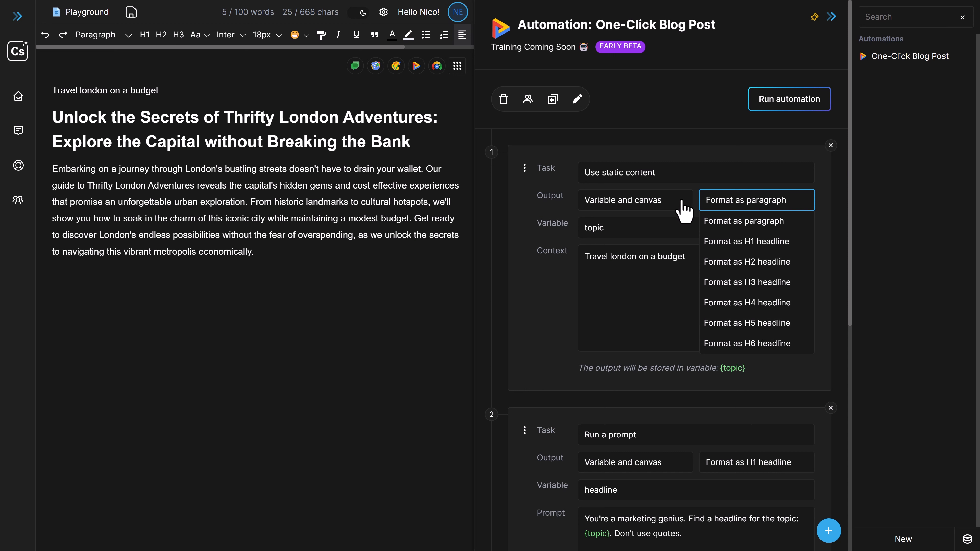
click(561, 282)
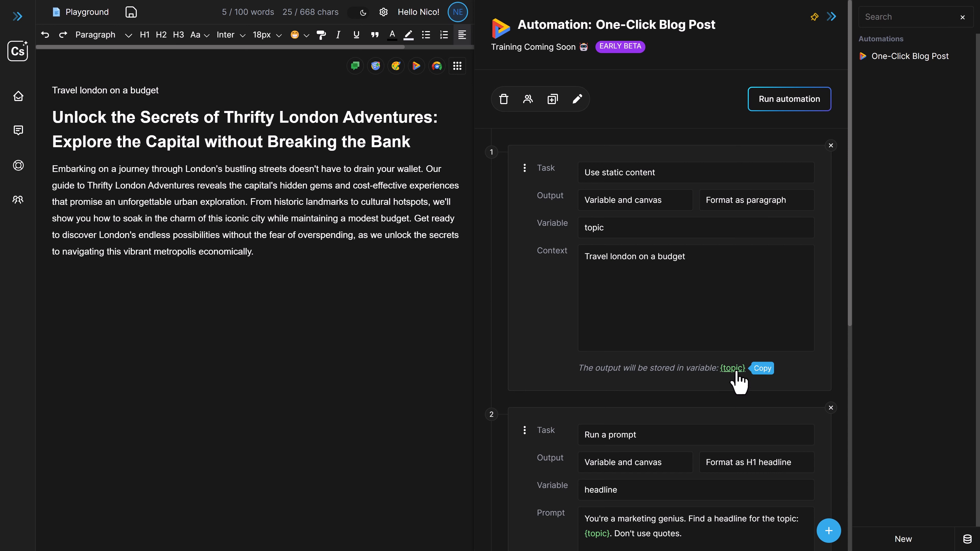
Set the output of the static content task to Variable only
click(631, 201)
click(632, 243)
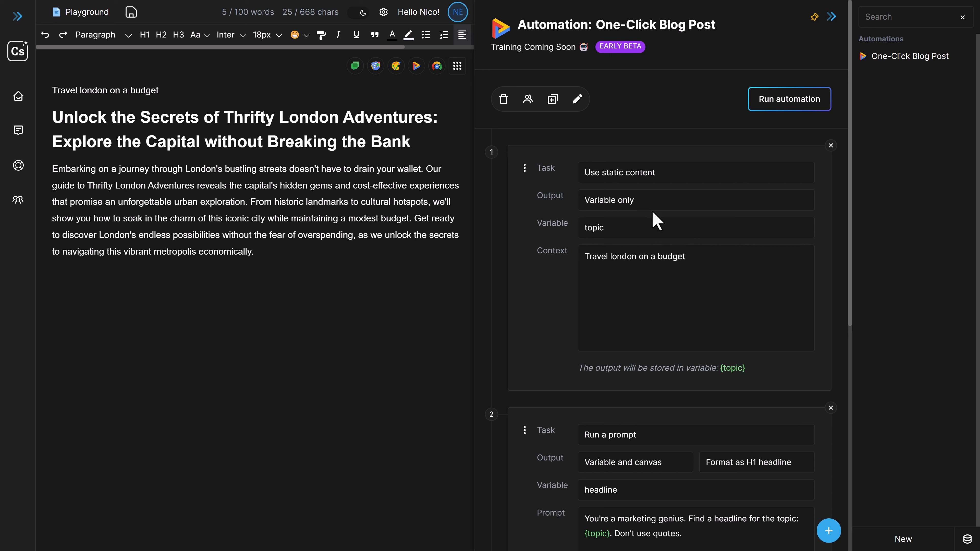
click(711, 275)
Delete everything on the canvas and rerun the automation with the topic kept out of the canvas output
drag(279, 273, 58, 91)
key(BackSpace)
click(777, 103)
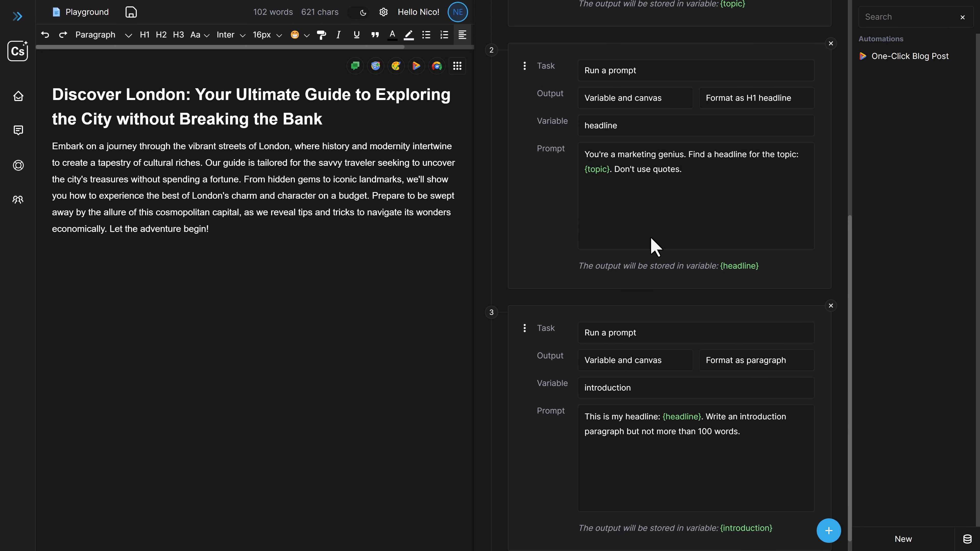
scroll(651, 239, down, 1)
Rename the automation to "One-Click Blog Post (Tutorial)"
scroll(632, 275, up, 10)
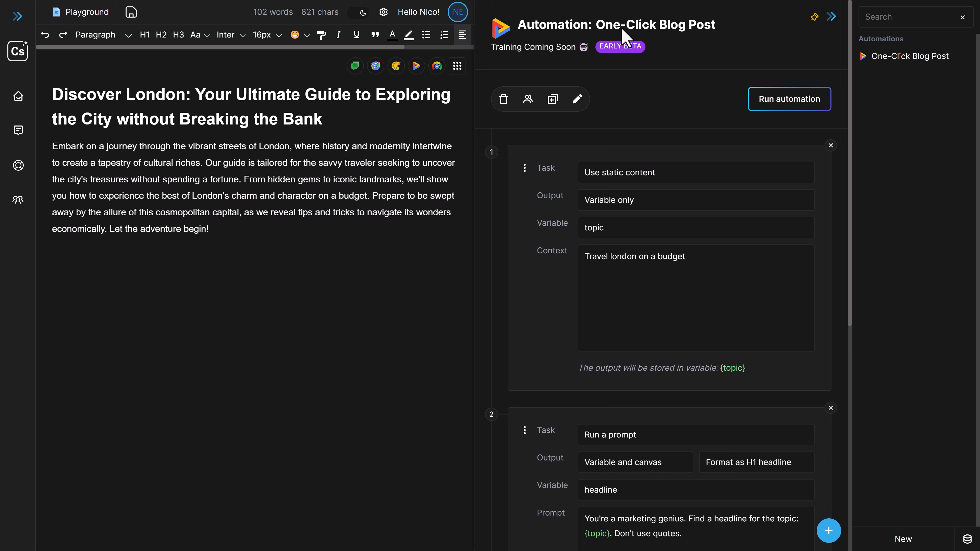
click(578, 99)
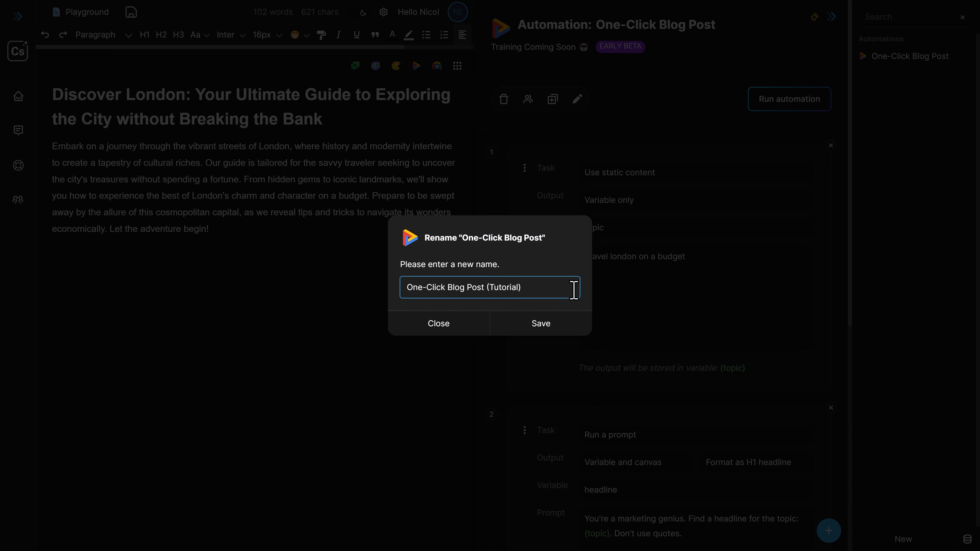
click(562, 324)
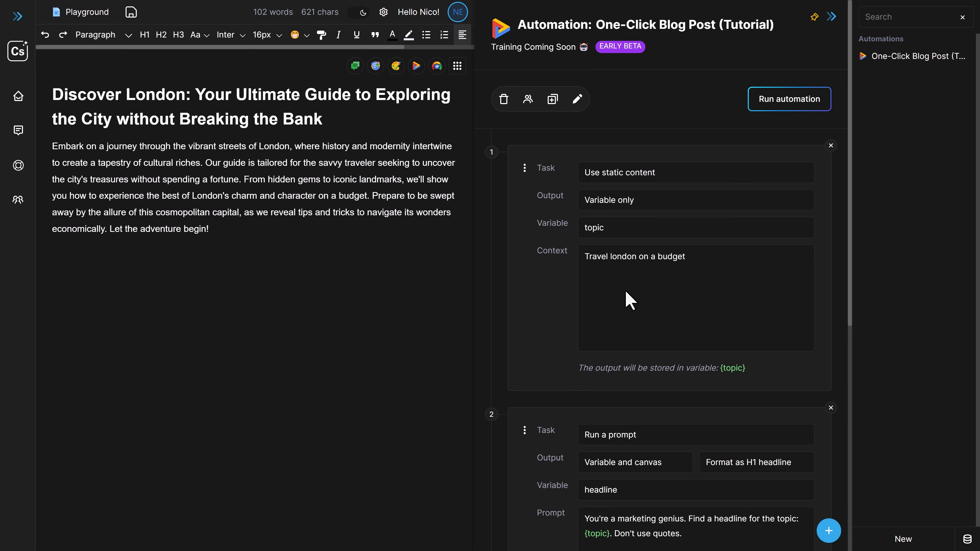
Replace the static content task's context with "Play soccer like Cristiano Ronaldo"
drag(585, 258, 728, 257)
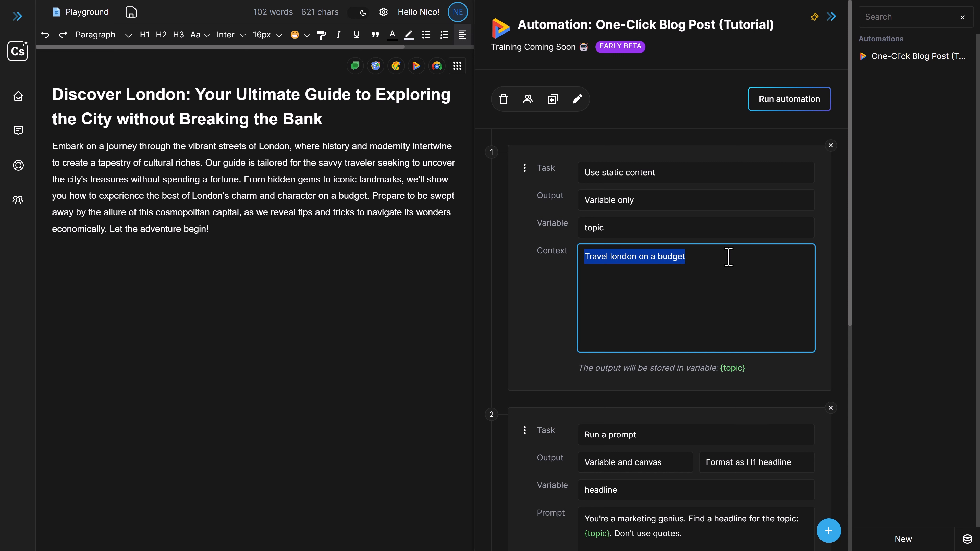
text(Pla)
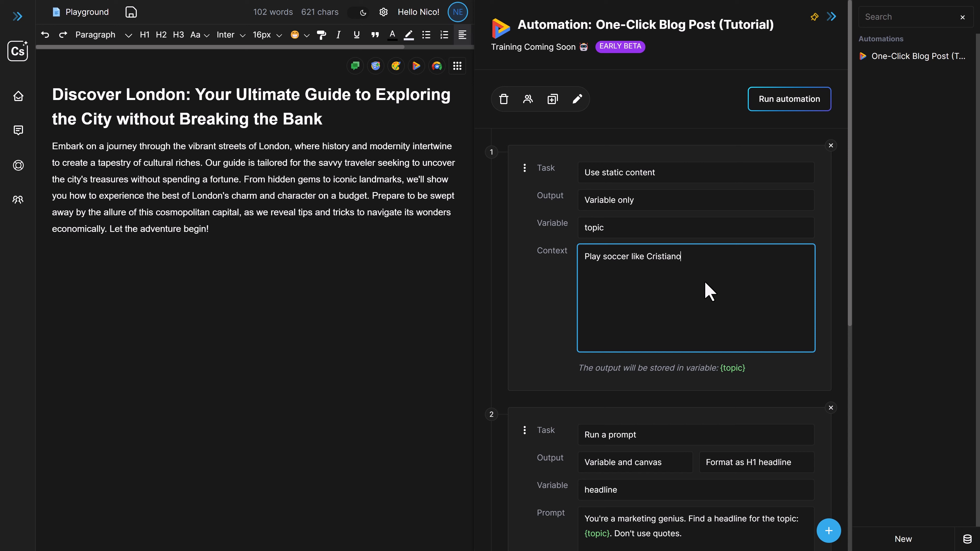
Empty the canvas and run the automation for the new soccer topic
click(234, 253)
key(ctrl+a)
key(BackSpace)
key(BackSpace)
click(754, 112)
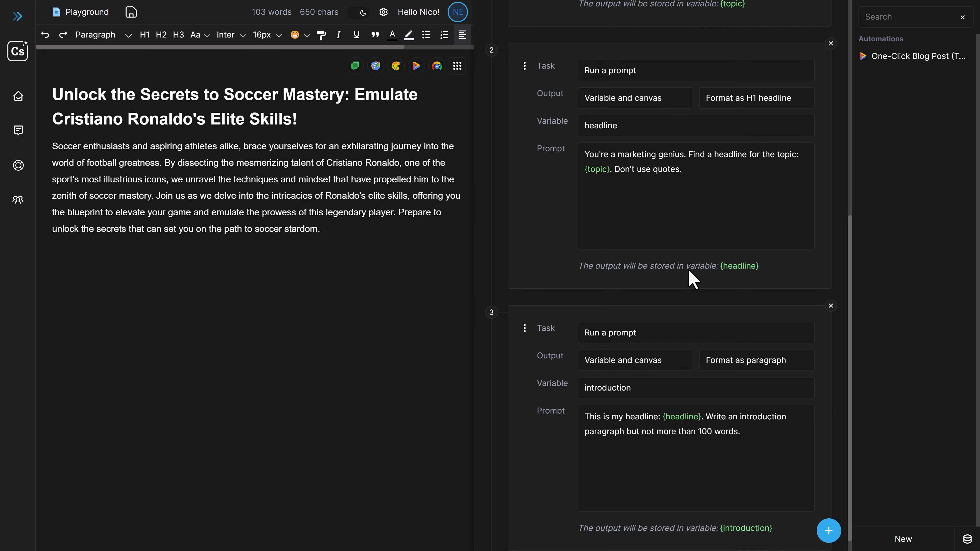
Examine how the soccer topic passes through {topic} into the headline prompt and through {headline} into the introduction prompt
scroll(691, 282, down, 1)
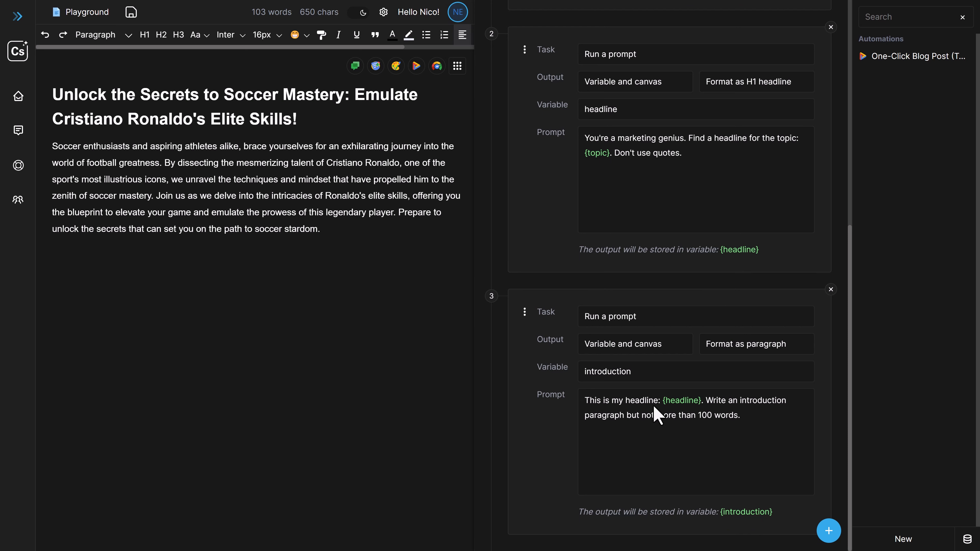
scroll(652, 387, up, 5)
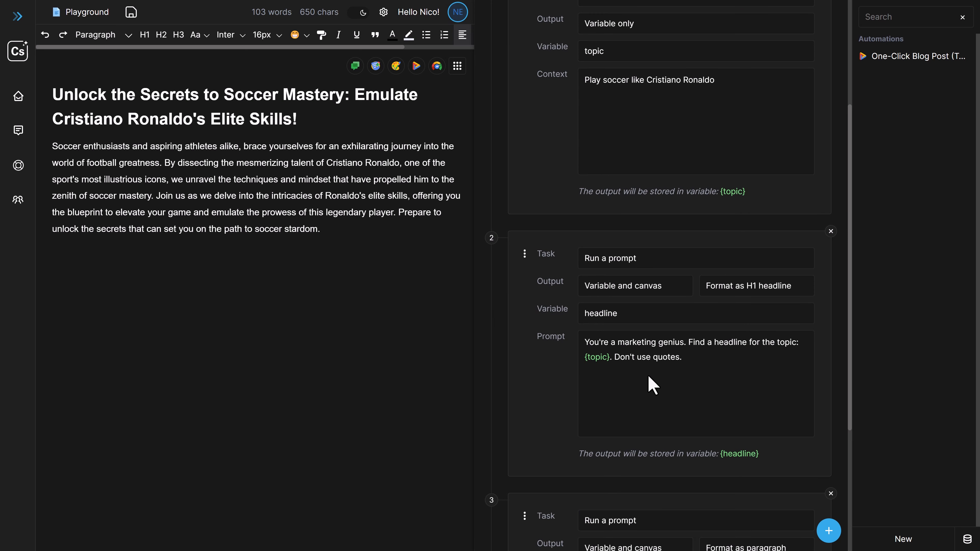
scroll(652, 387, up, 3)
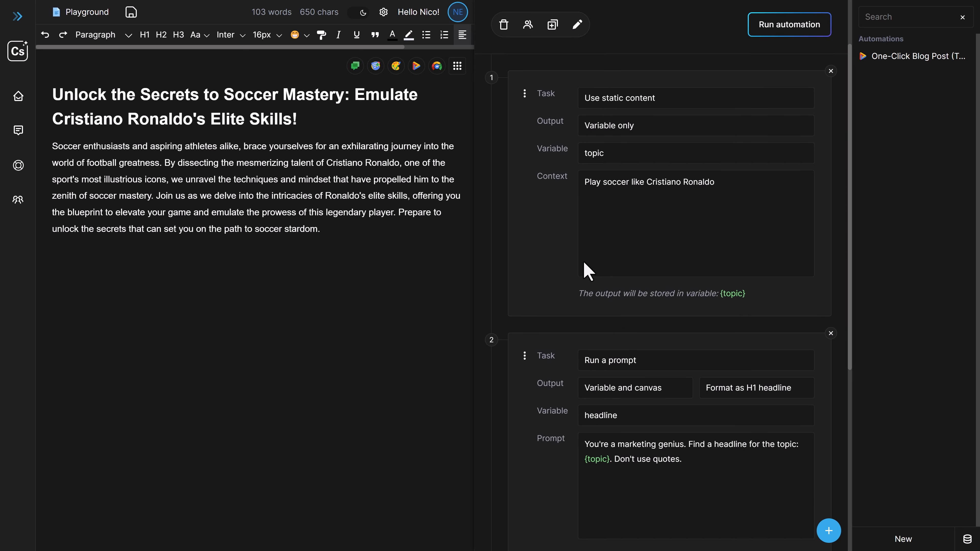
scroll(661, 303, down, 5)
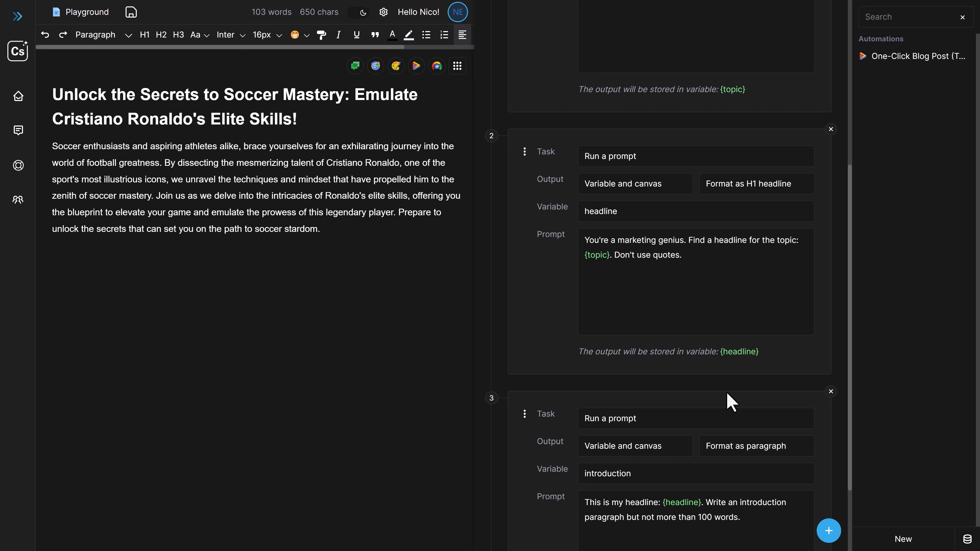
scroll(731, 401, up, 7)
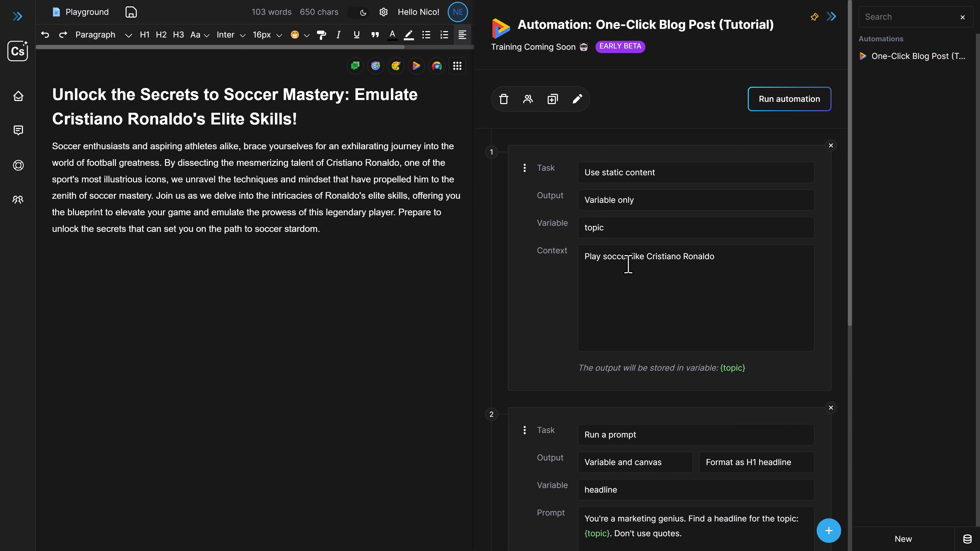
scroll(634, 341, down, 3)
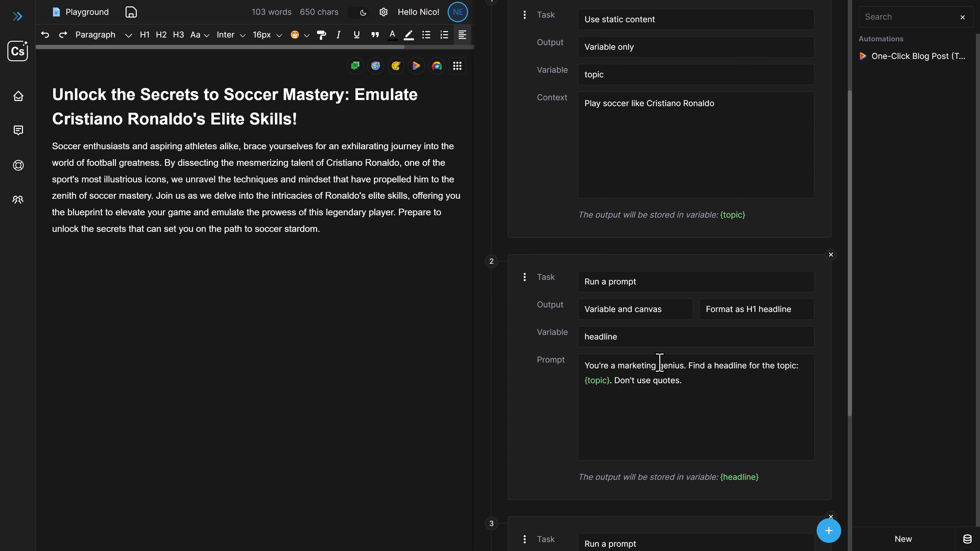
scroll(699, 415, down, 2)
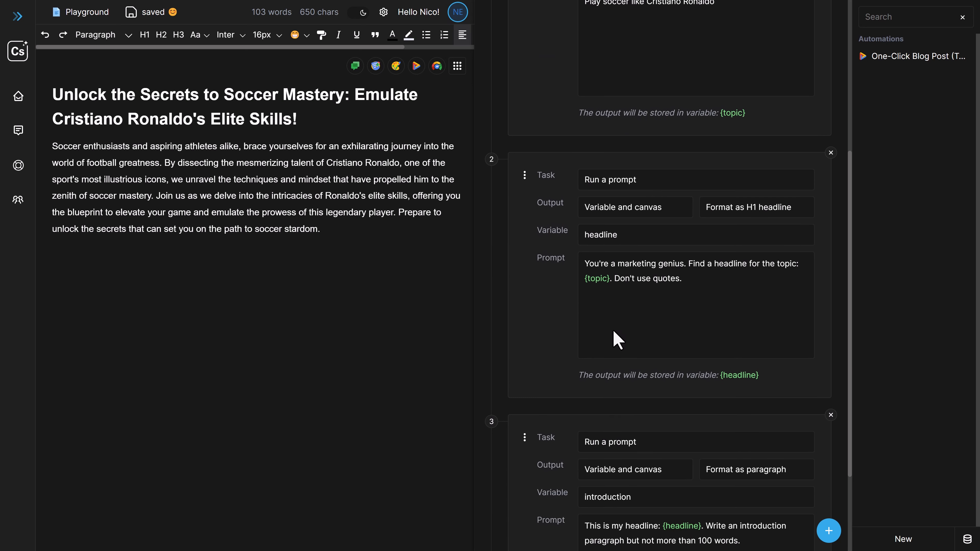
scroll(694, 386, down, 3)
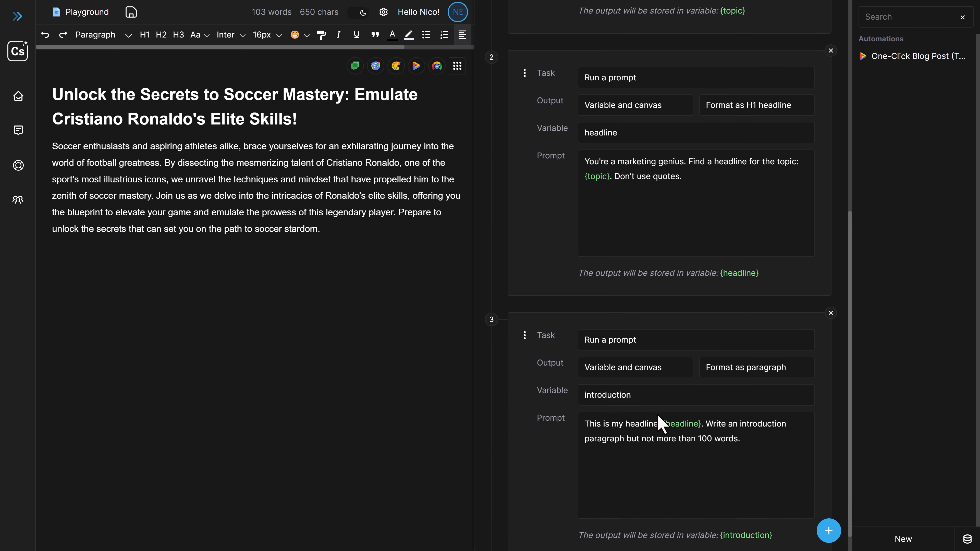
scroll(709, 436, up, 7)
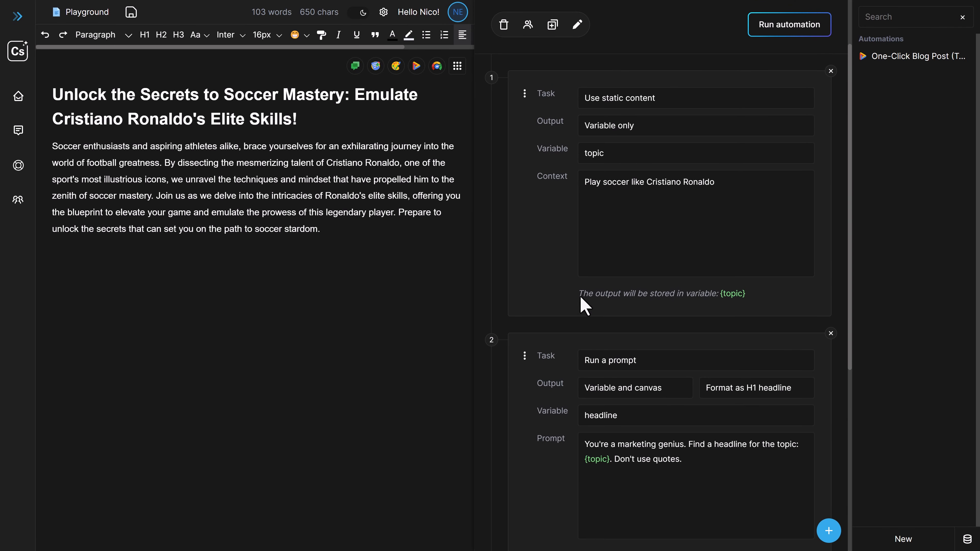
click(671, 235)
scroll(636, 243, up, 2)
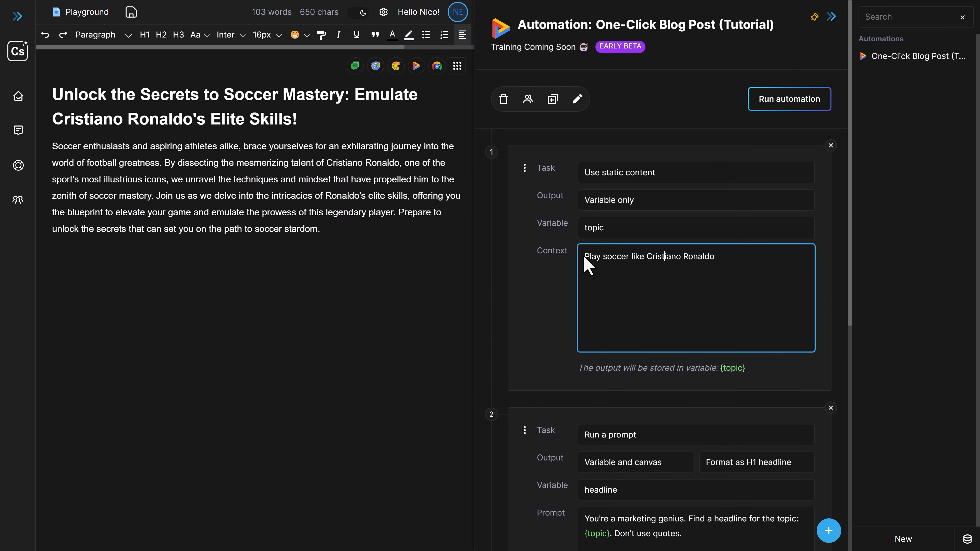
drag(585, 257, 720, 258)
scroll(694, 332, down, 4)
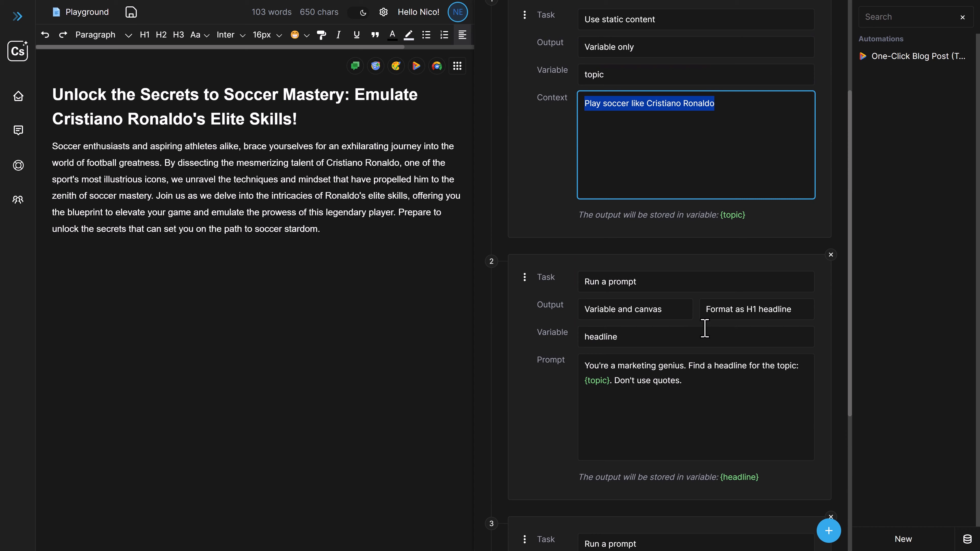
scroll(705, 329, down, 1)
scroll(697, 359, down, 2)
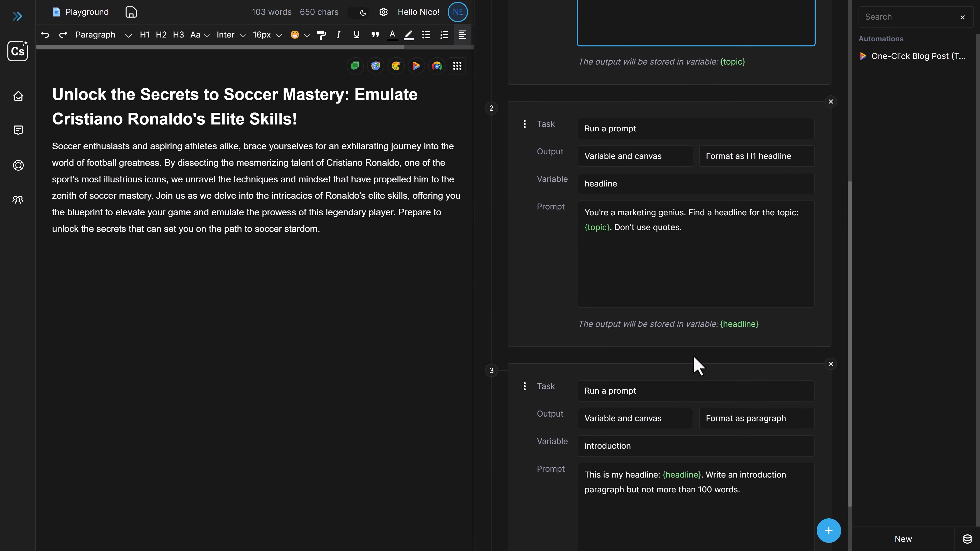
scroll(683, 413, down, 1)
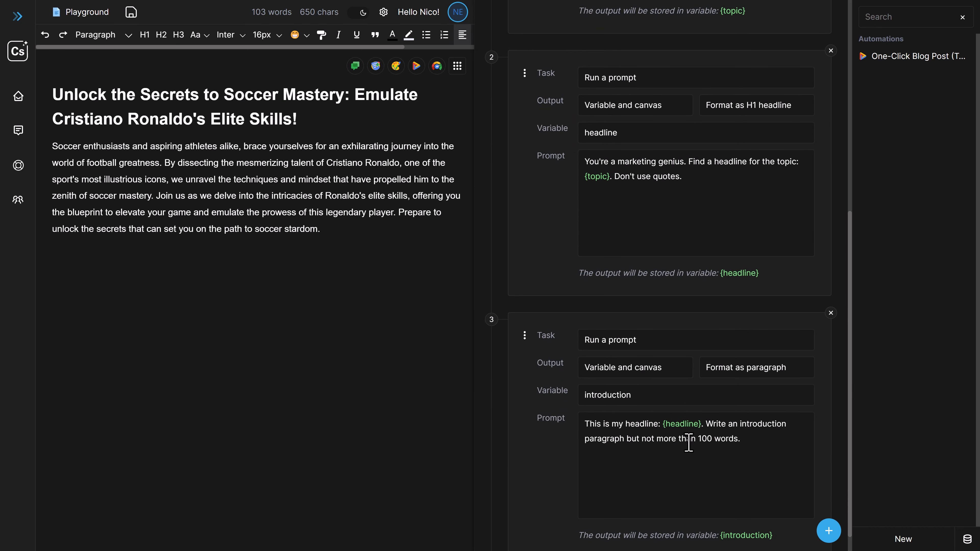
scroll(692, 456, up, 8)
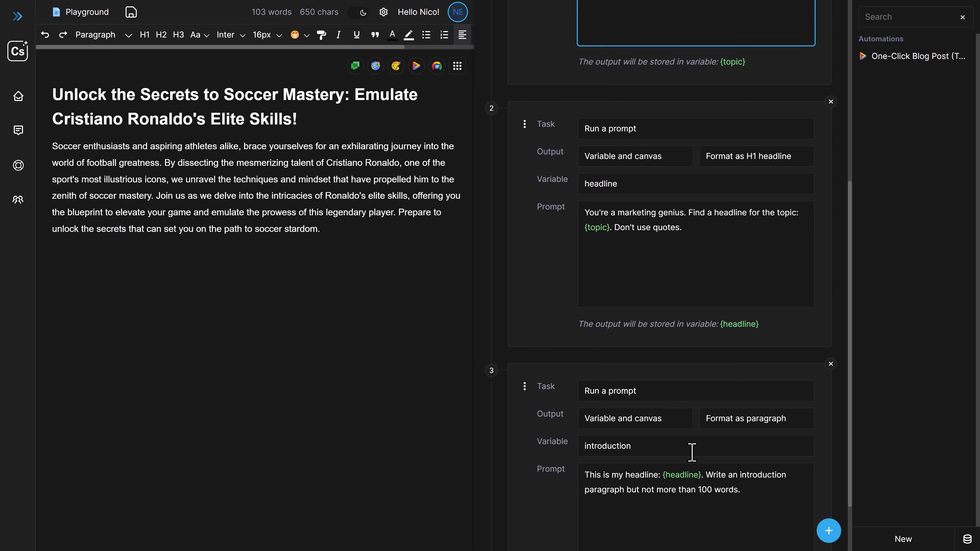
click(546, 311)
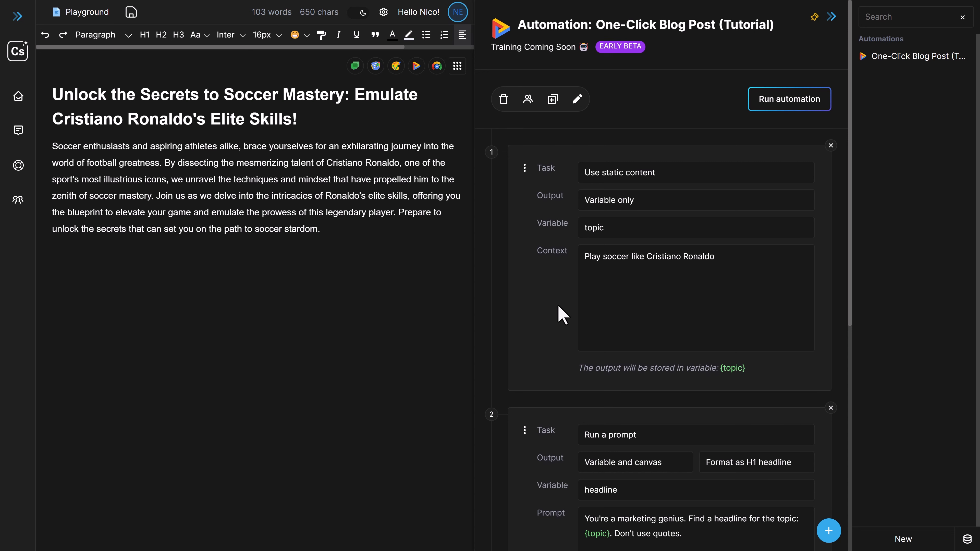
Add a fourth task to the One-Click Blog Post automation and look through its available task types
scroll(558, 305, down, 3)
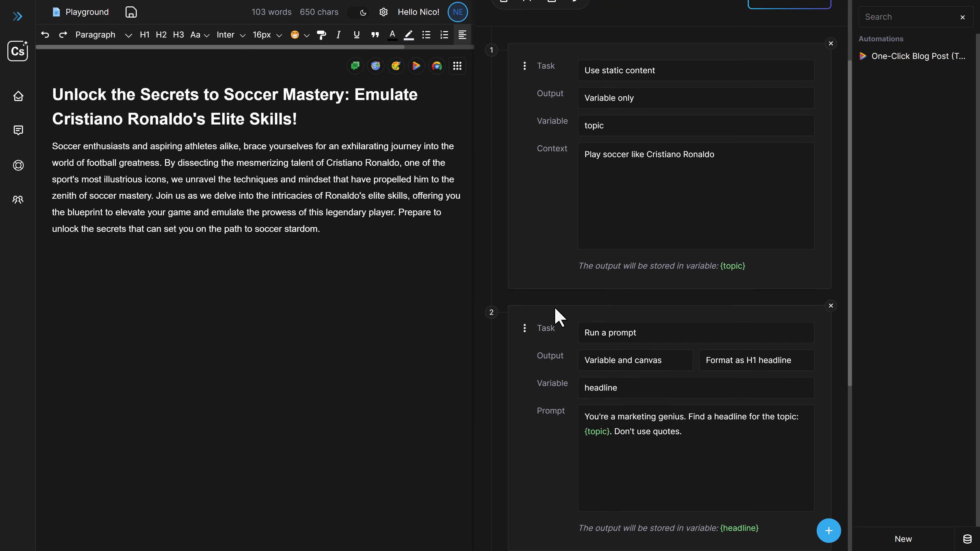
scroll(558, 317, down, 6)
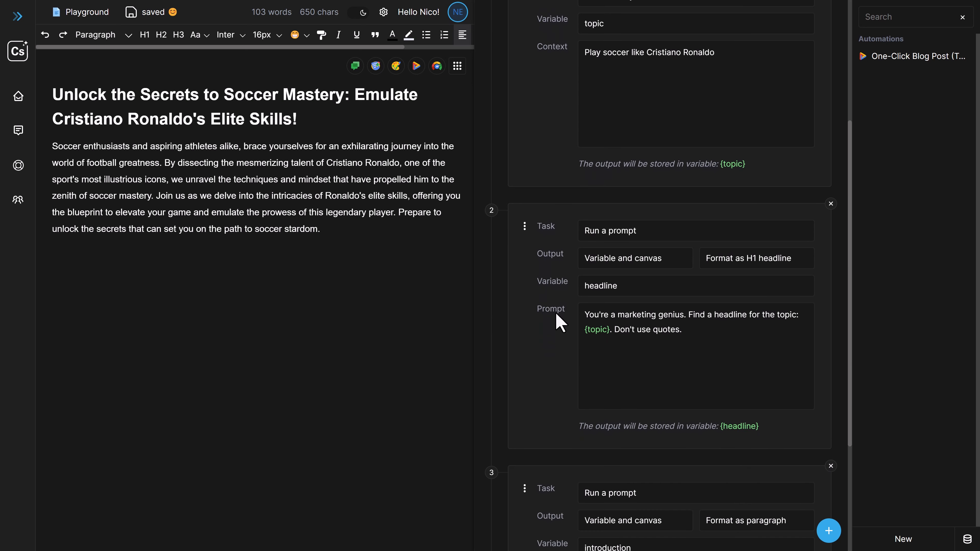
scroll(554, 313, down, 2)
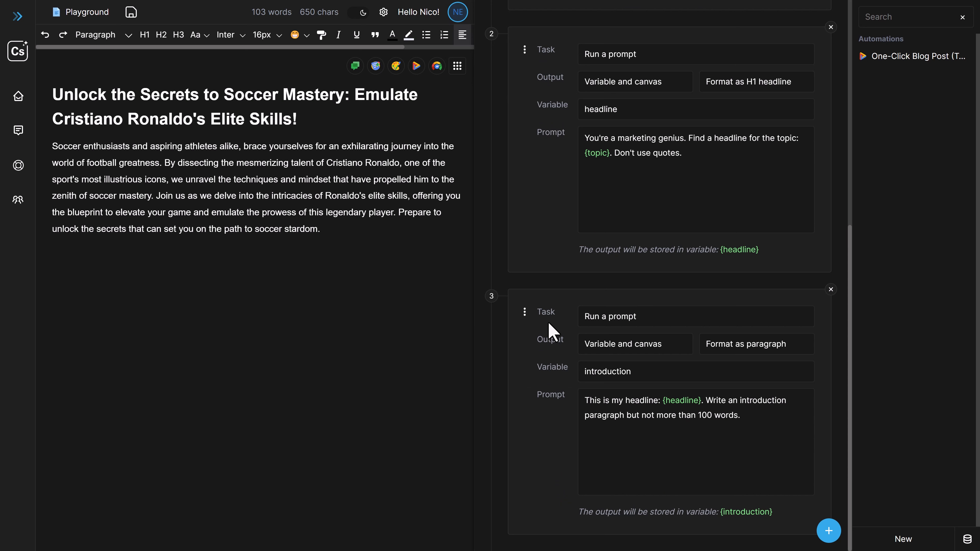
scroll(550, 334, up, 11)
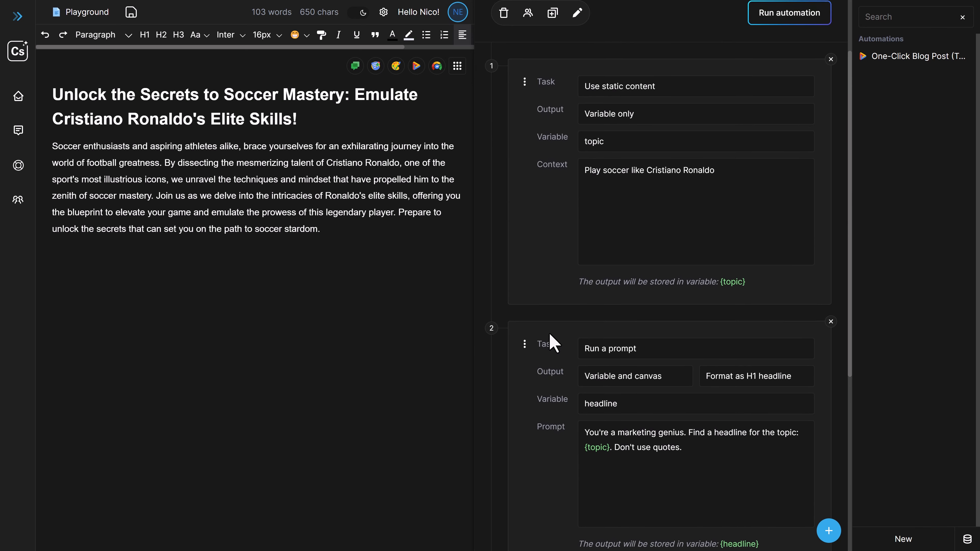
scroll(565, 251, down, 11)
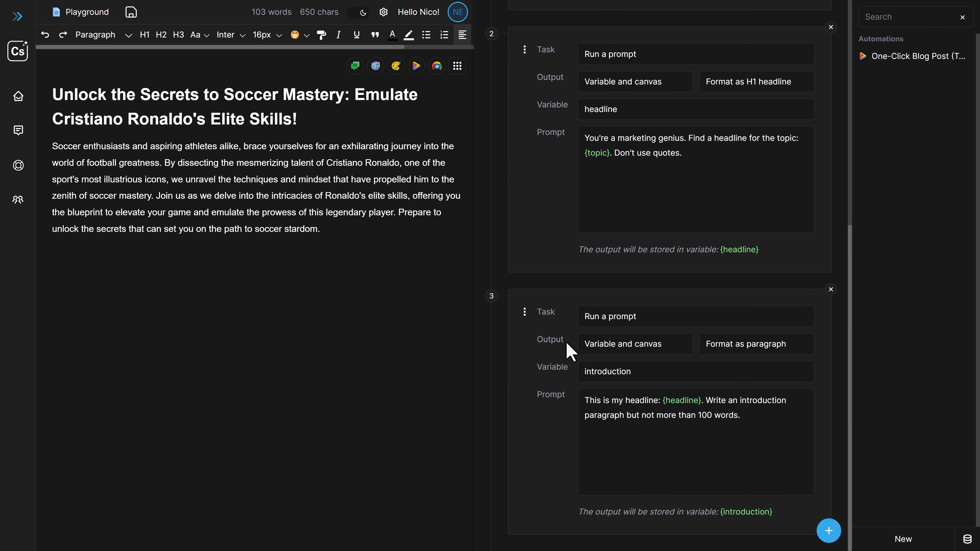
click(829, 533)
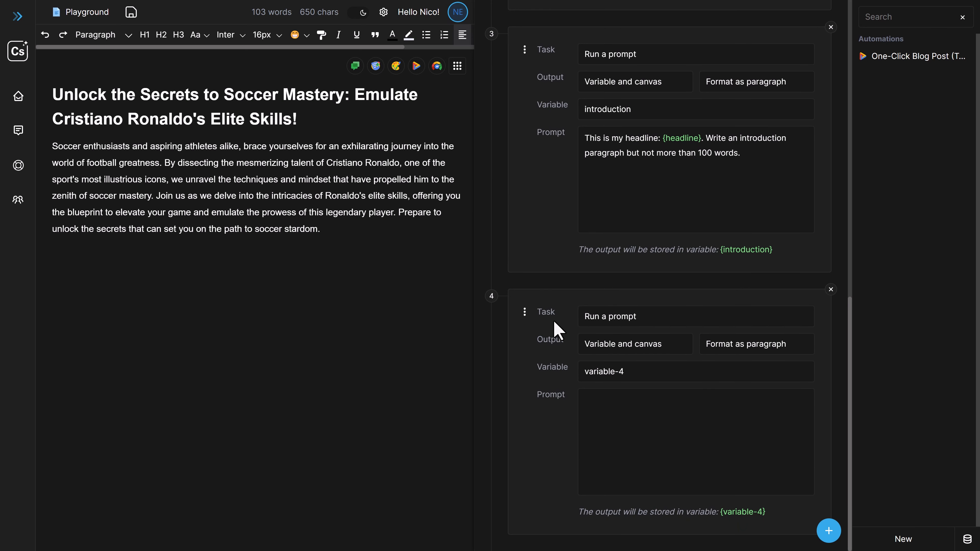
click(682, 320)
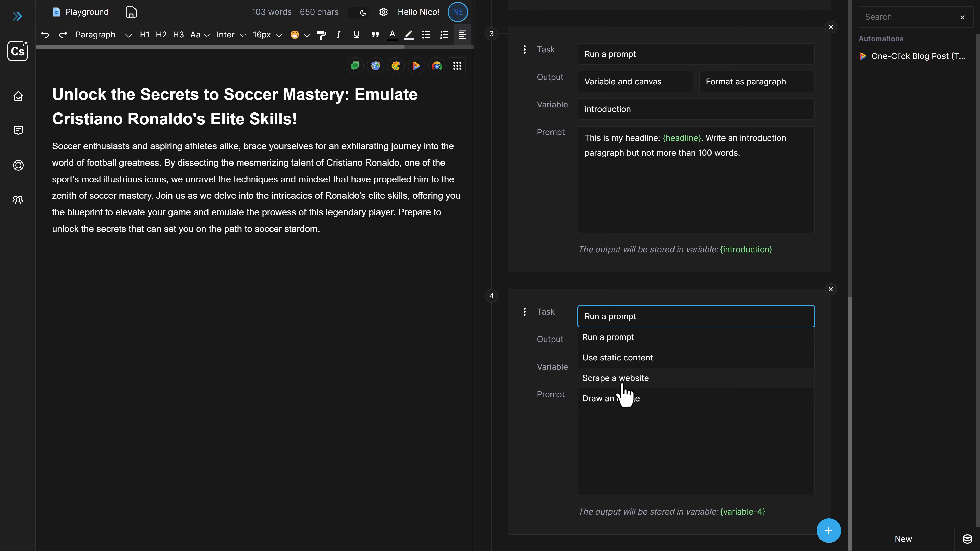
click(564, 379)
Create a new automation named "Summarize" and set its first task to Scrape a website
click(902, 537)
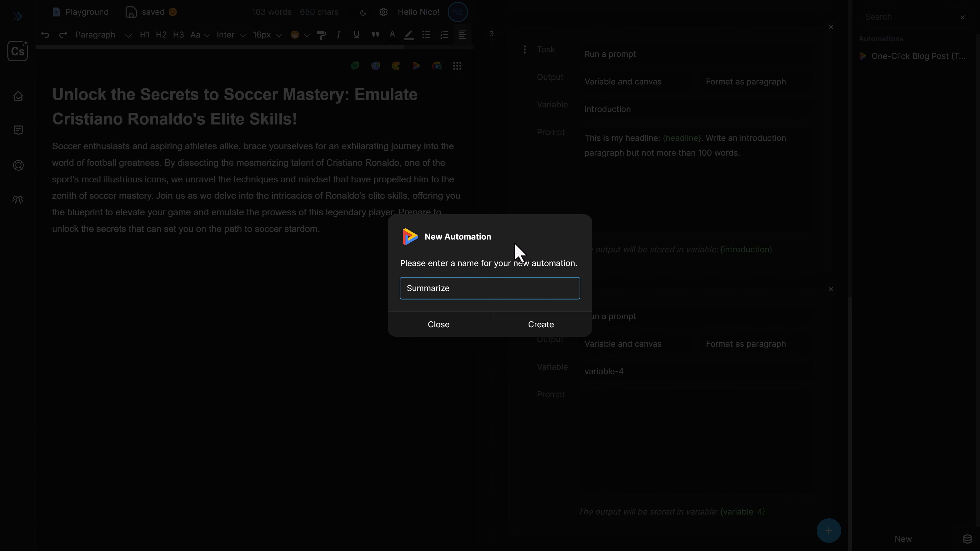
click(558, 333)
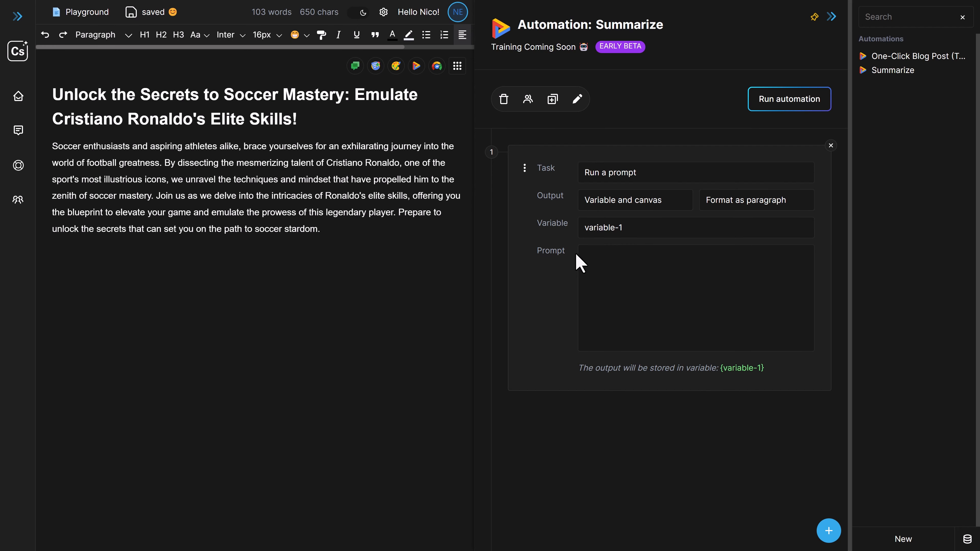
click(642, 177)
click(640, 235)
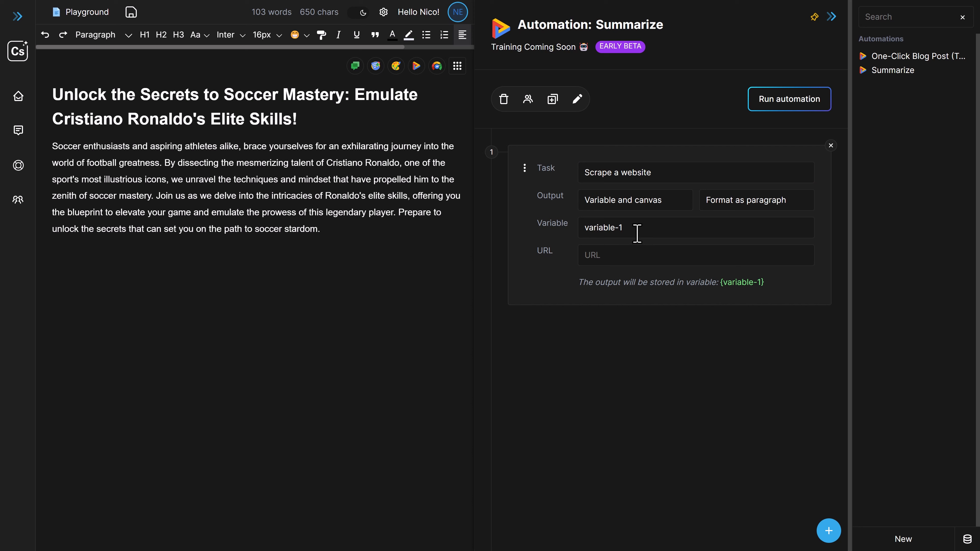
click(598, 256)
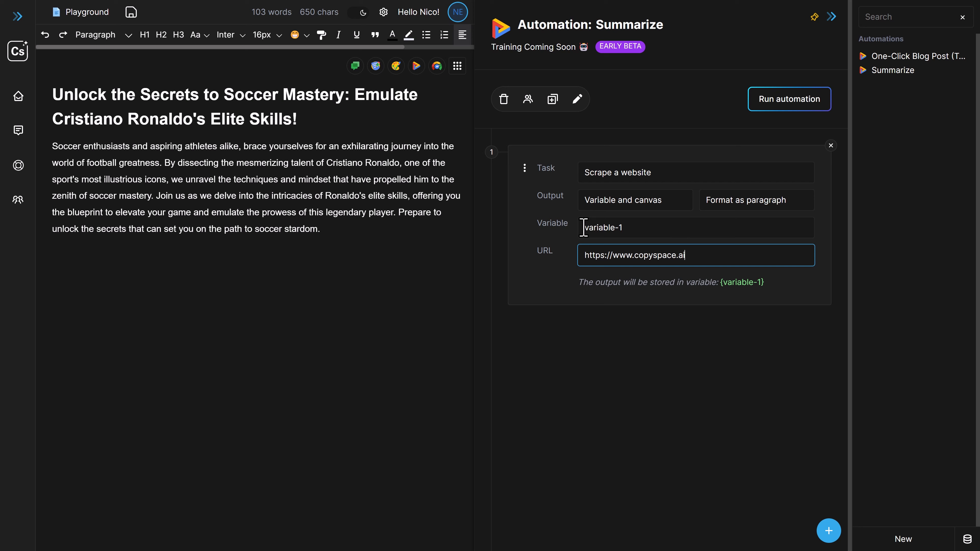
drag(584, 228, 627, 226)
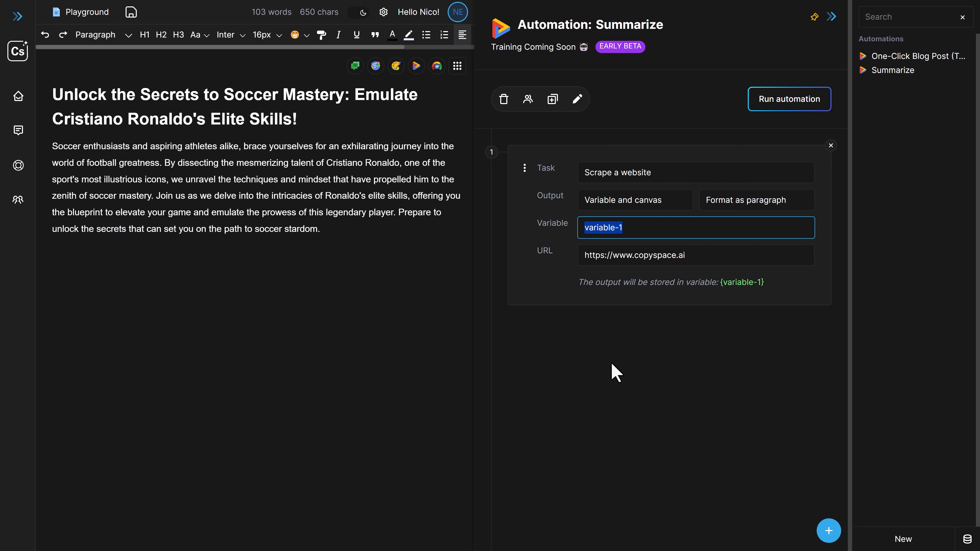
text(content)
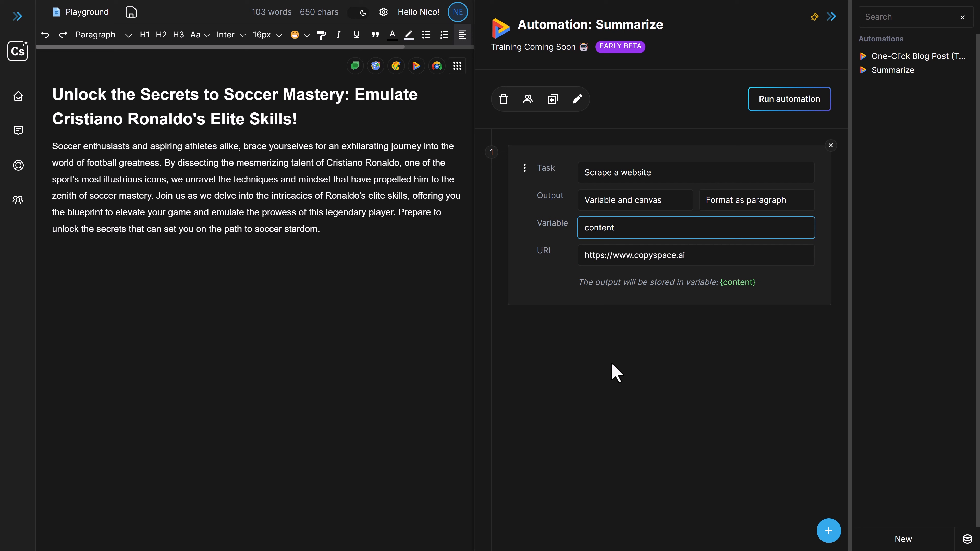
key(Home)
text(website-)
key(Left)
key(alt+BackSpace)
text(copysapce)
key(BackSpace)
key(BackSpace)
key(BackSpace)
text(pce)
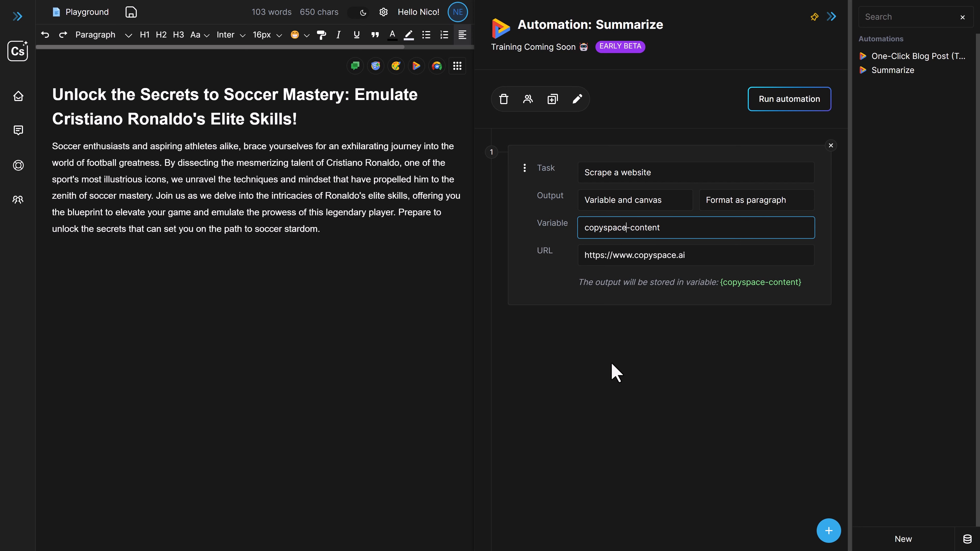
Add a second task that runs the prompt "Summarize this content for me: {copyspace-content}"
click(824, 532)
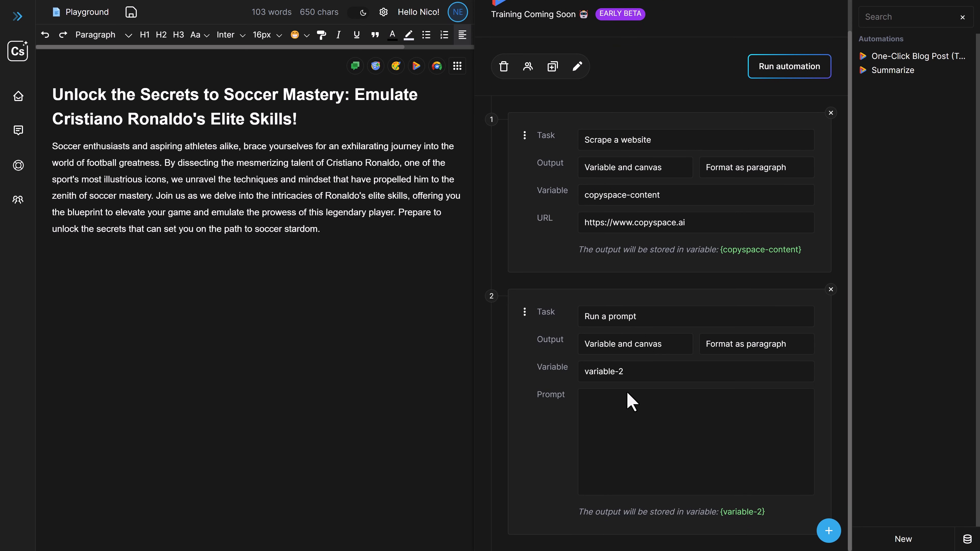
click(667, 410)
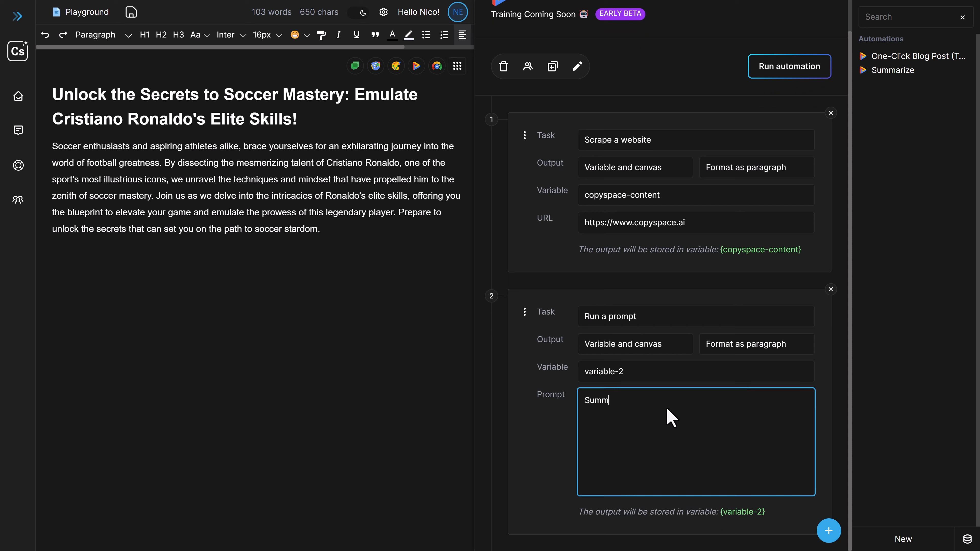
text(Summarize this content for me:)
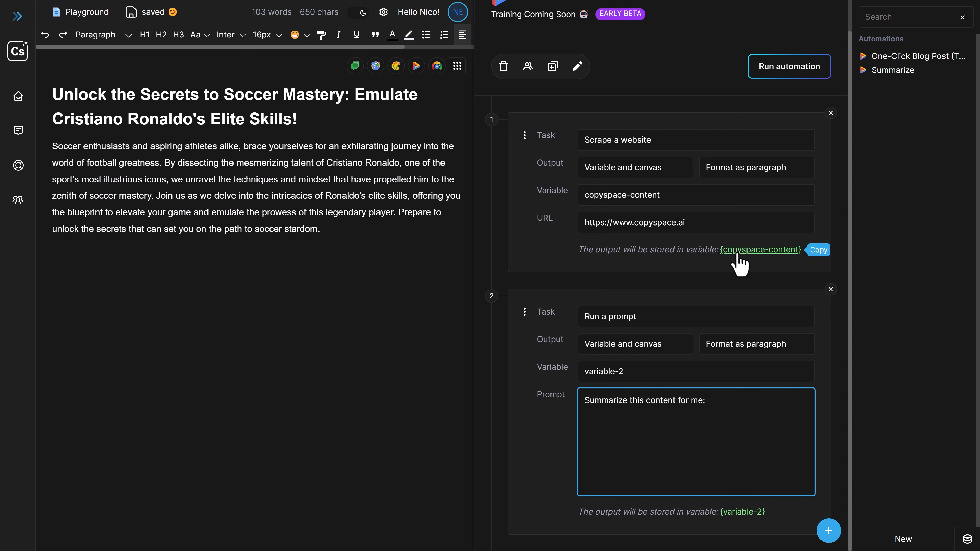
click(736, 251)
click(733, 410)
key(ctrl+v)
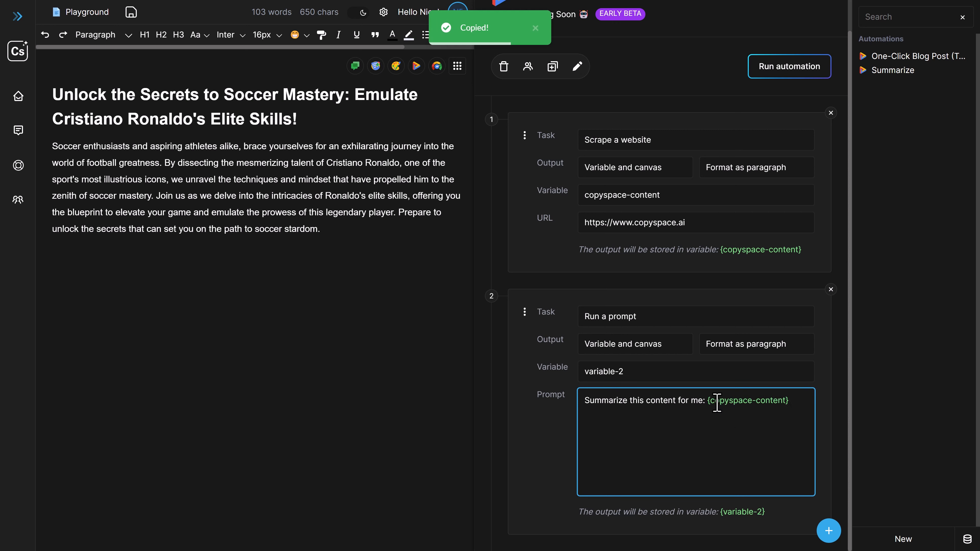
Empty the canvas and set the website scraping task's output to Variable only
drag(321, 230, 58, 95)
key(BackSpace)
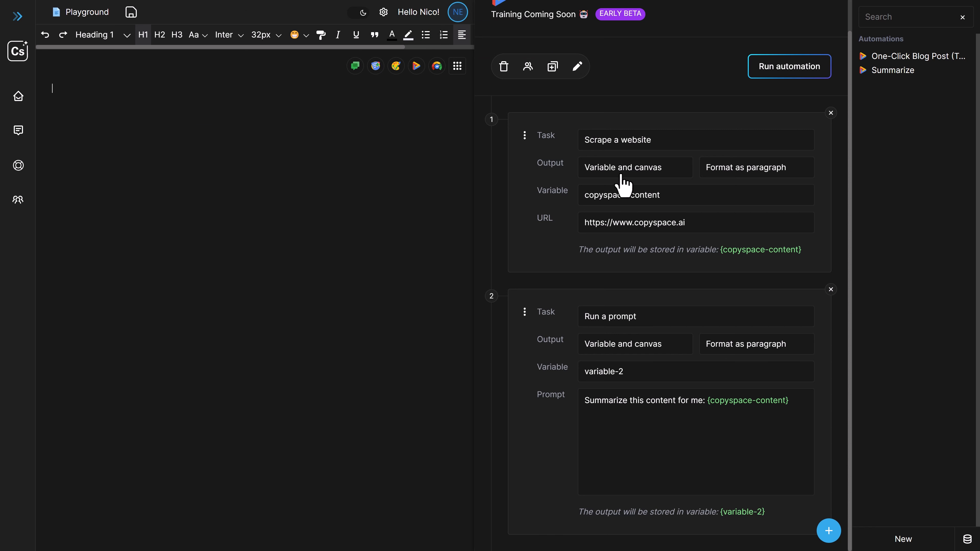
click(652, 170)
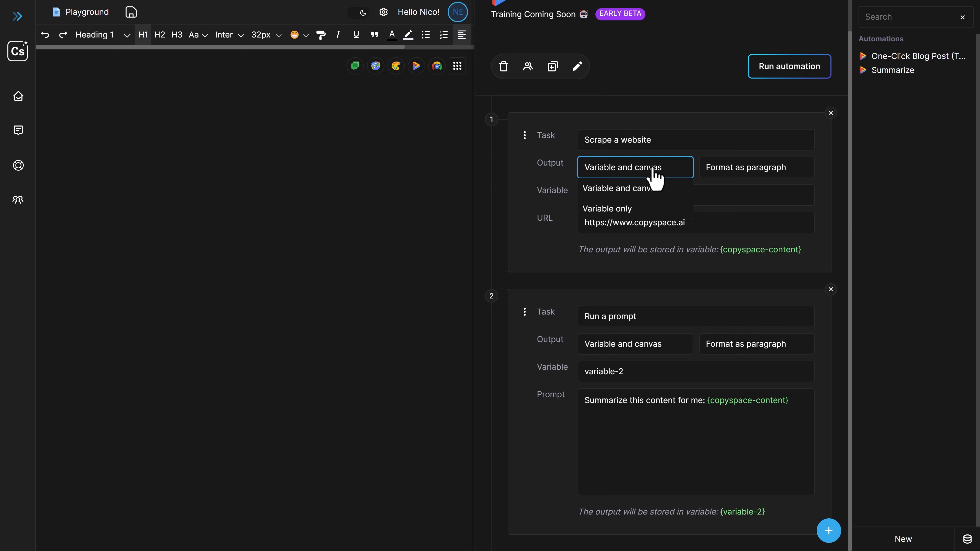
click(619, 209)
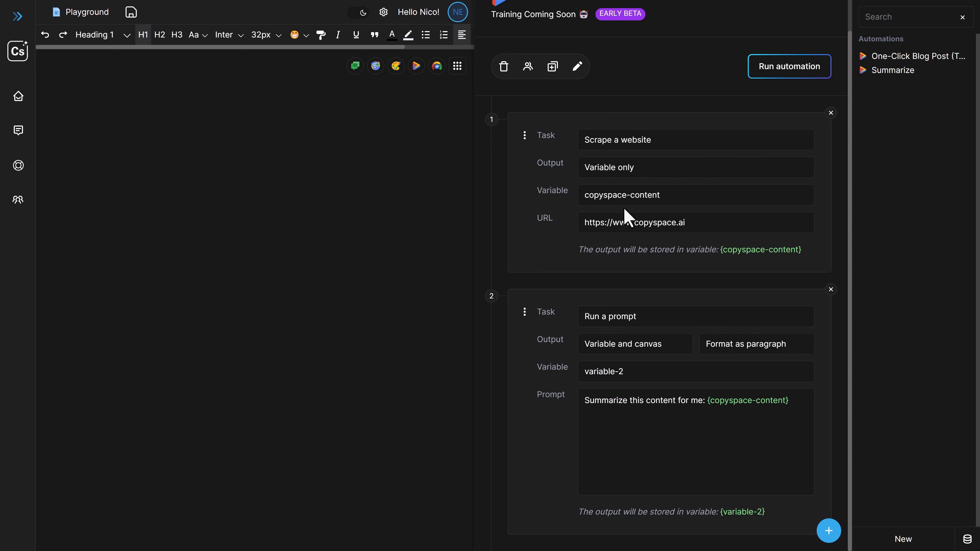
click(255, 139)
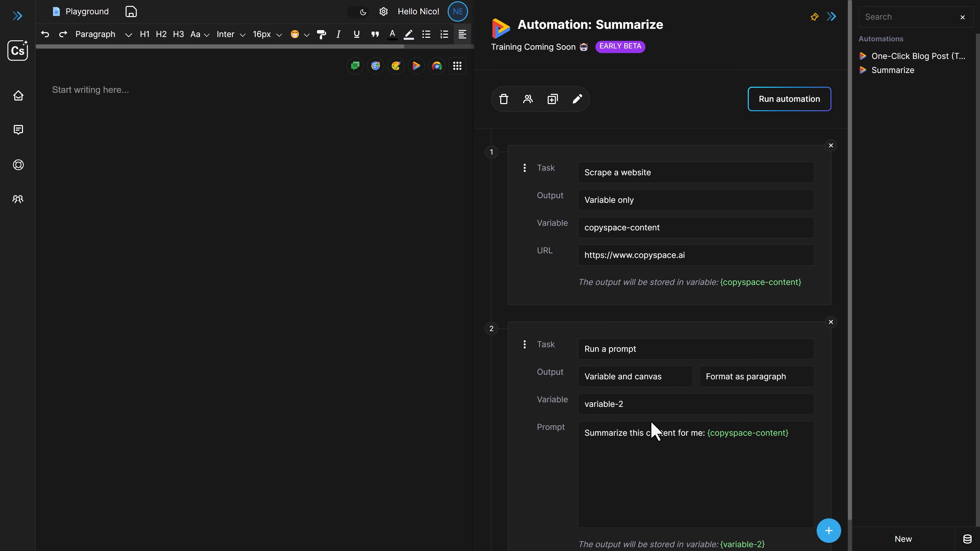
Run the Summarize automation to write a summary of the scraped website onto the canvas
scroll(652, 432, down, 1)
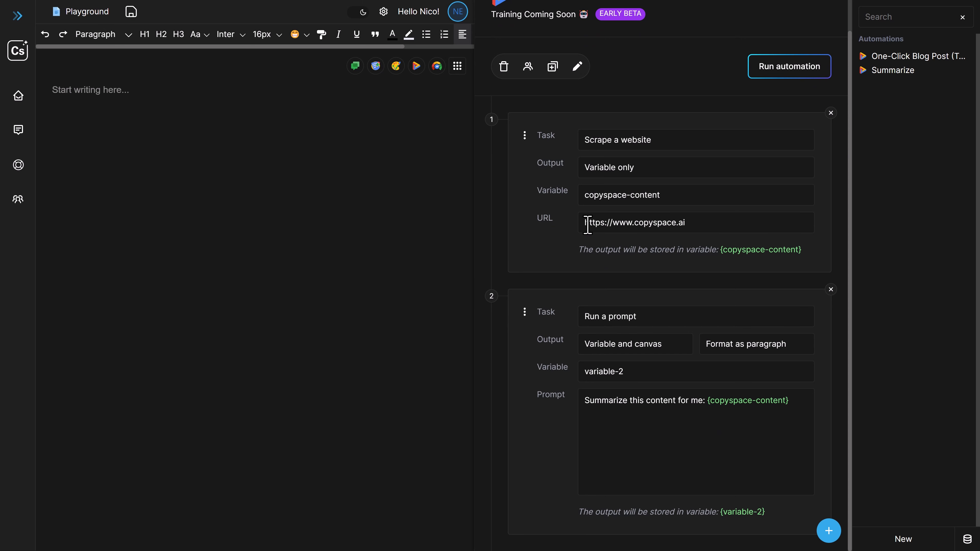
scroll(667, 306, up, 1)
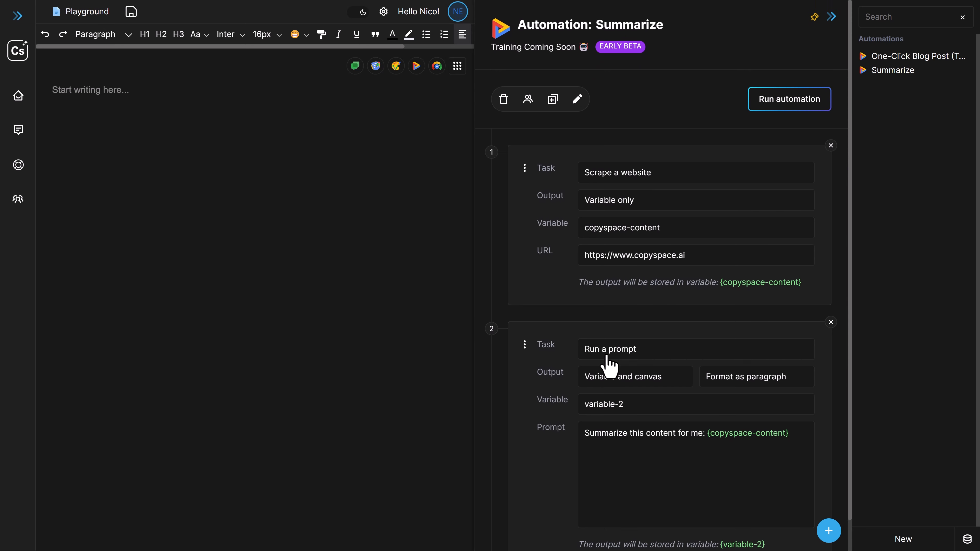
click(812, 105)
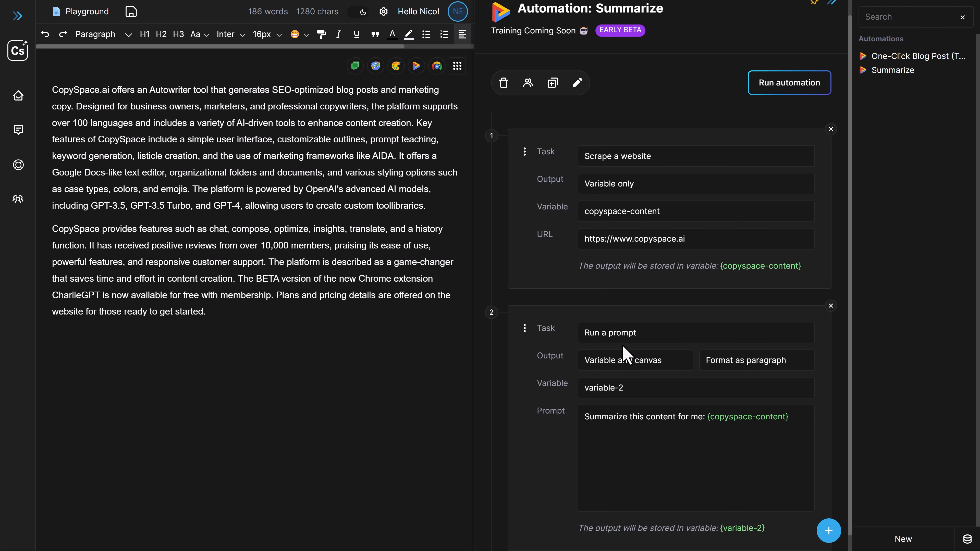
Reopen the One-Click Blog Post (Tutorial) automation and delete the generated summary from the canvas
scroll(635, 348, up, 1)
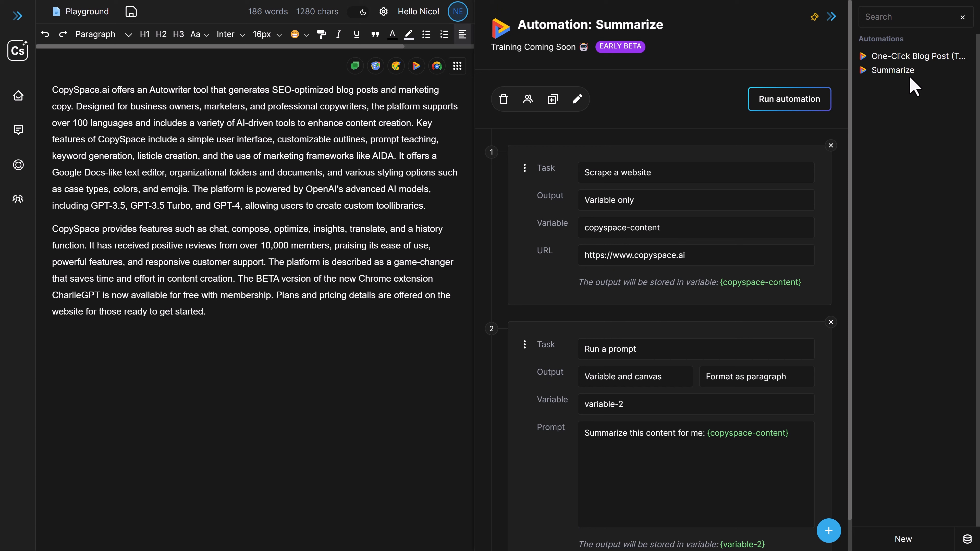
click(923, 57)
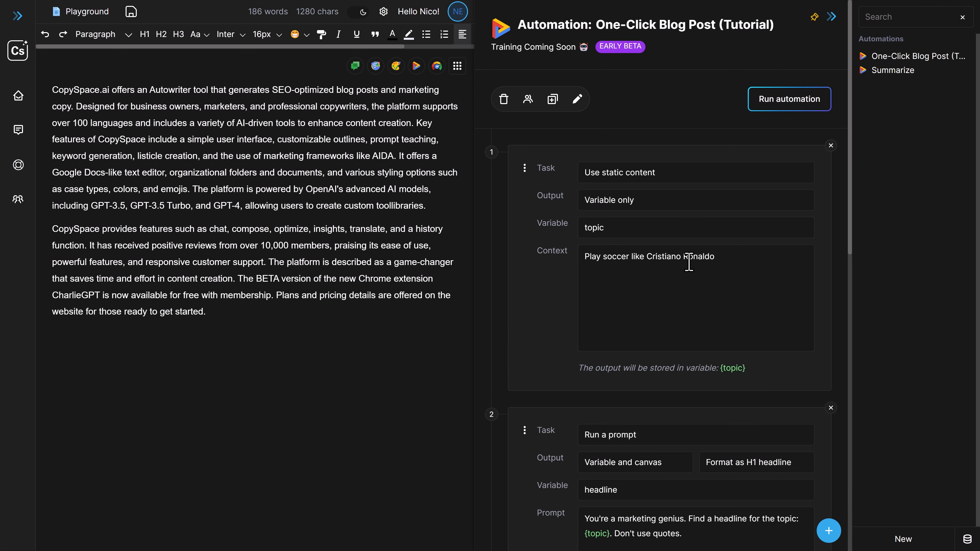
scroll(666, 315, down, 4)
drag(285, 341, 62, 87)
key(BackSpace)
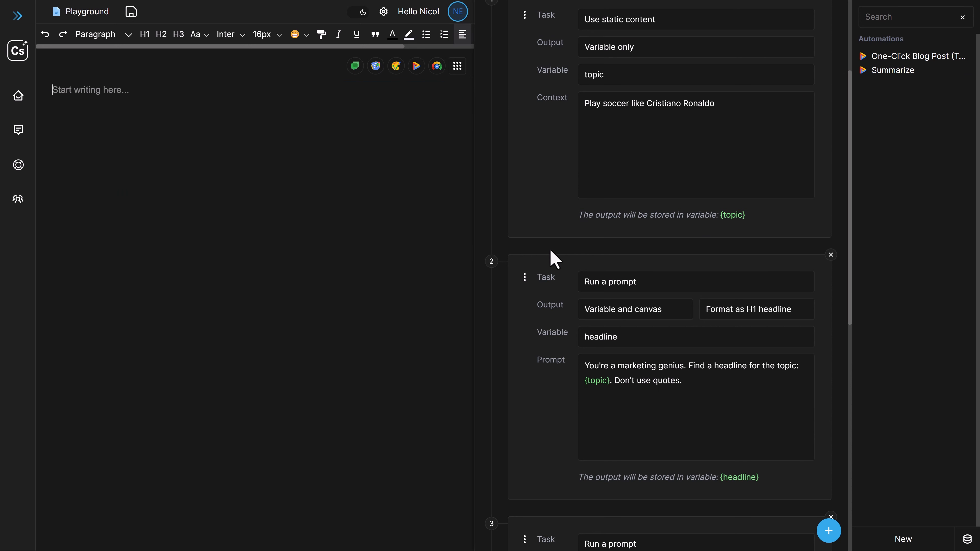
Set the fourth task's prompt to "Looks at my introduction over here: {introduction}. Please write the first meaningful H2 headline."
scroll(601, 262, up, 4)
scroll(689, 346, down, 12)
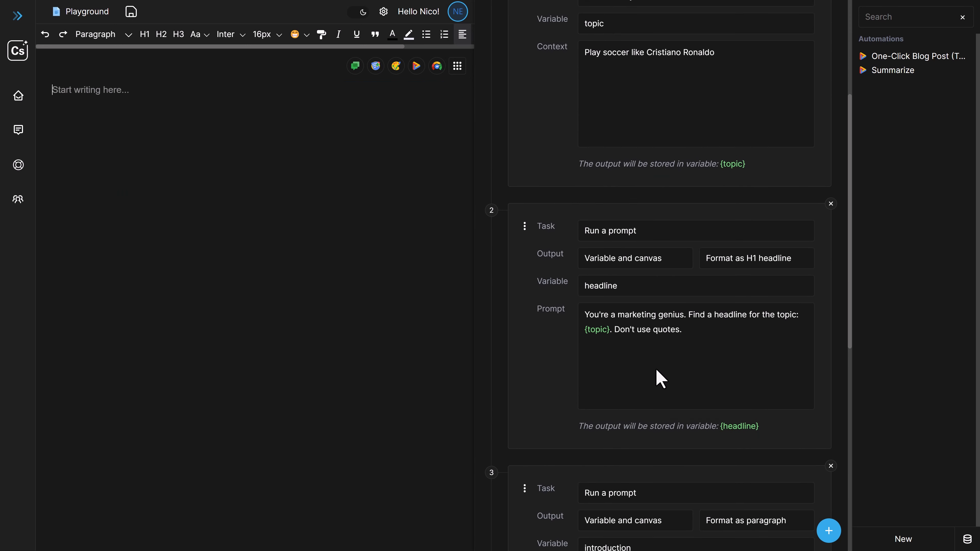
scroll(650, 380, down, 4)
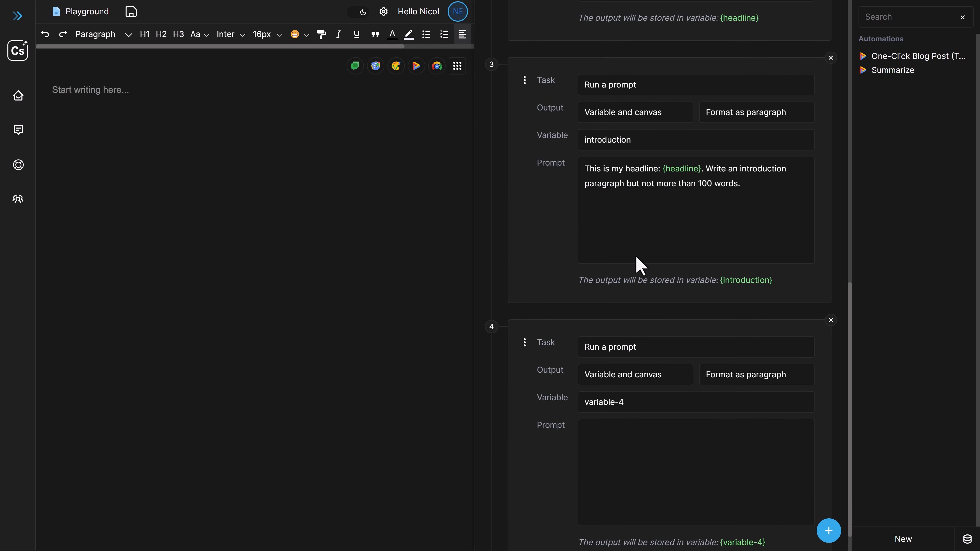
scroll(625, 244, up, 3)
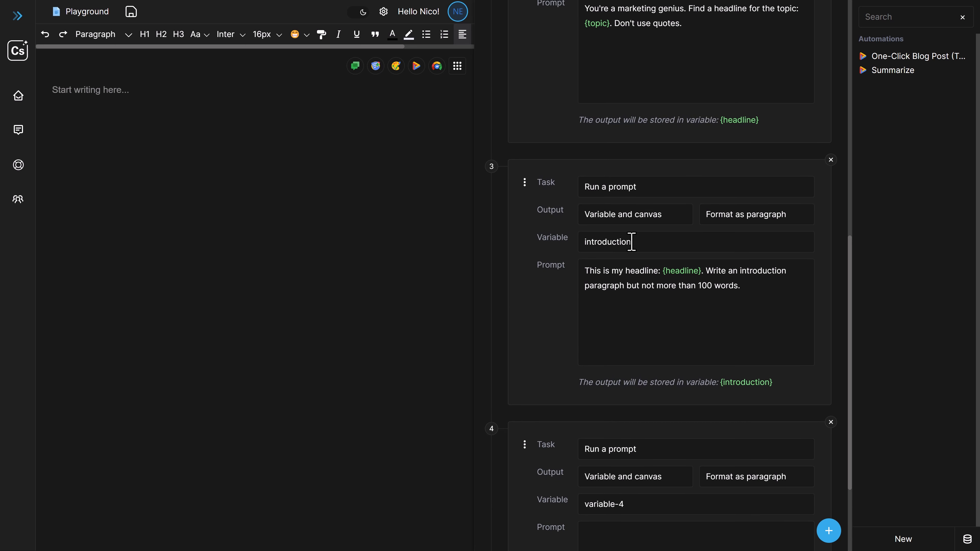
scroll(711, 340, down, 3)
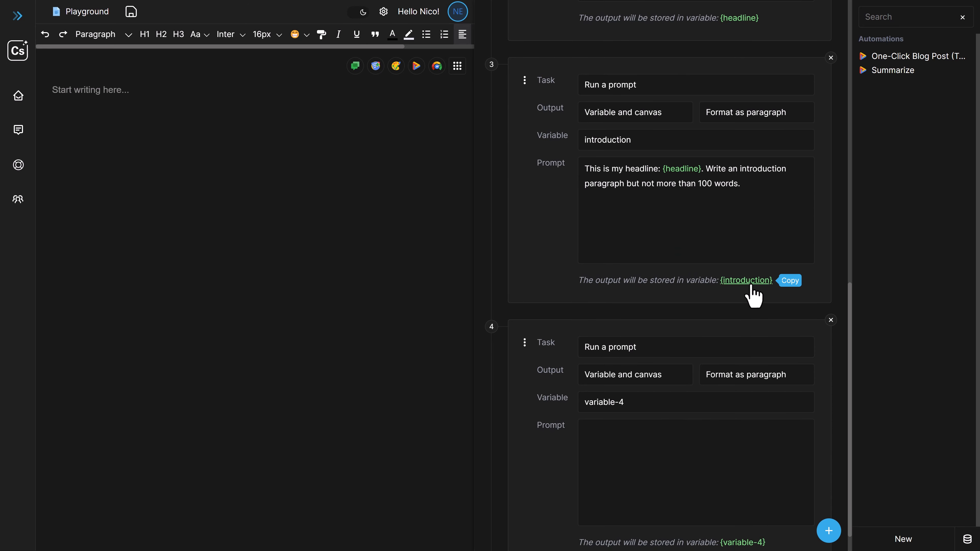
click(661, 456)
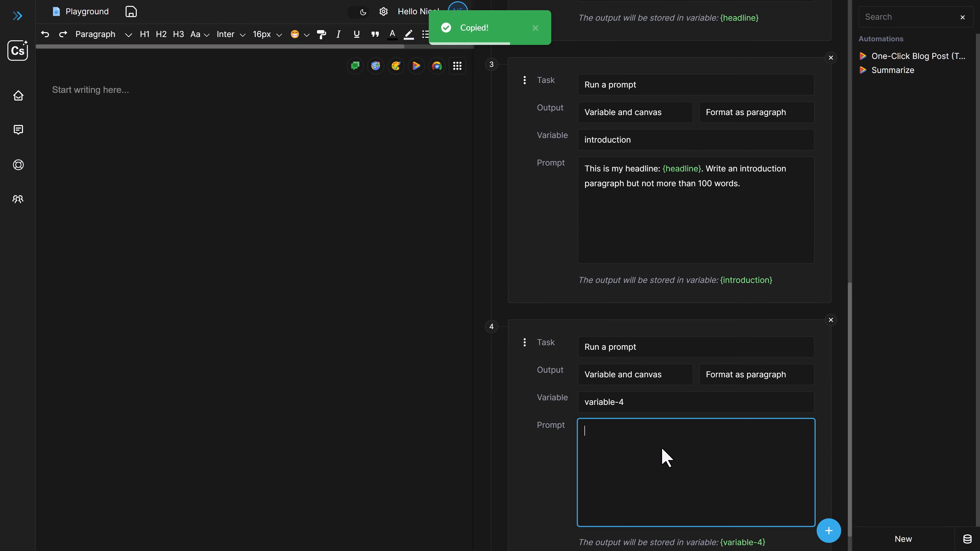
text(Looks at my in)
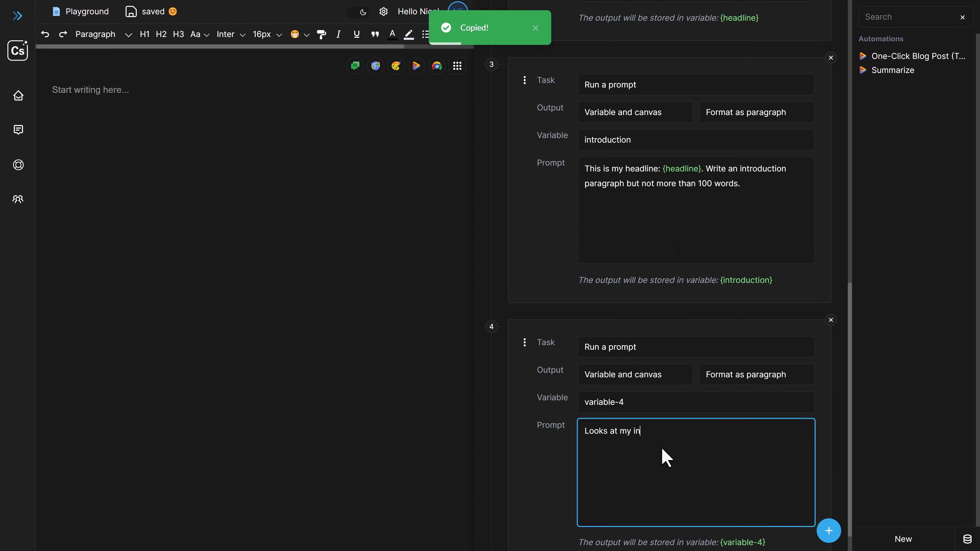
text(troduction over here:)
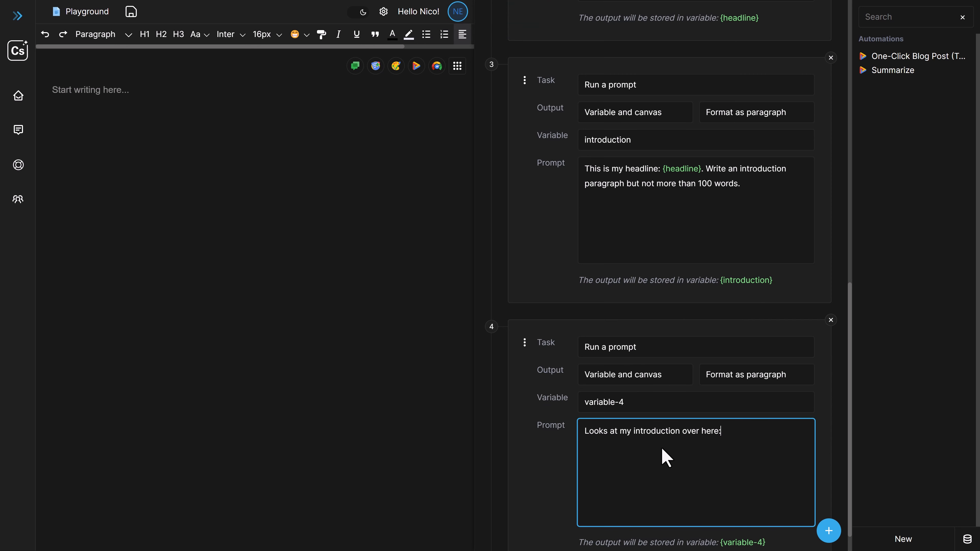
key(ctrl+v)
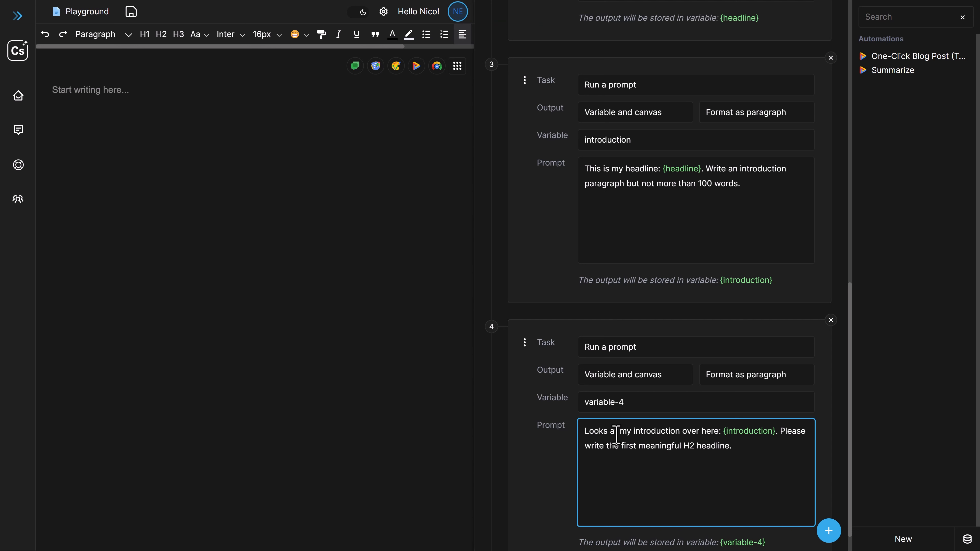
Insert "This is my overall topic I am writing about: {topic}." above the introduction sentence in the fourth task's prompt
scroll(629, 404, up, 1)
scroll(633, 409, up, 10)
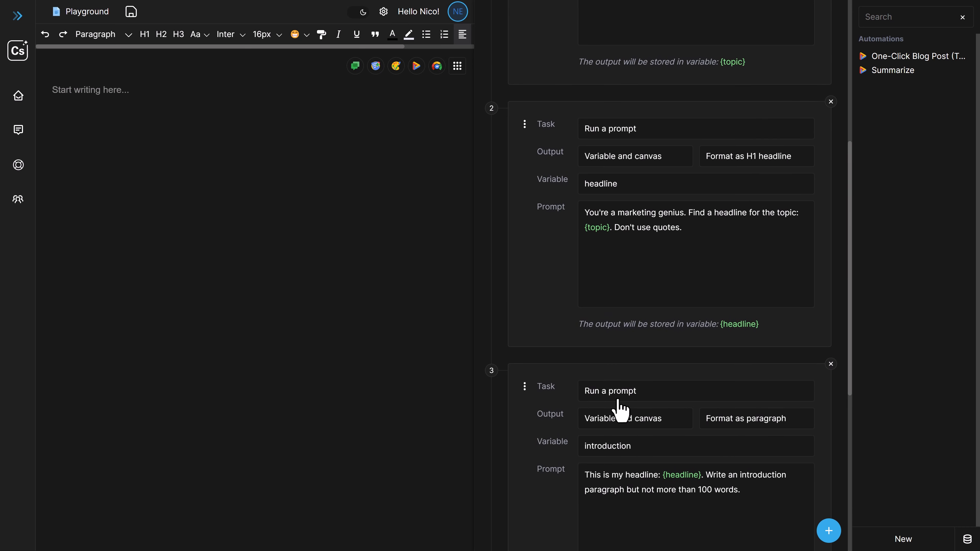
click(733, 369)
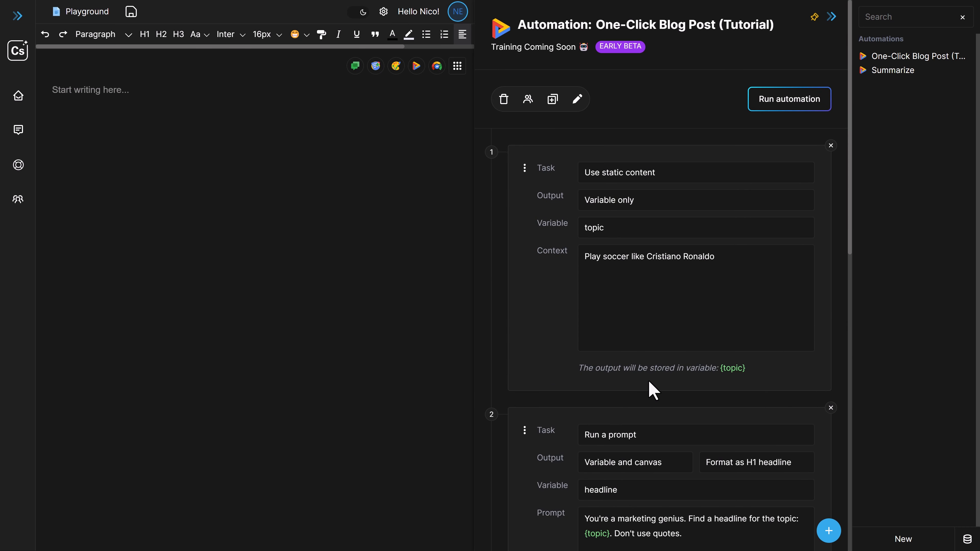
scroll(648, 389, down, 3)
scroll(656, 421, down, 10)
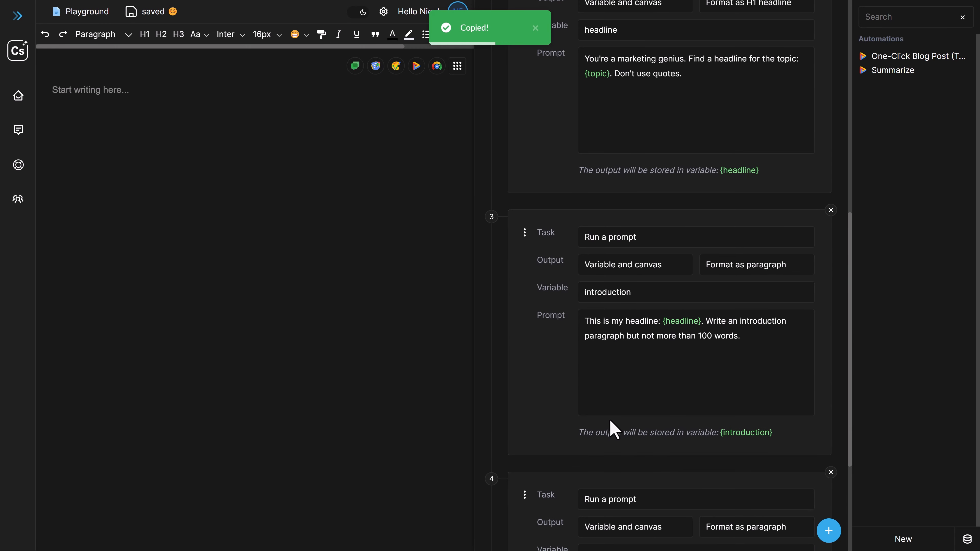
key(Return)
key(Return)
click(600, 401)
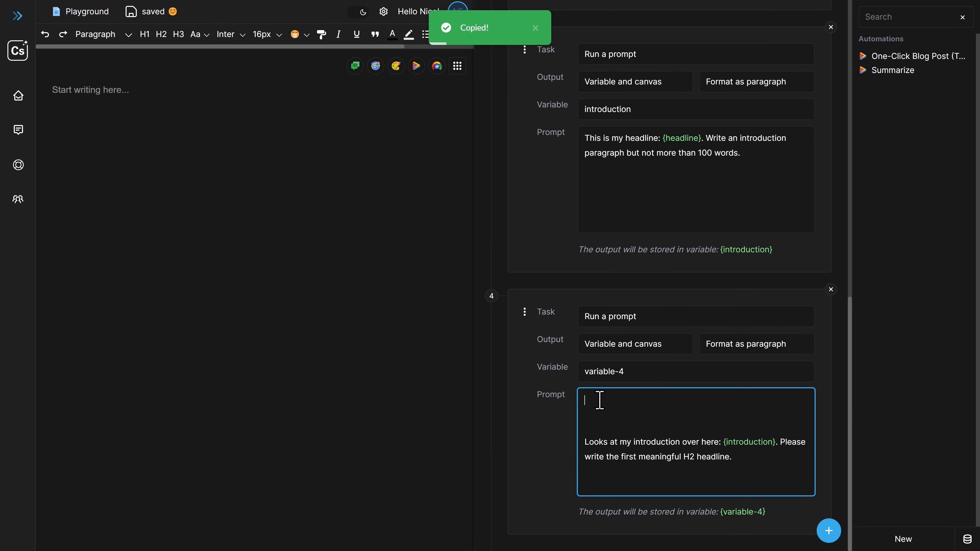
text(This is my overall topic I am writing about: {topic}.)
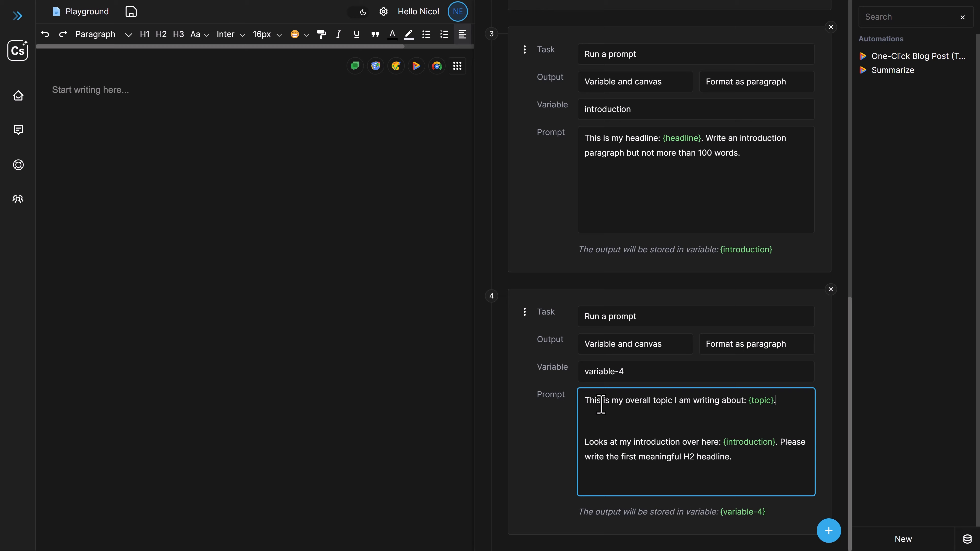
Add the line "And this is my H1 headline: {headline}." to the fourth task's prompt and correct "Looks" to "Look"
scroll(695, 367, up, 10)
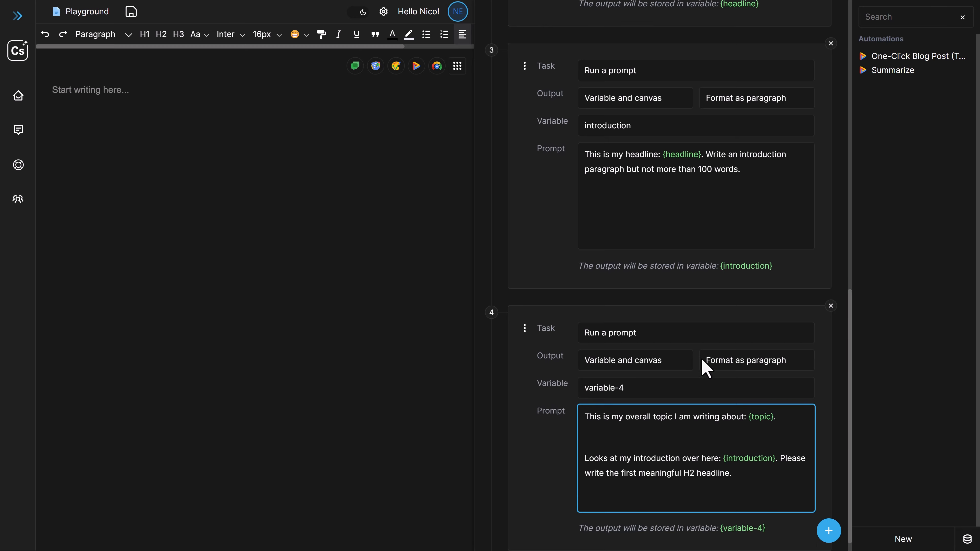
click(737, 345)
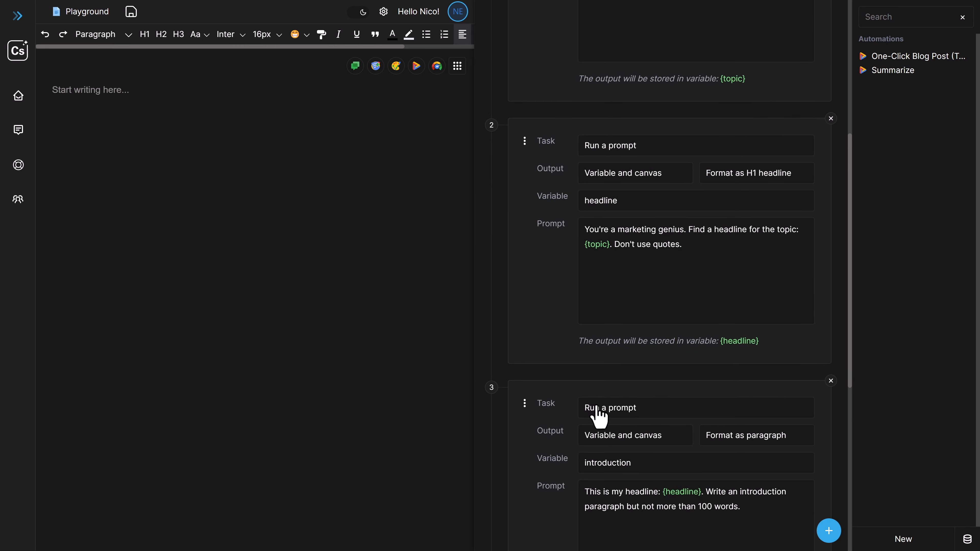
scroll(618, 405, down, 8)
click(618, 414)
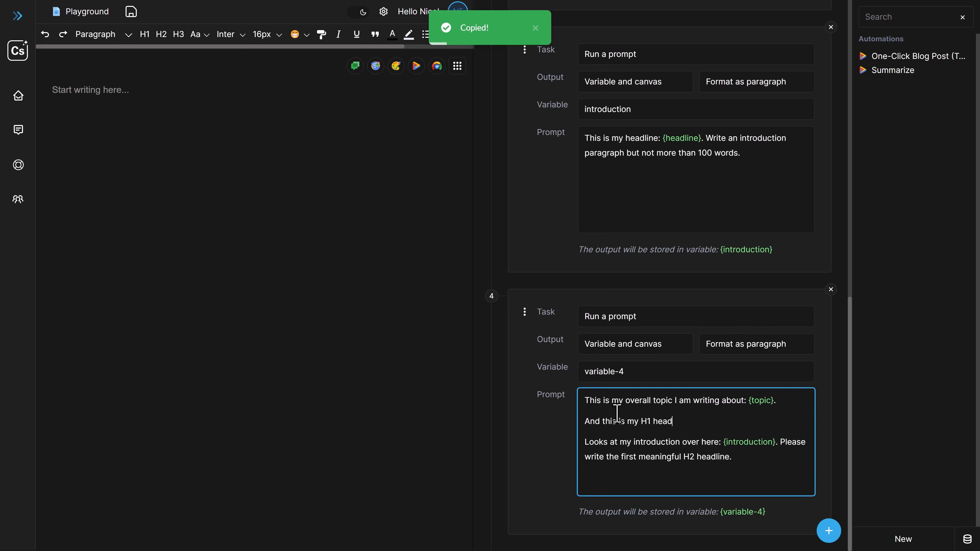
text(ine. {headline}.)
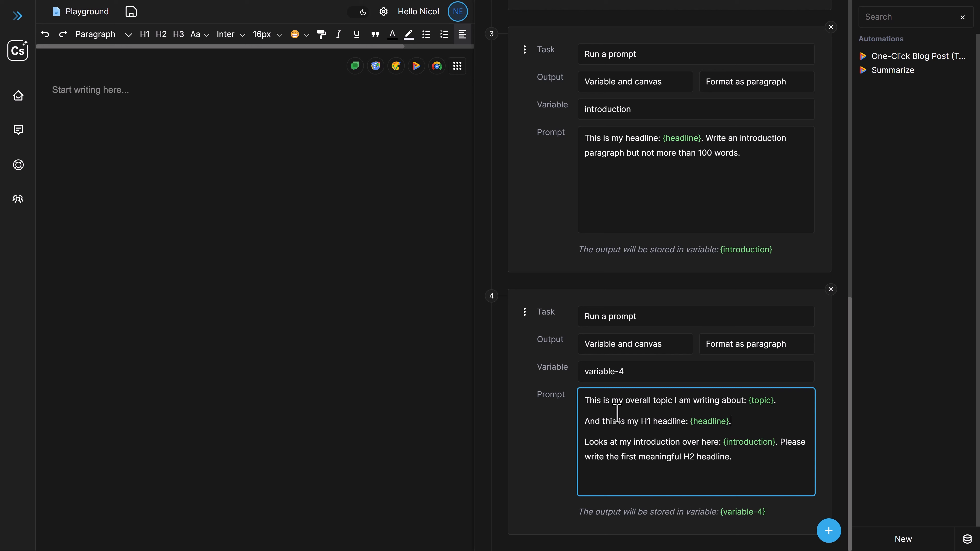
click(608, 443)
key(BackSpace)
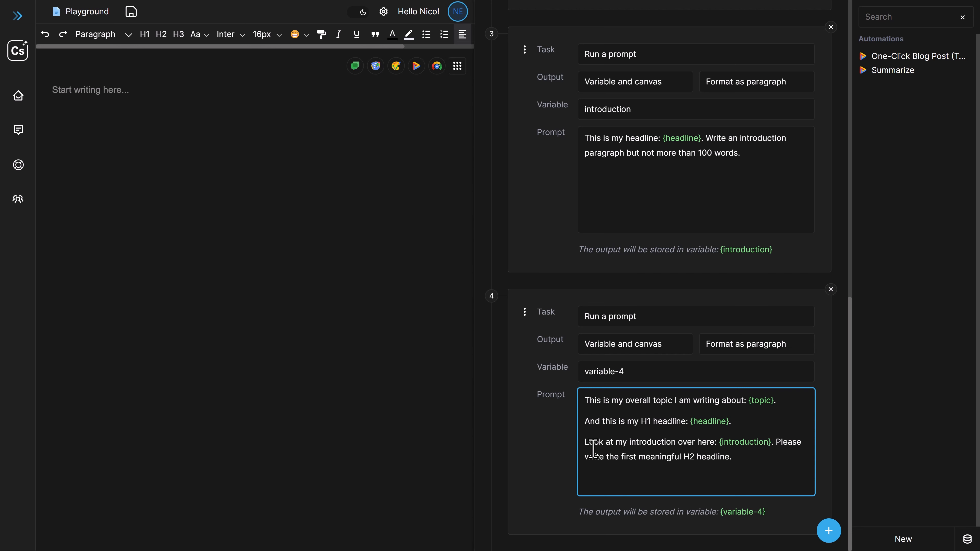
click(743, 458)
Name the fourth task's variable headline-h2-first and format its output as an H2 headline
triple_click(607, 380)
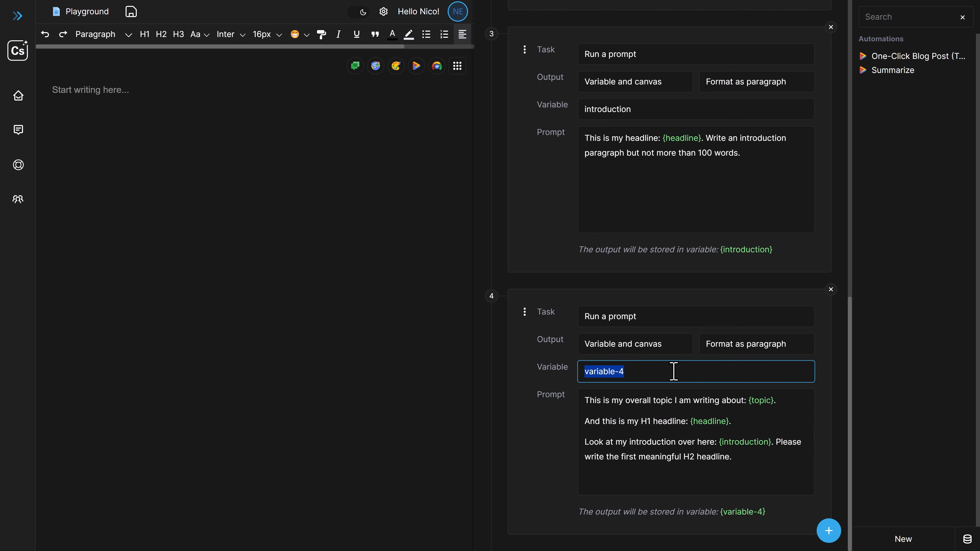
text(headline-h2-first)
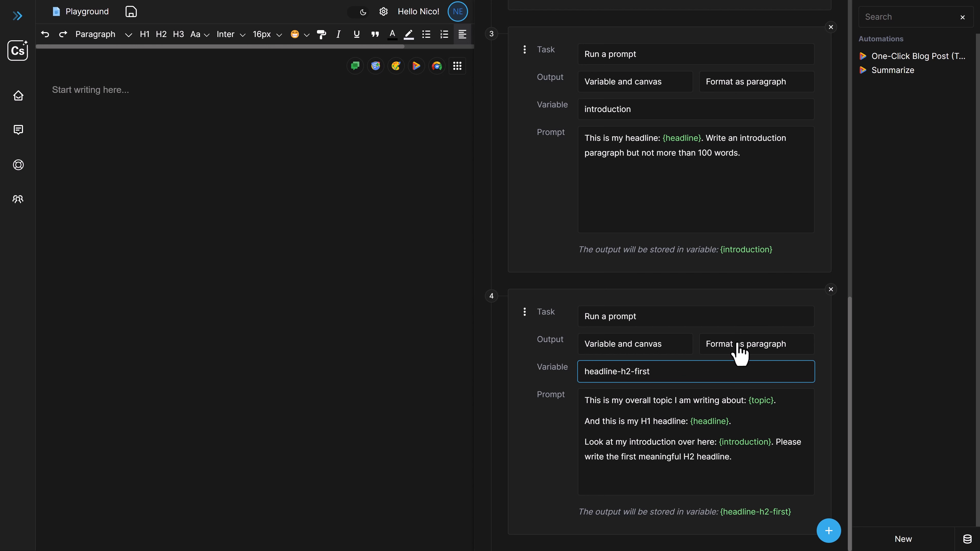
click(742, 352)
click(756, 403)
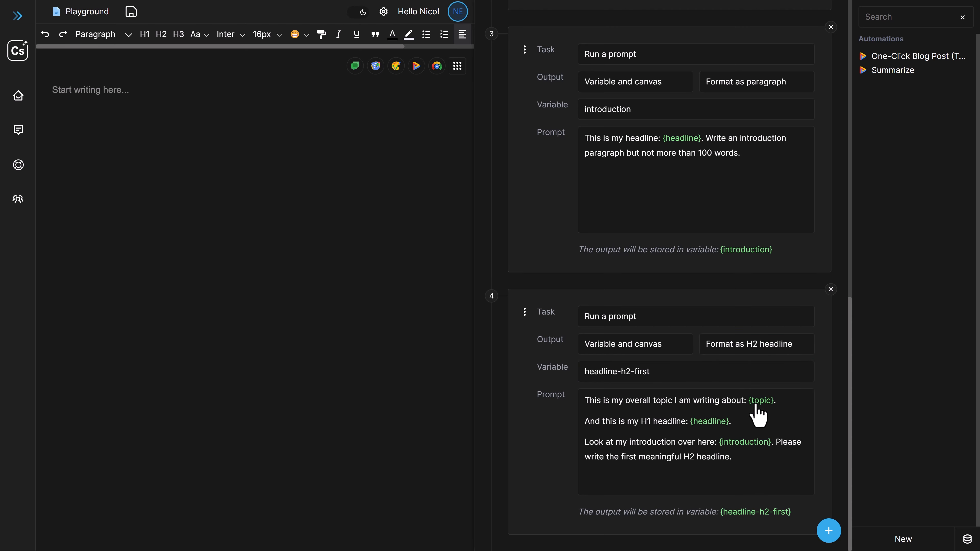
Add a fifth task that runs the prompt "Please write the body copy for this headline: {headline-h2-first}"
scroll(548, 456, up, 15)
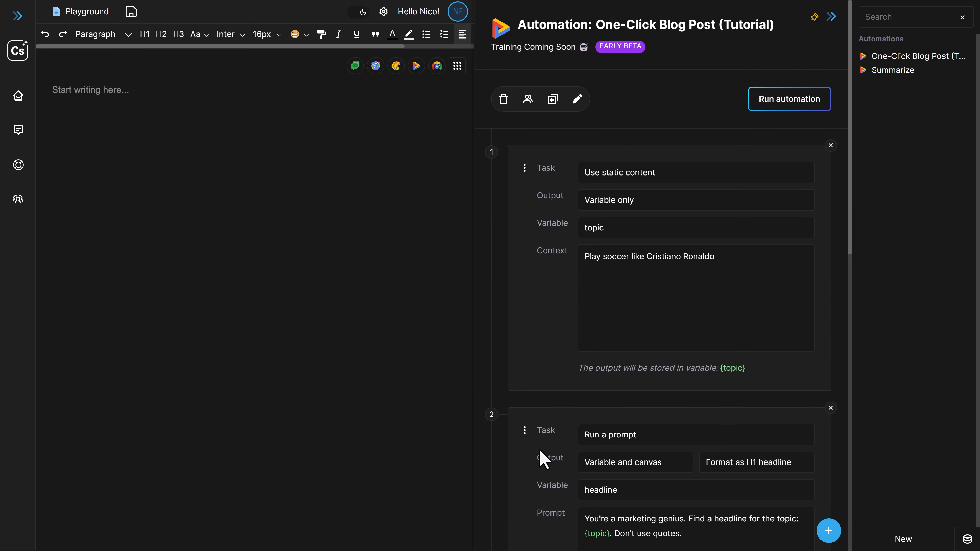
scroll(542, 410, down, 15)
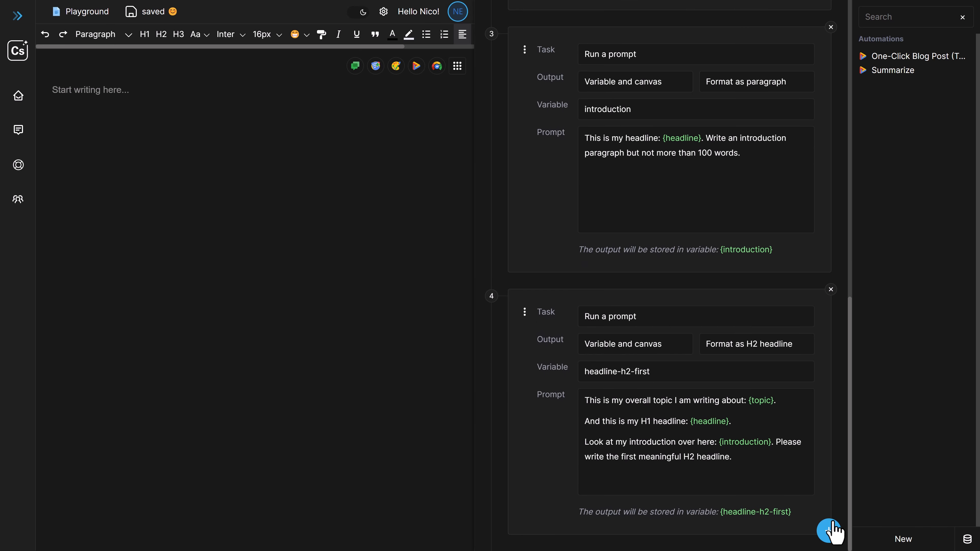
click(829, 531)
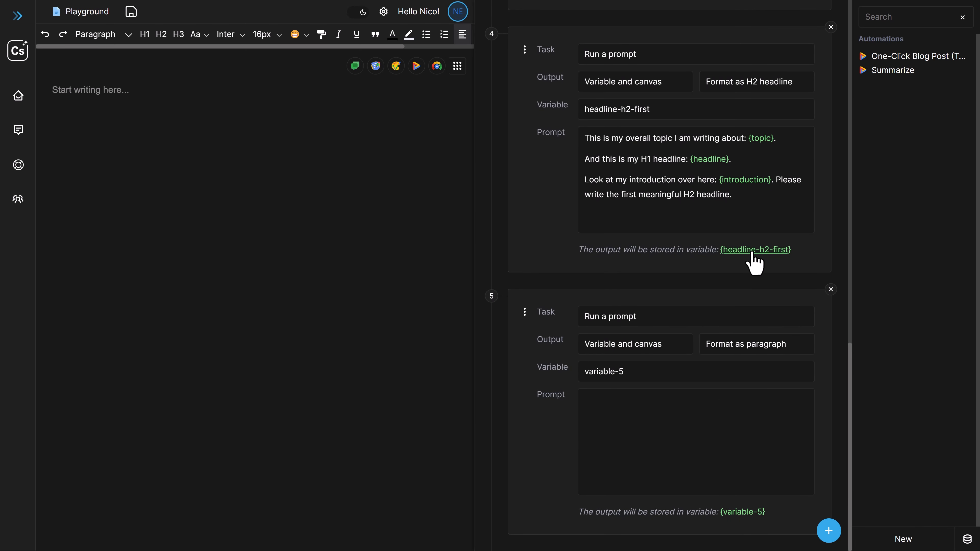
click(749, 250)
click(653, 419)
text(Please wri)
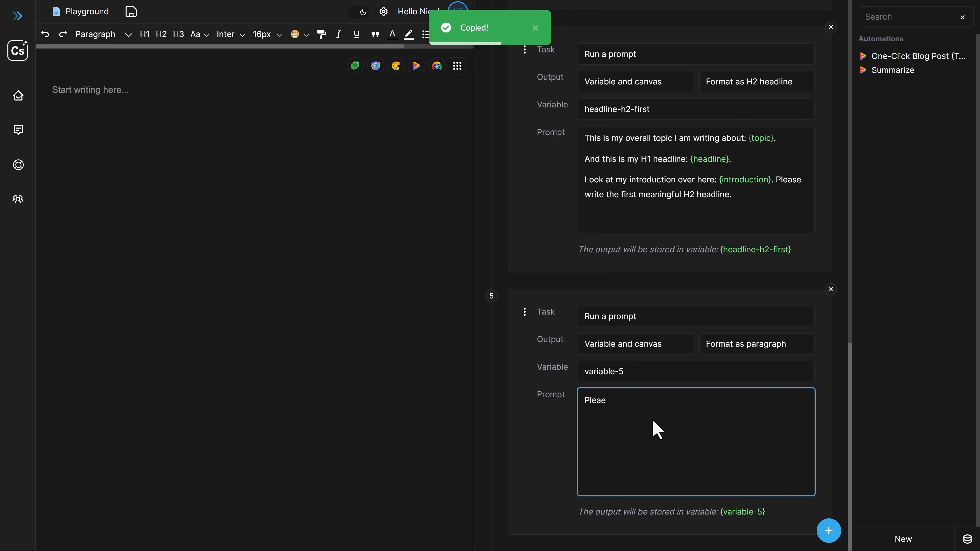
text(te the body )
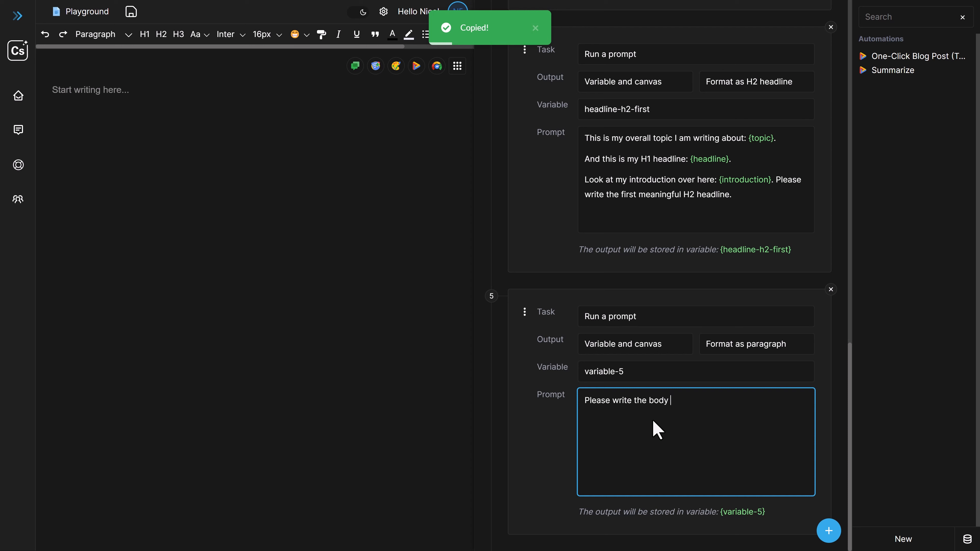
text(copy for this headline:)
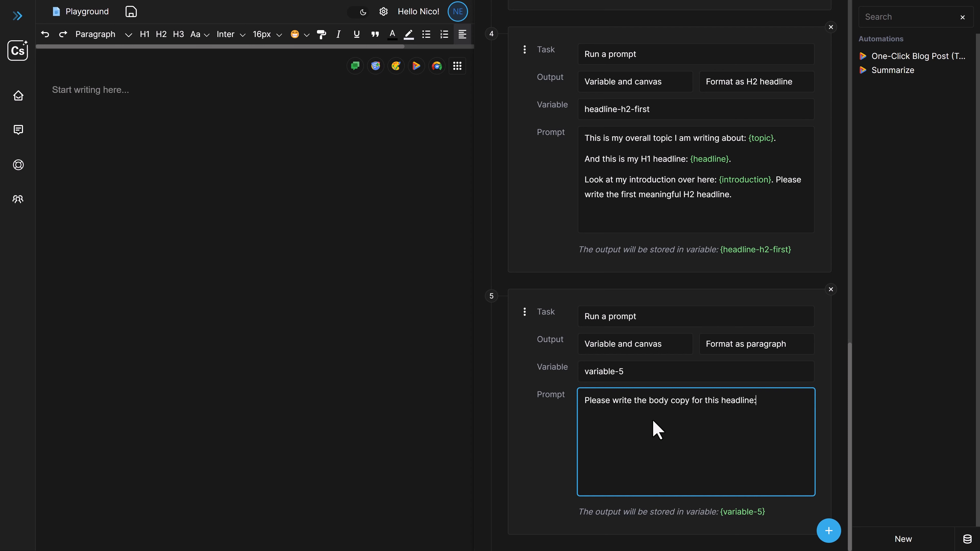
key(ctrl+v)
Name the fifth task's output variable headline-h2-body
drag(585, 371, 647, 372)
text(h)
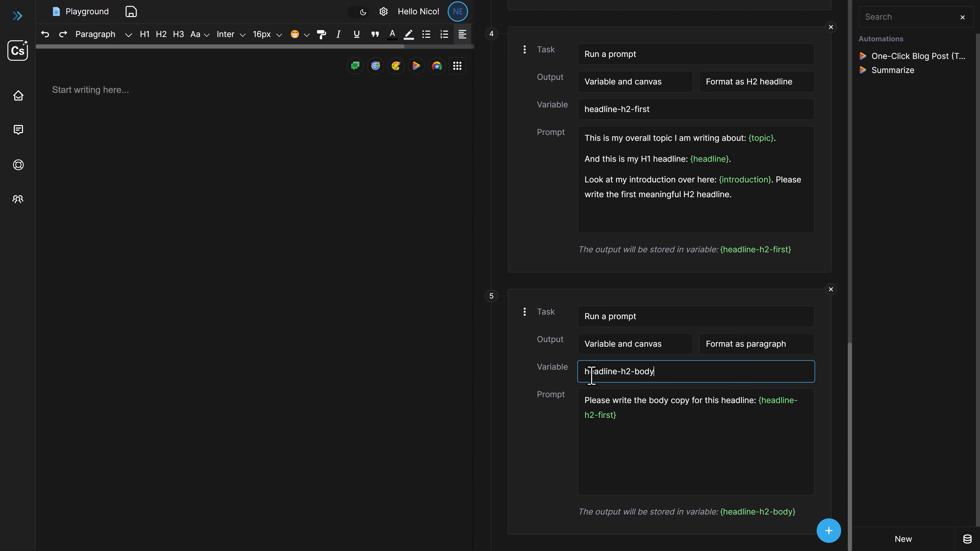
drag(603, 373, 600, 374)
text(ea)
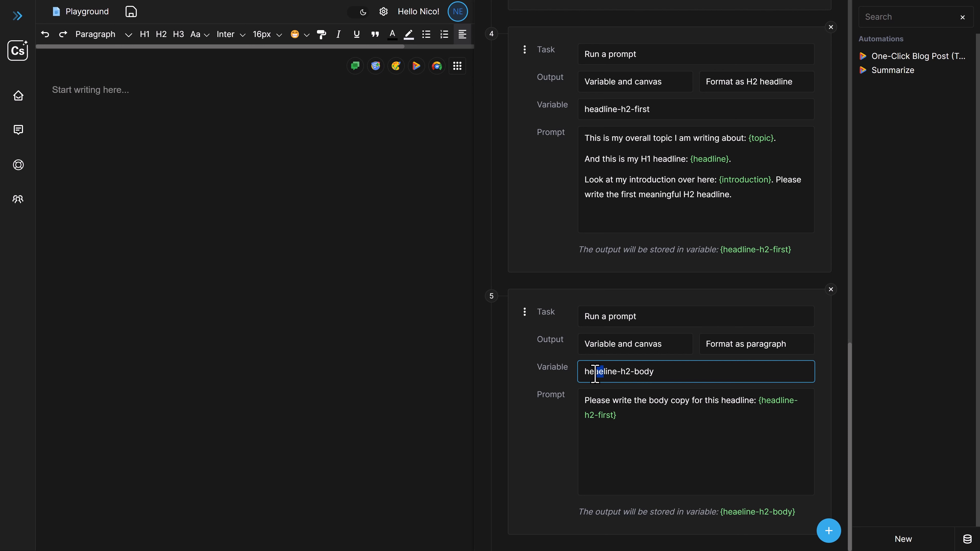
text(d)
click(667, 415)
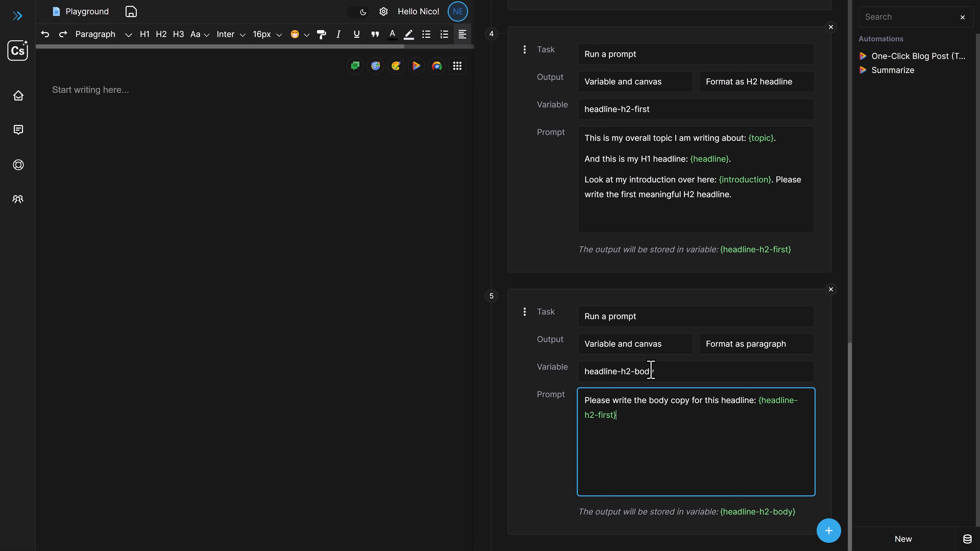
scroll(680, 463, up, 8)
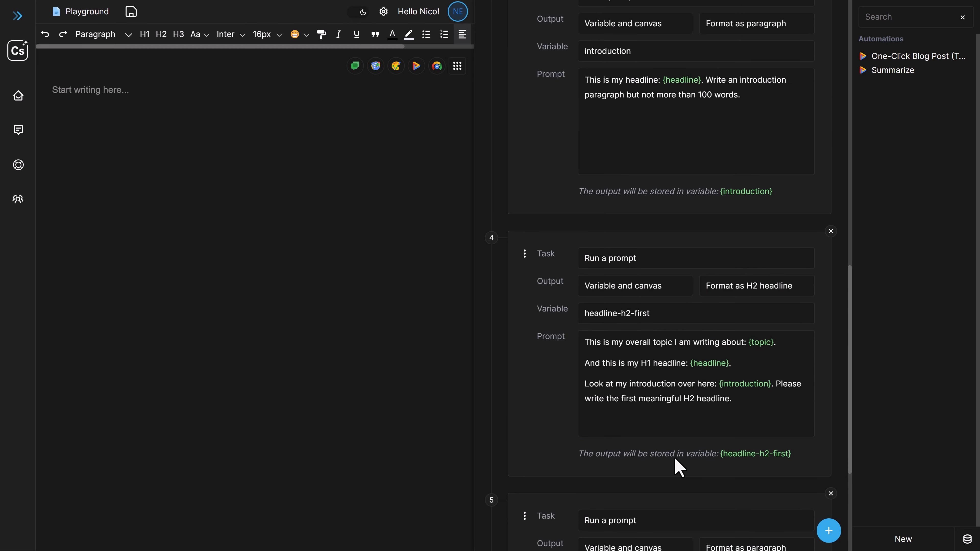
scroll(670, 452, up, 12)
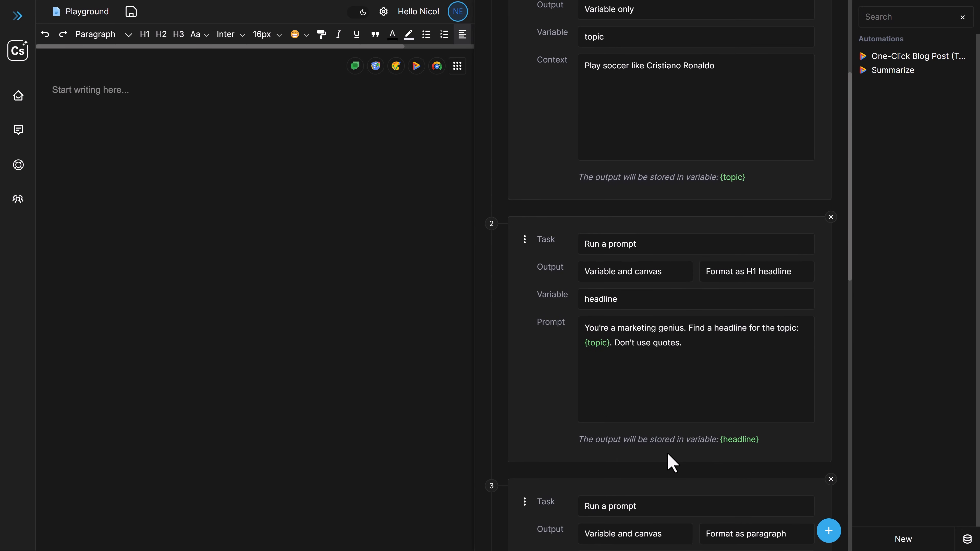
scroll(656, 462, down, 14)
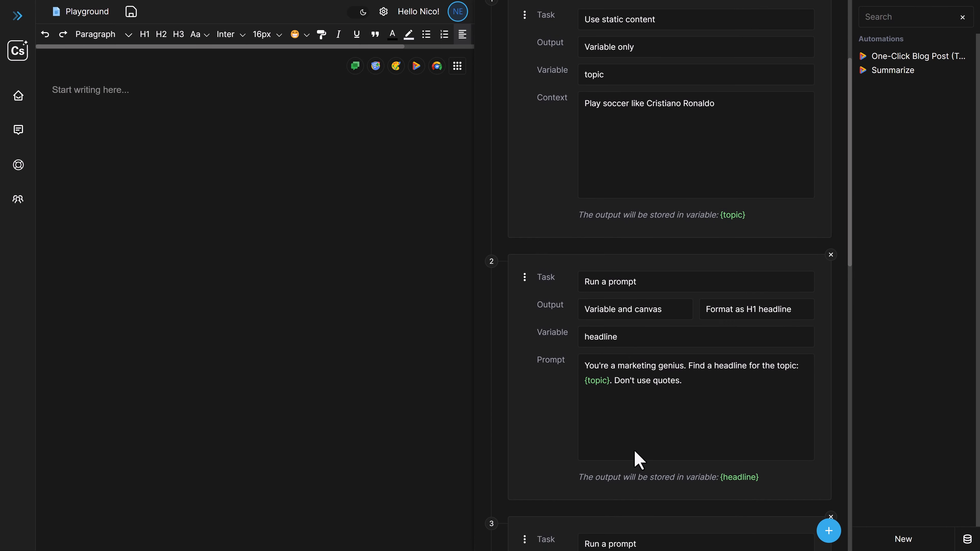
scroll(664, 452, up, 14)
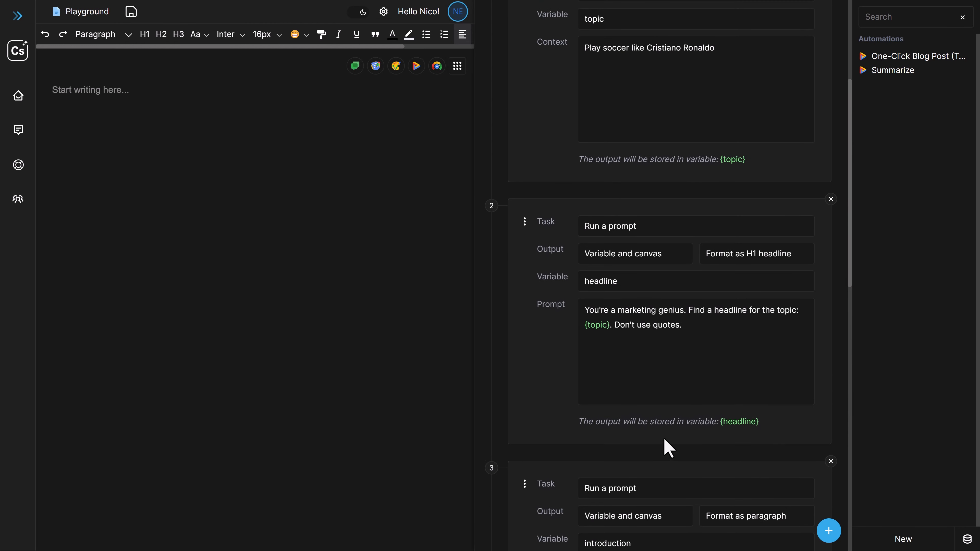
scroll(664, 458, down, 3)
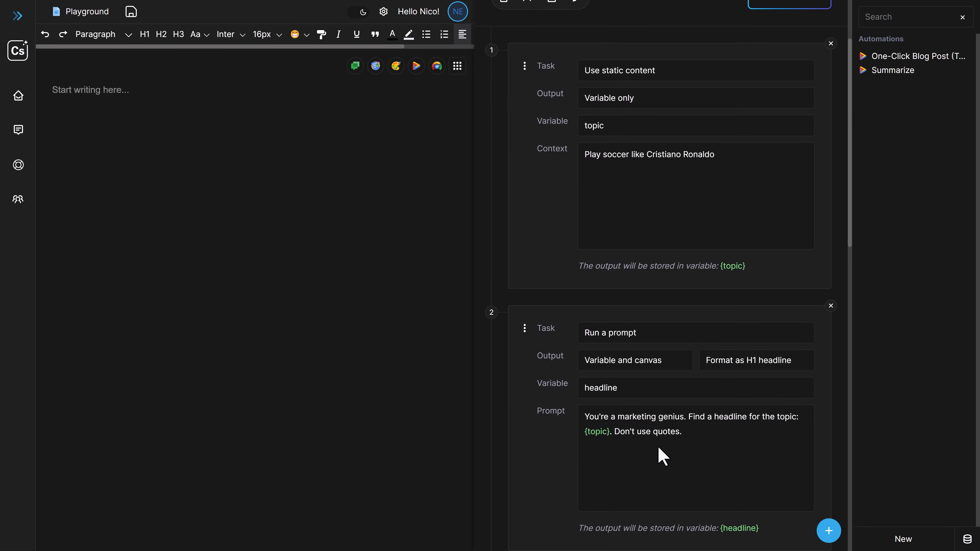
Review the outputs, variables and prompts of all five tasks in the One-Click Blog Post automation
scroll(676, 409, down, 3)
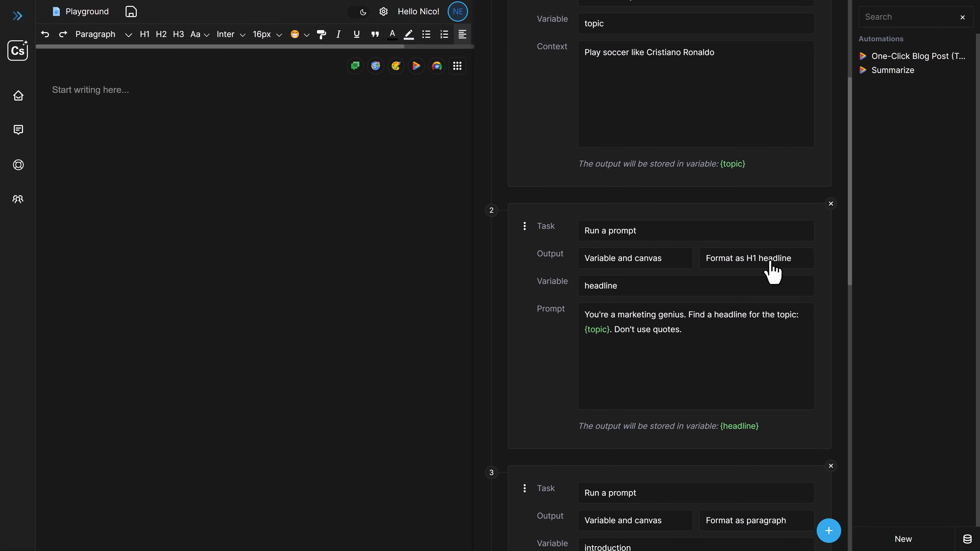
scroll(661, 394, down, 5)
scroll(661, 395, down, 1)
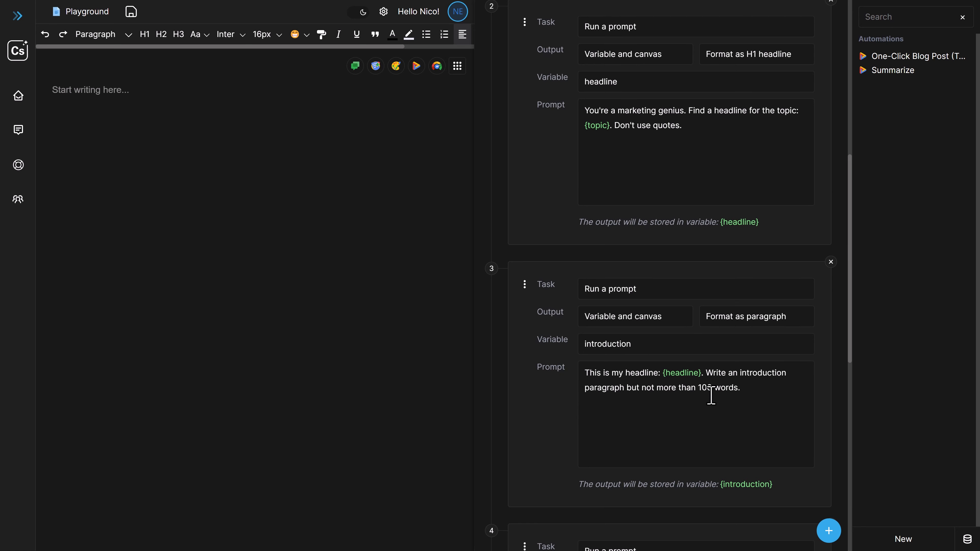
scroll(711, 395, down, 9)
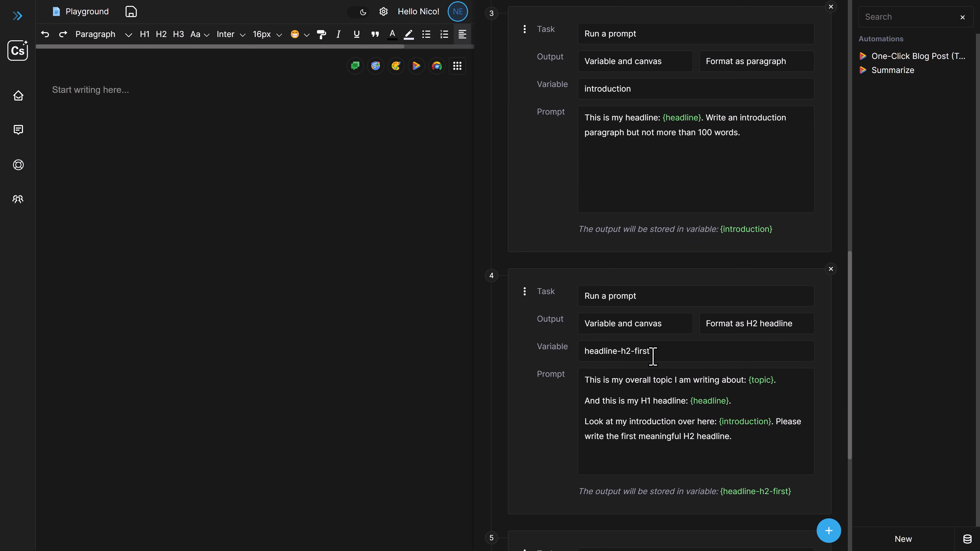
scroll(677, 356, down, 2)
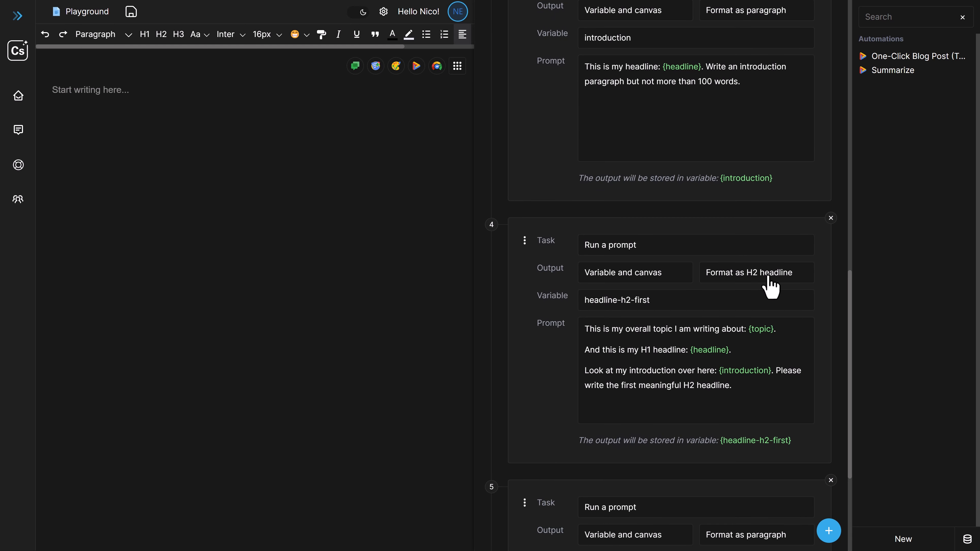
scroll(650, 415, down, 7)
click(643, 469)
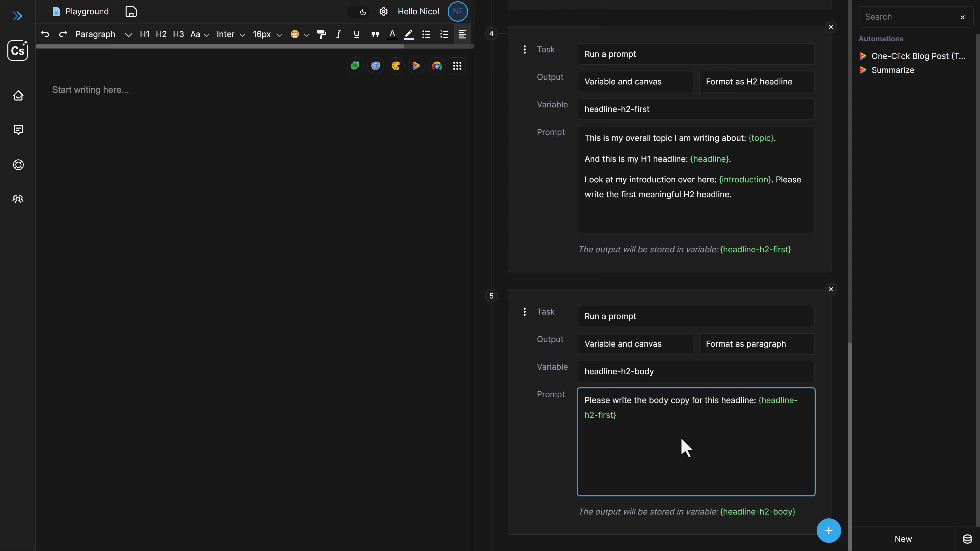
scroll(685, 435, up, 20)
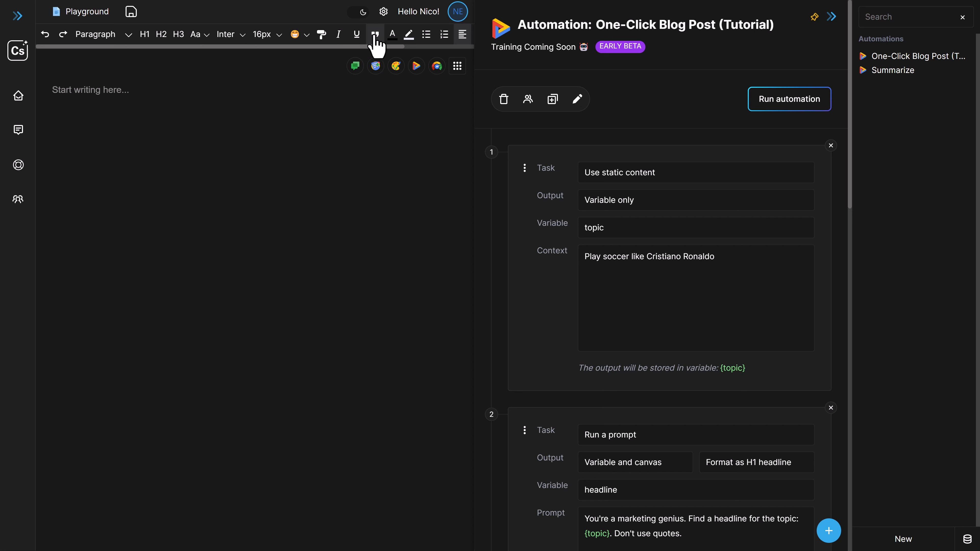
Keep the model at GPT-4 Turbo and the language at English, and run the One-Click Blog Post automation
click(383, 11)
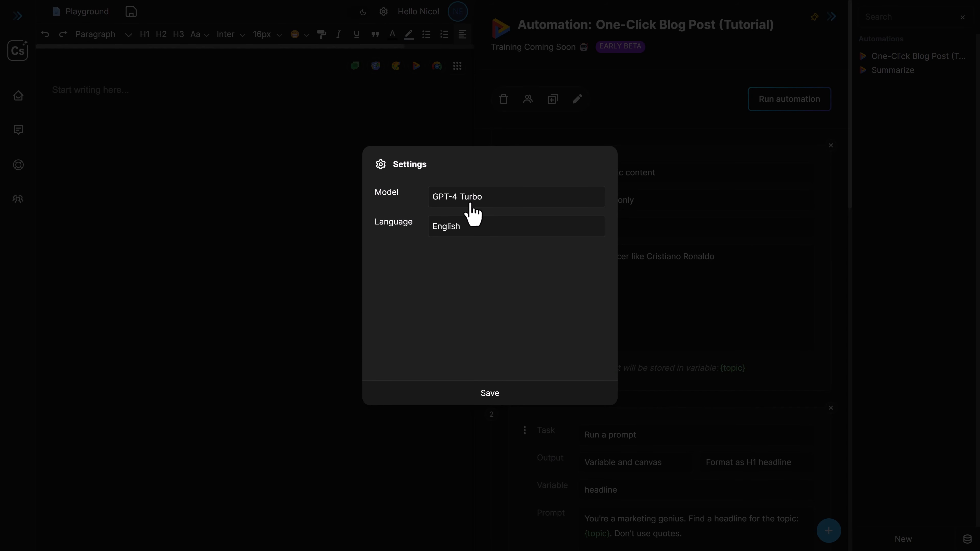
click(526, 400)
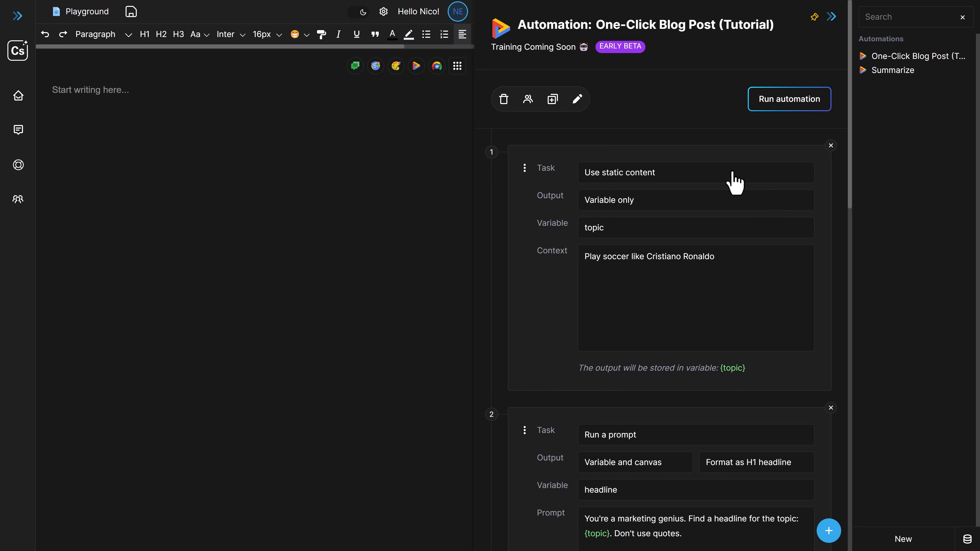
click(788, 101)
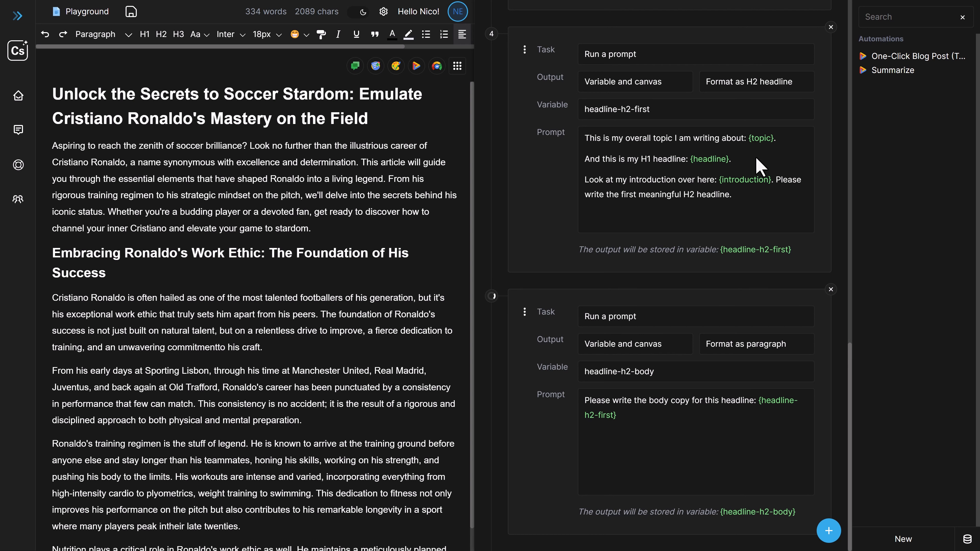
Read through the generated blog post, including its H2 headline and the body copy beneath it
scroll(435, 340, down, 5)
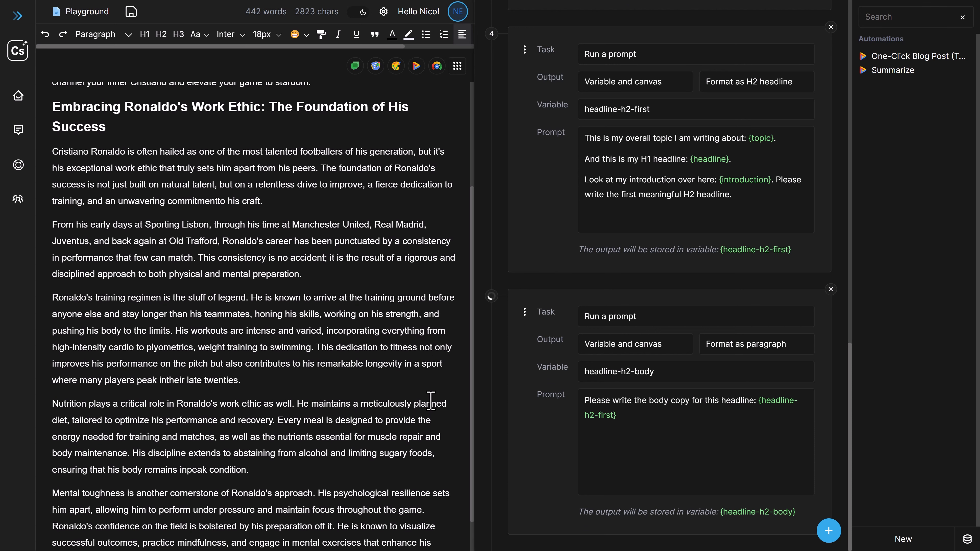
scroll(436, 402, down, 3)
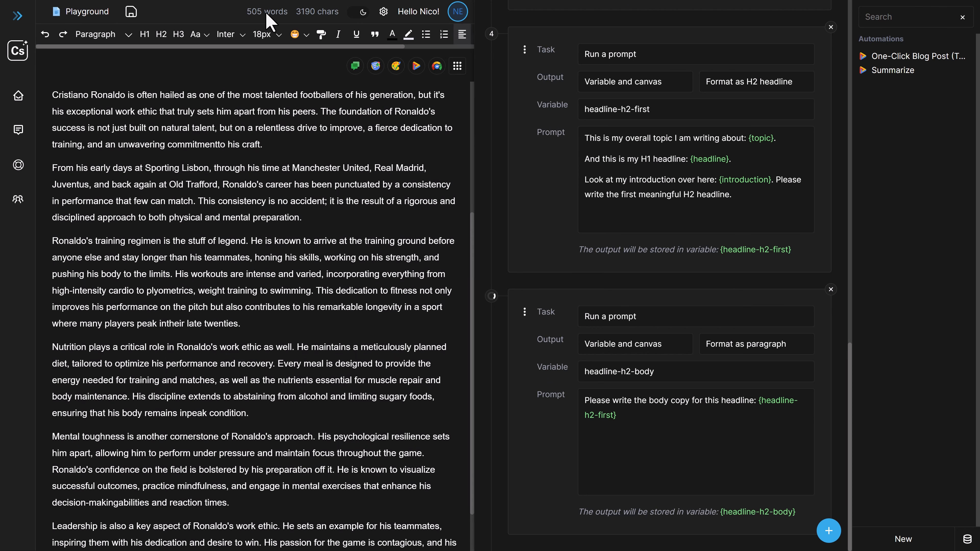
scroll(405, 350, down, 4)
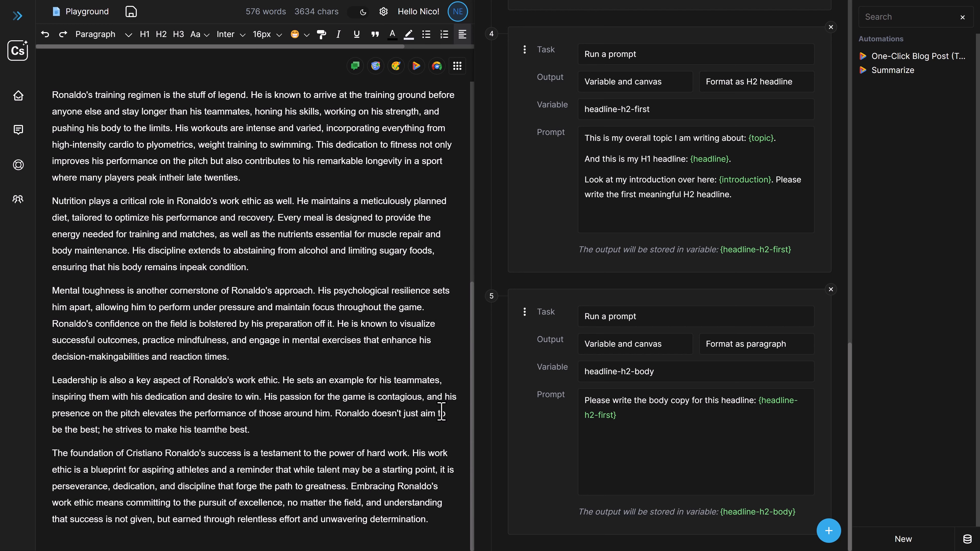
scroll(295, 467, up, 7)
scroll(296, 467, down, 7)
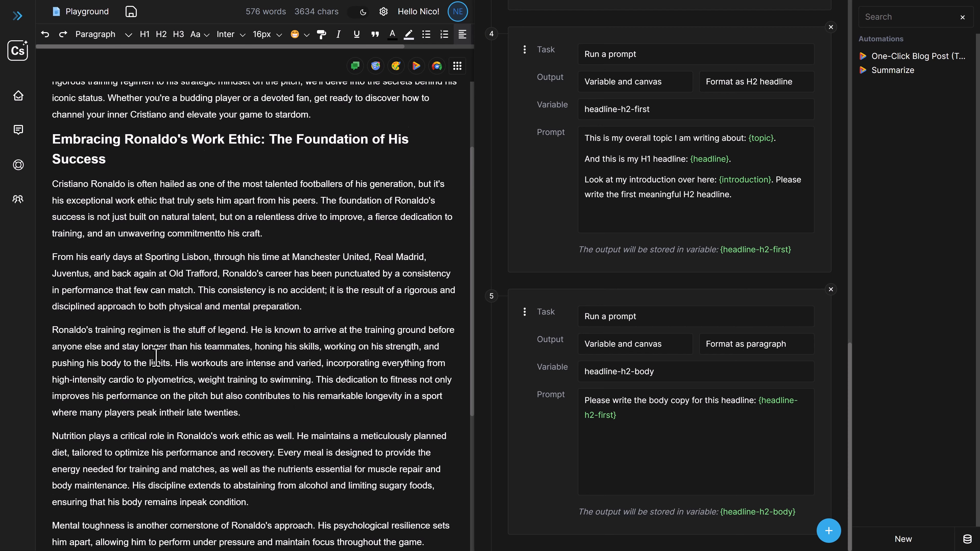
scroll(375, 496, up, 7)
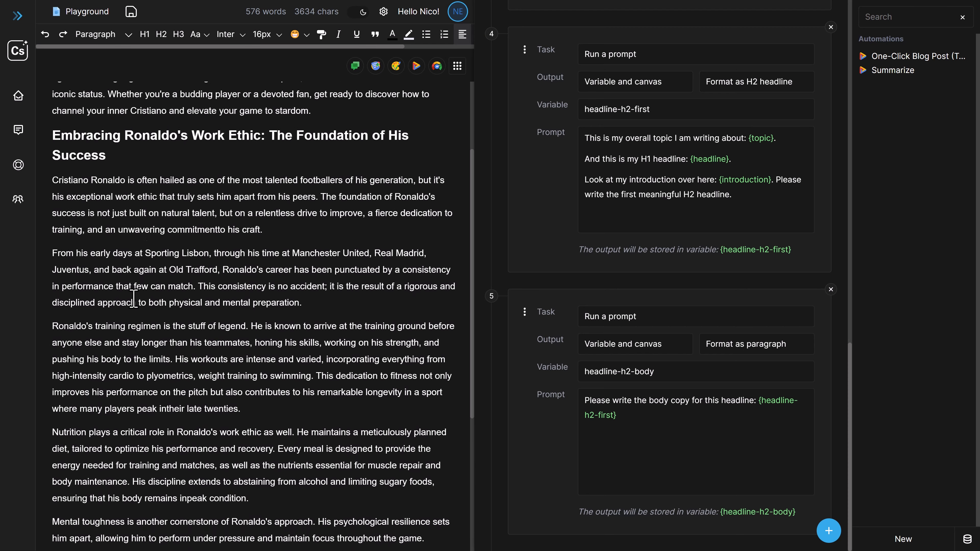
drag(268, 182, 58, 170)
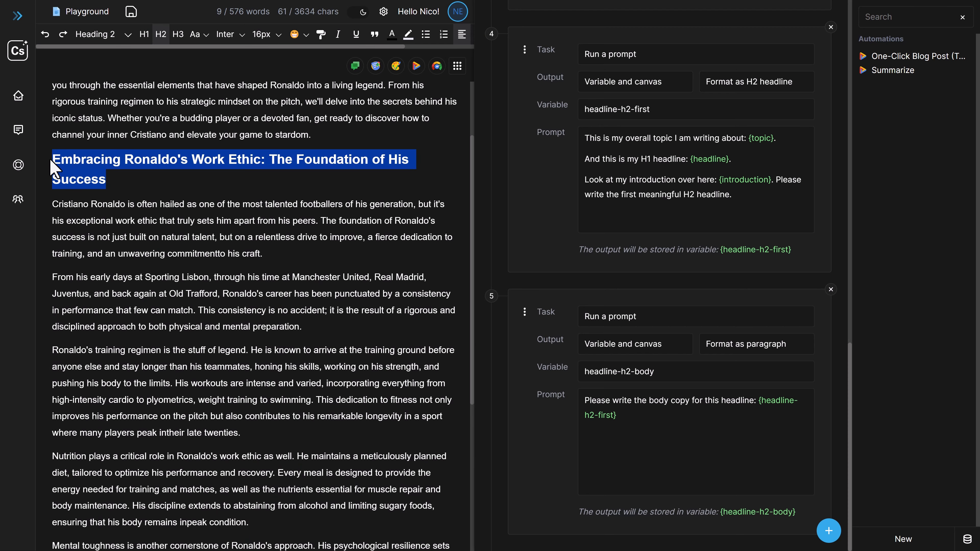
click(225, 277)
scroll(332, 367, down, 6)
scroll(348, 359, down, 1)
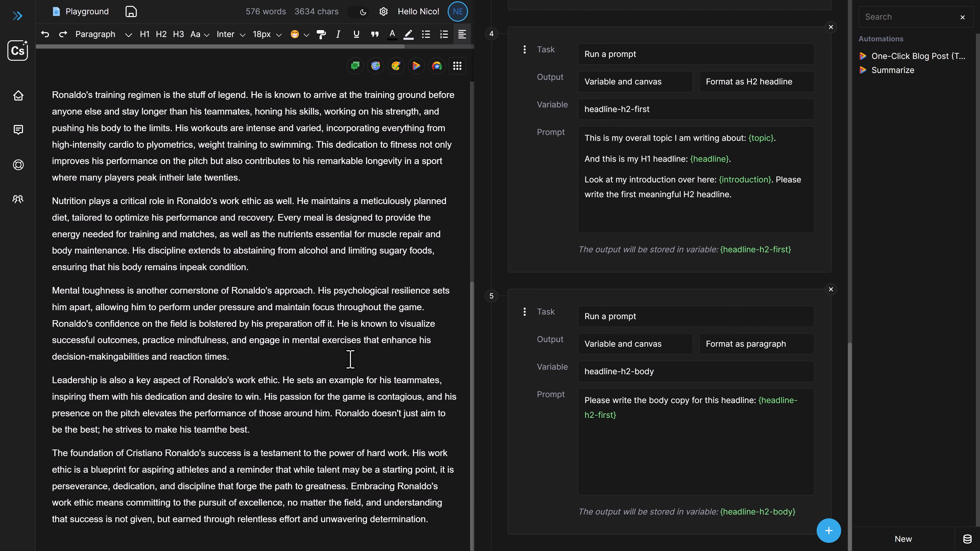
Add "Please don't write more than 300 words." to the end of the fifth task's prompt
click(694, 436)
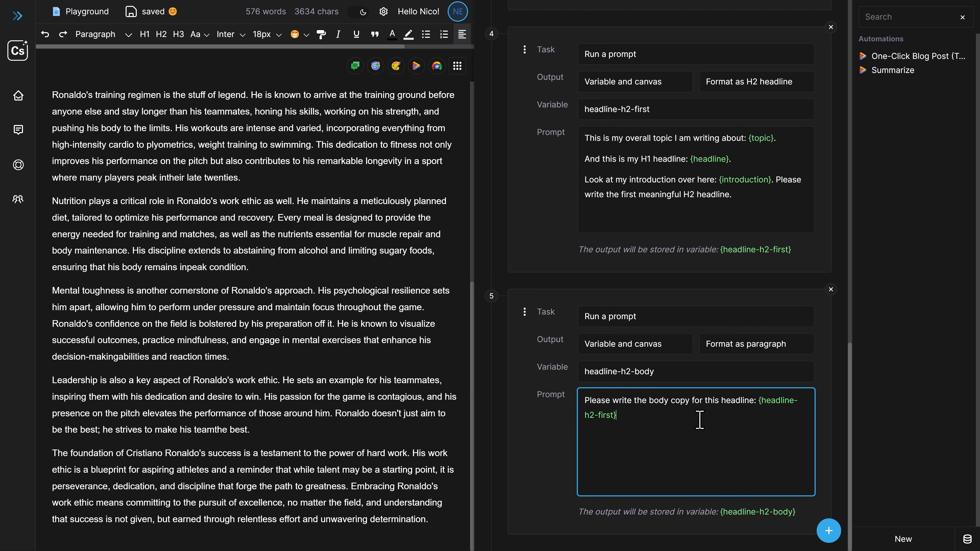
text(. Please don't write more than 300 words.)
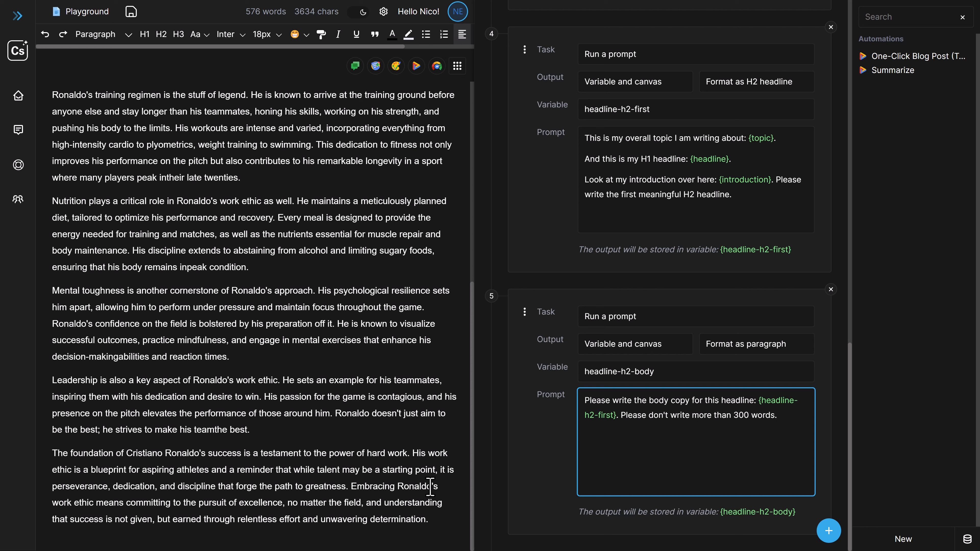
Check the word count of the body copy under the H2 headline and set the fifth prompt's limit to 200 words
drag(434, 526, 273, 307)
scroll(143, 234, up, 5)
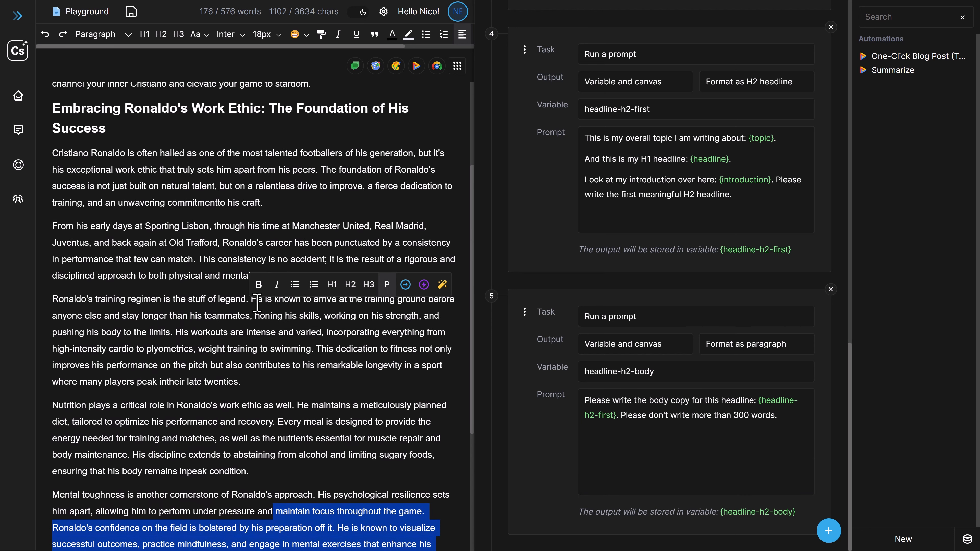
shift+click(56, 155)
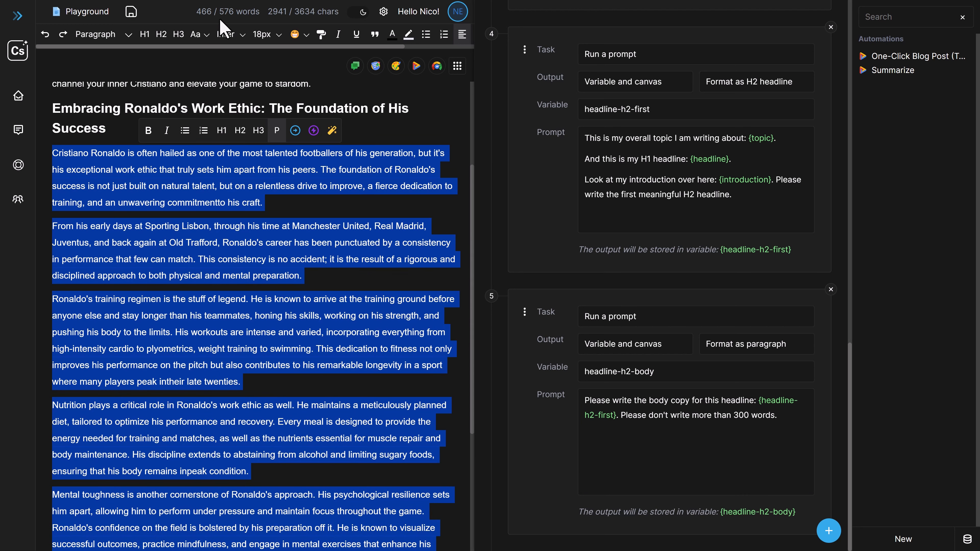
click(738, 420)
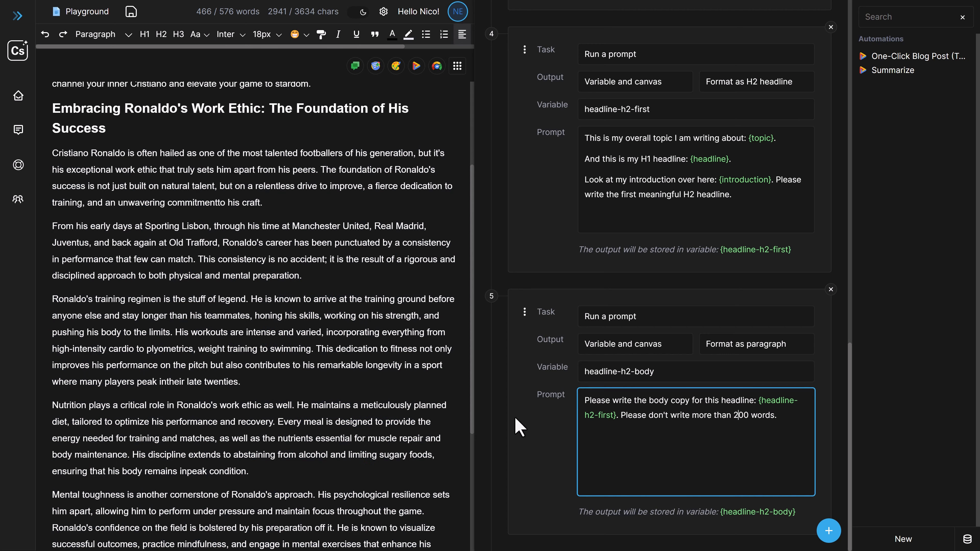
Clear the entire generated blog post from the canvas
click(308, 400)
scroll(380, 434, down, 5)
scroll(381, 435, up, 10)
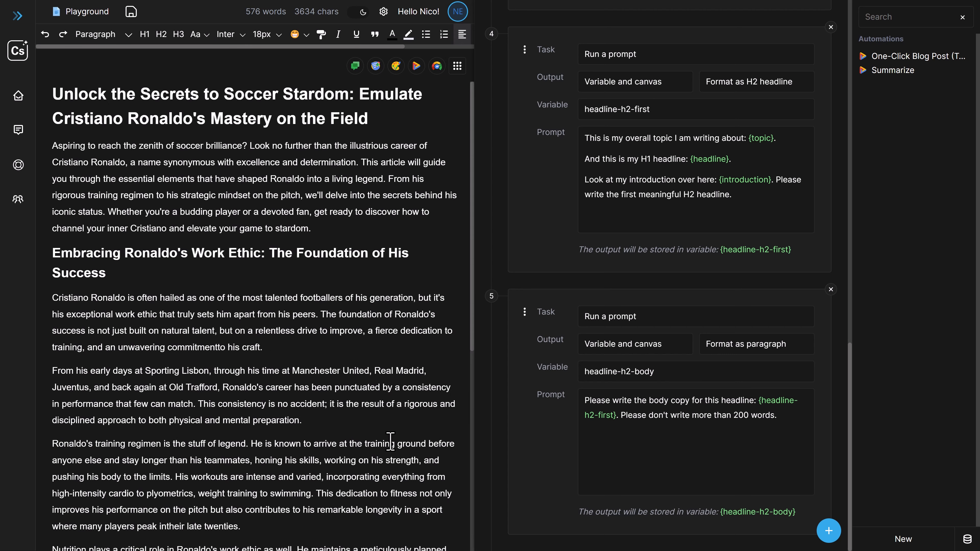
key(ctrl+a)
key(BackSpace)
Look over the first tasks and rerun the automation with the topic "Play soccer like Cristiano Ronaldo"
scroll(595, 408, up, 15)
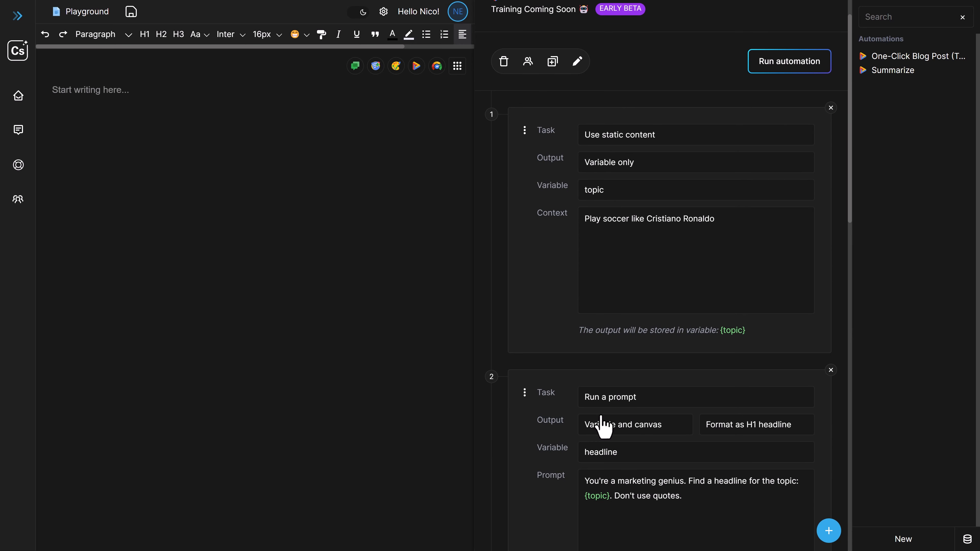
scroll(691, 402, down, 4)
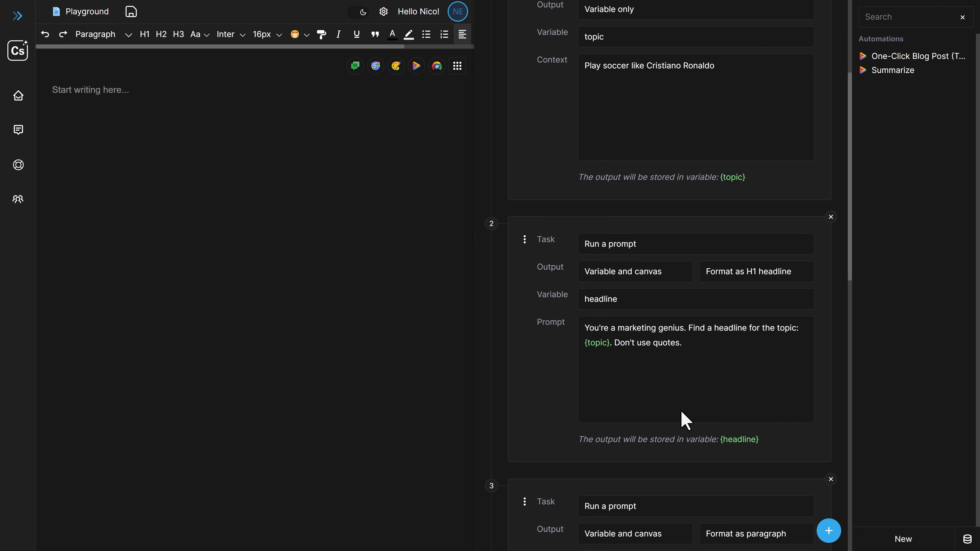
scroll(681, 416, down, 1)
scroll(656, 421, down, 10)
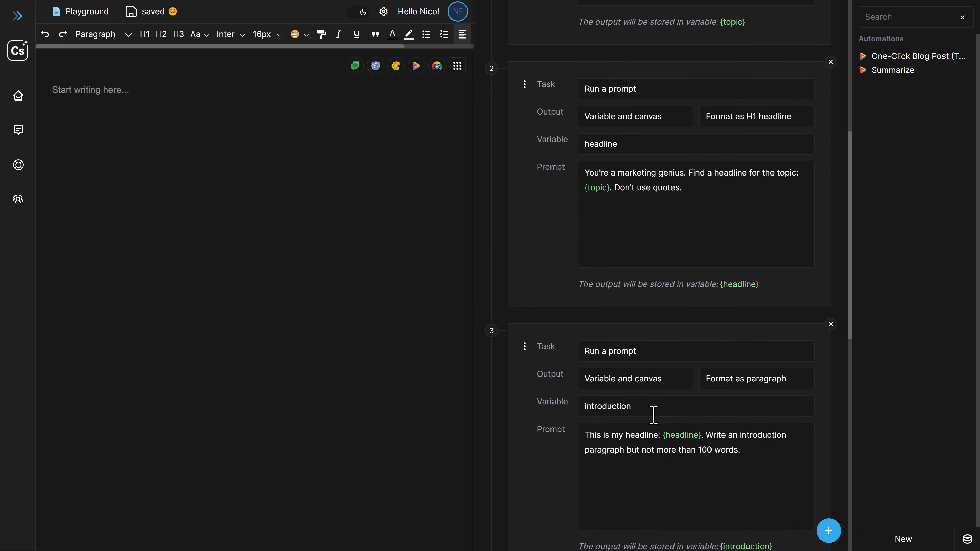
scroll(657, 409, up, 8)
scroll(652, 406, up, 9)
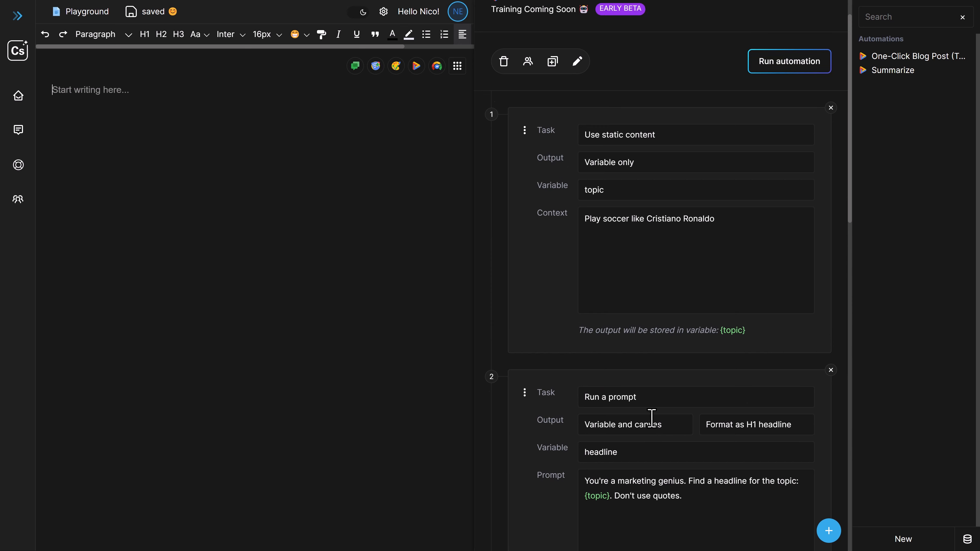
drag(587, 258, 724, 258)
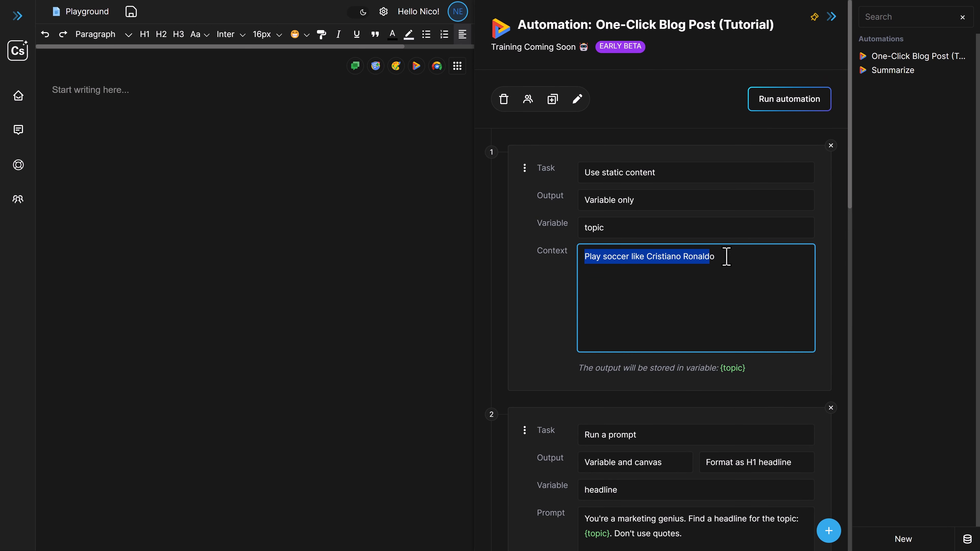
click(759, 108)
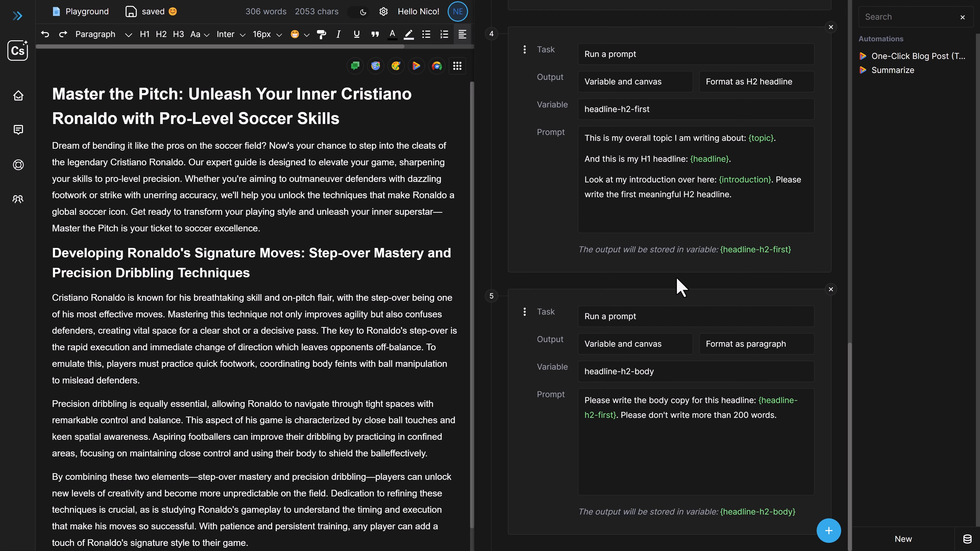
Check the word count of the new body copy against the fifth prompt's 200-word limit
scroll(398, 391, down, 1)
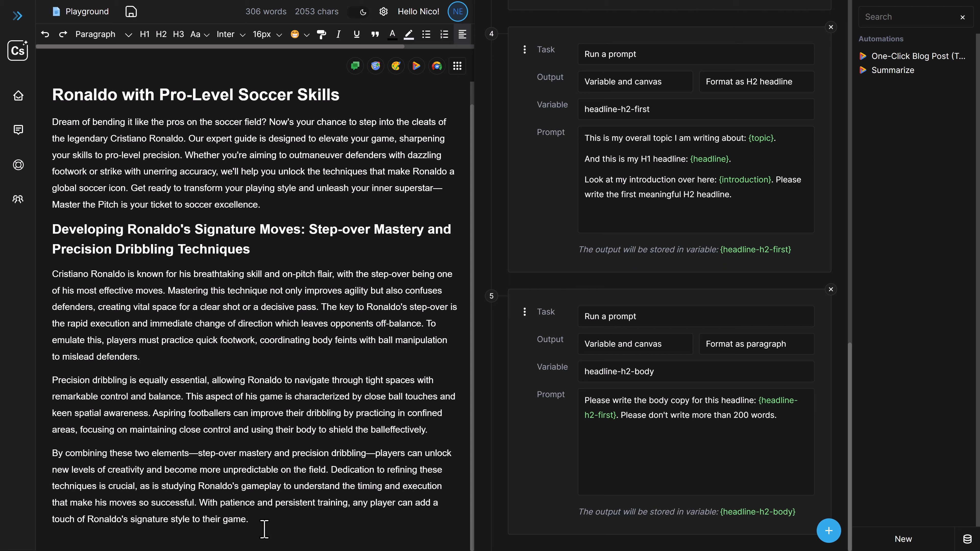
drag(265, 529, 52, 273)
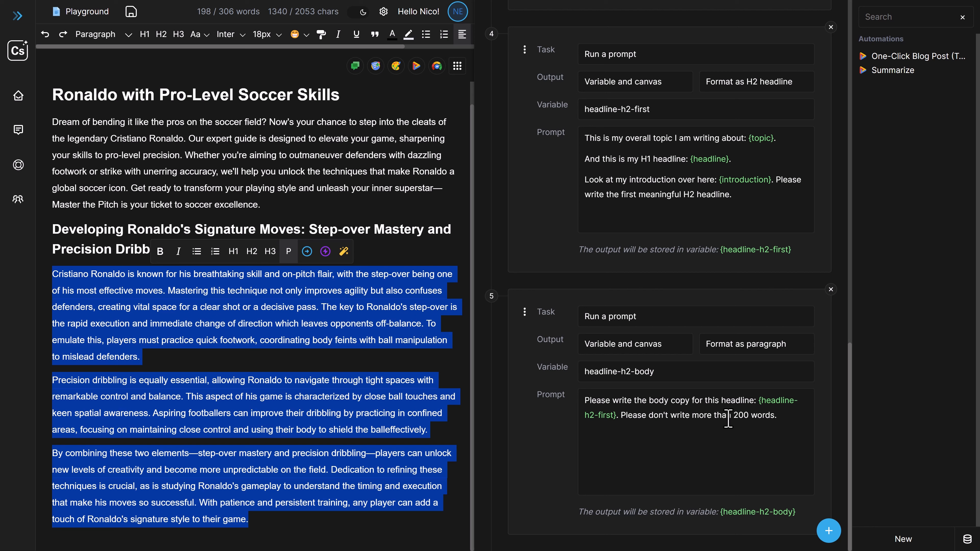
click(762, 416)
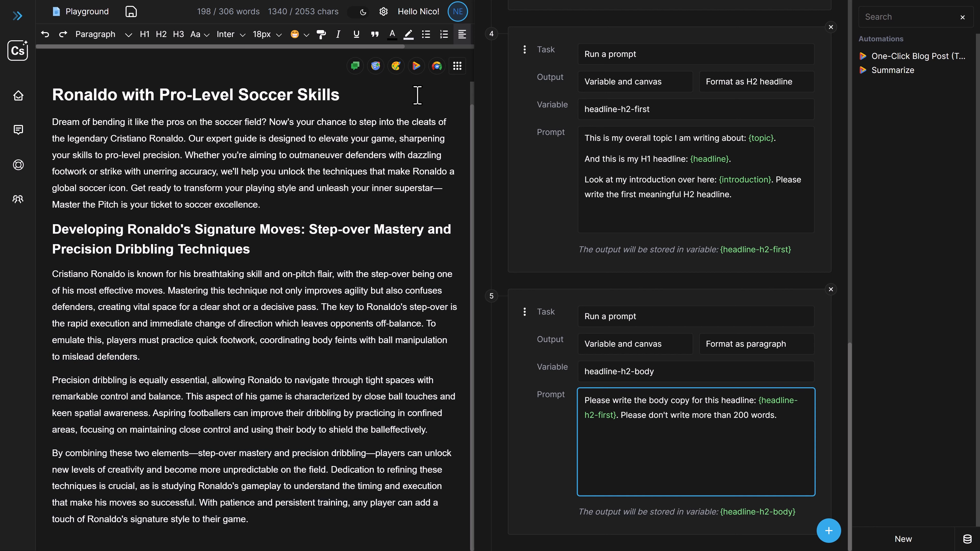
Check the model and language settings, and look back over the tasks up to the static topic
click(383, 11)
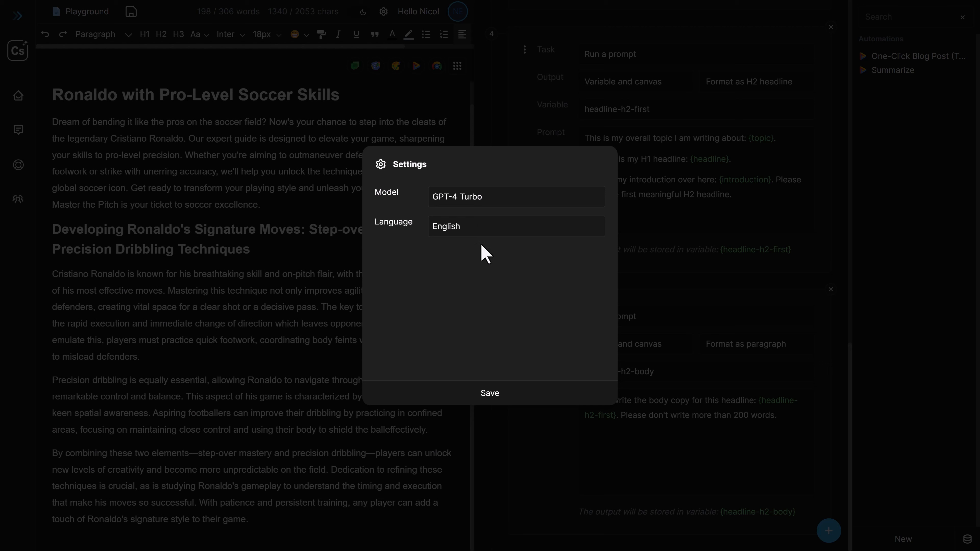
click(504, 401)
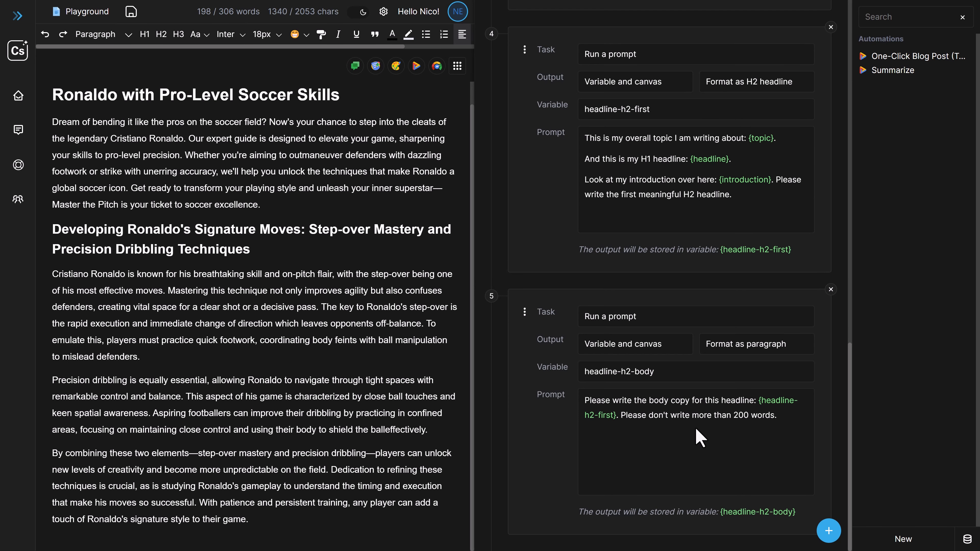
scroll(689, 468, up, 2)
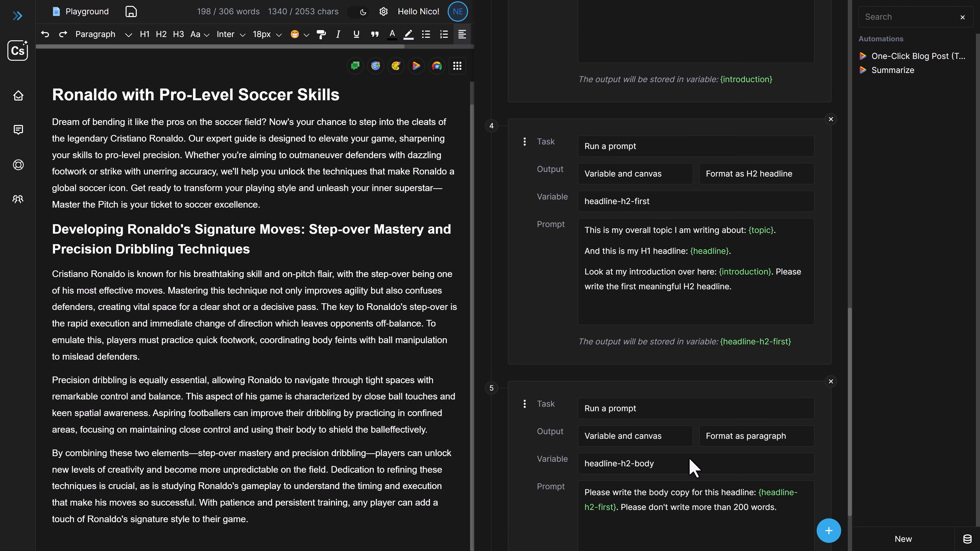
scroll(694, 467, up, 6)
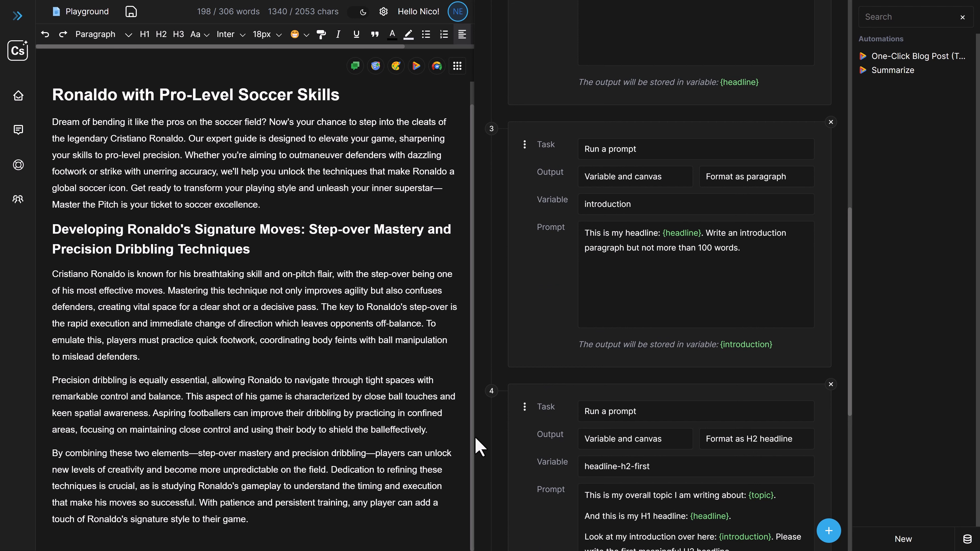
scroll(575, 359, up, 10)
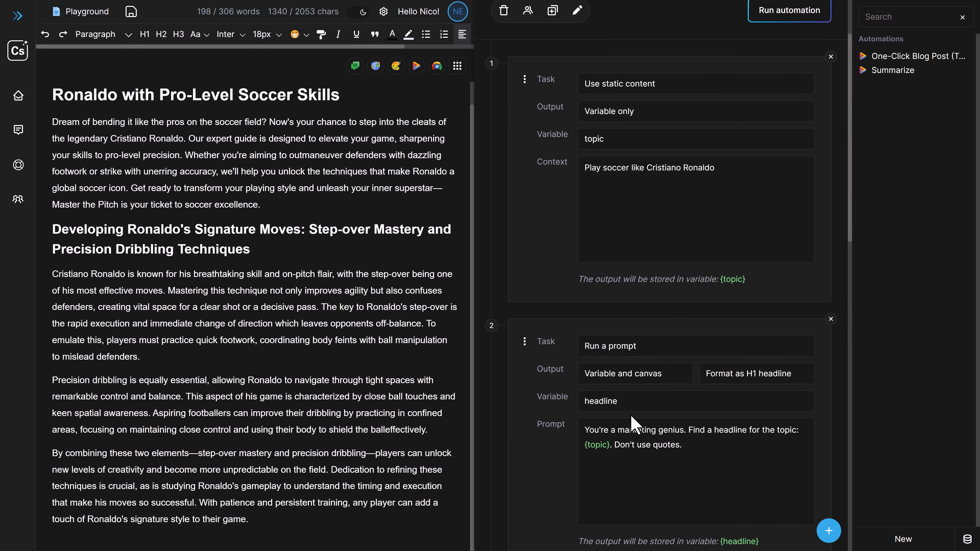
scroll(610, 293, up, 2)
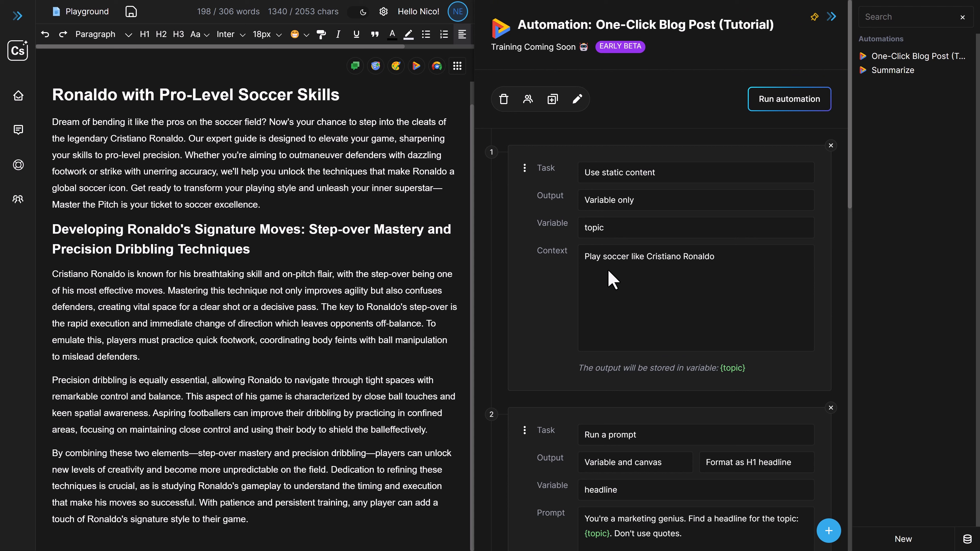